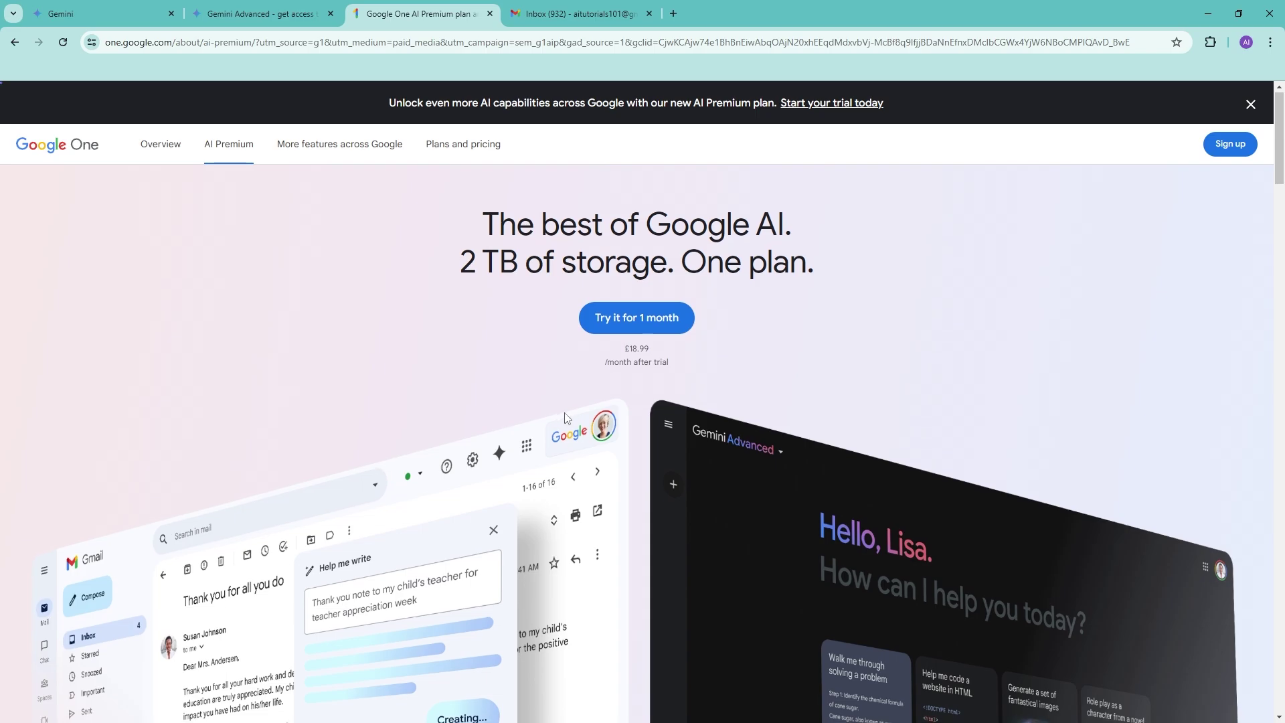
Step: Review the Google One AI Premium plan page, then switch to the Gmail inbox
{"action": "scroll", "coordinate": [561, 420], "scroll_direction": "down", "scroll_amount": 3}
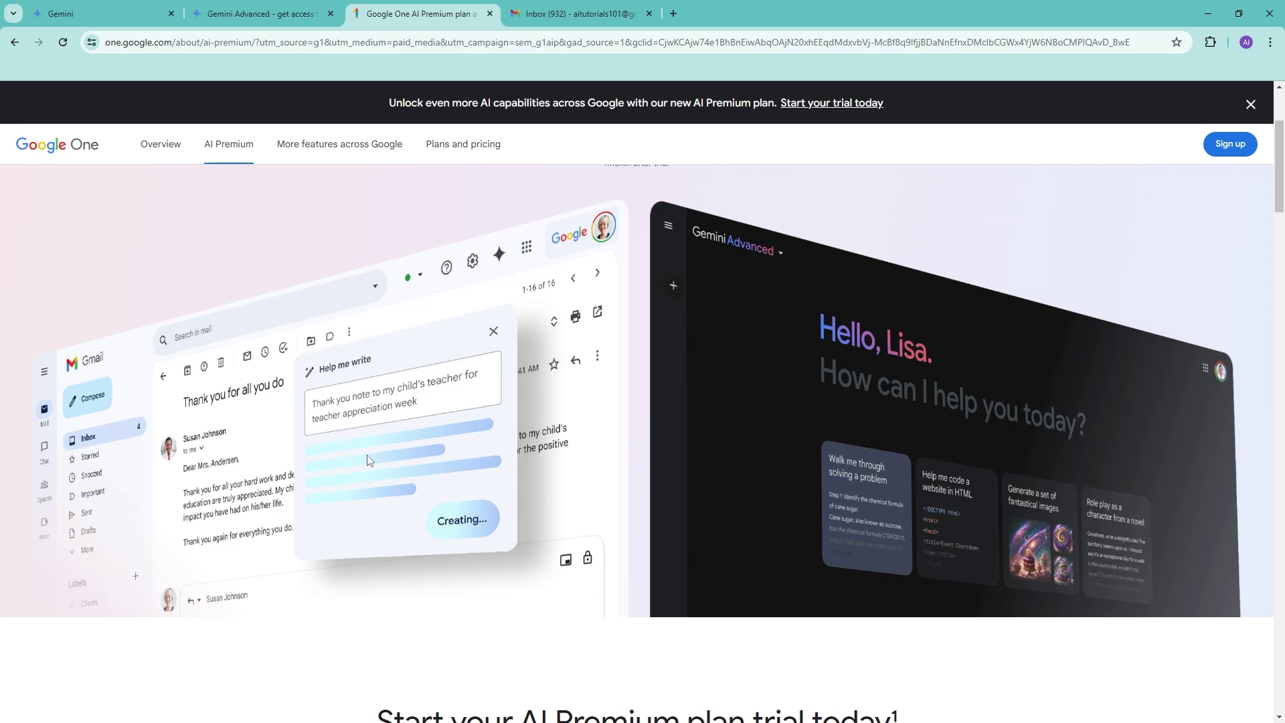
{"action": "scroll", "coordinate": [370, 462], "scroll_direction": "down", "scroll_amount": 1}
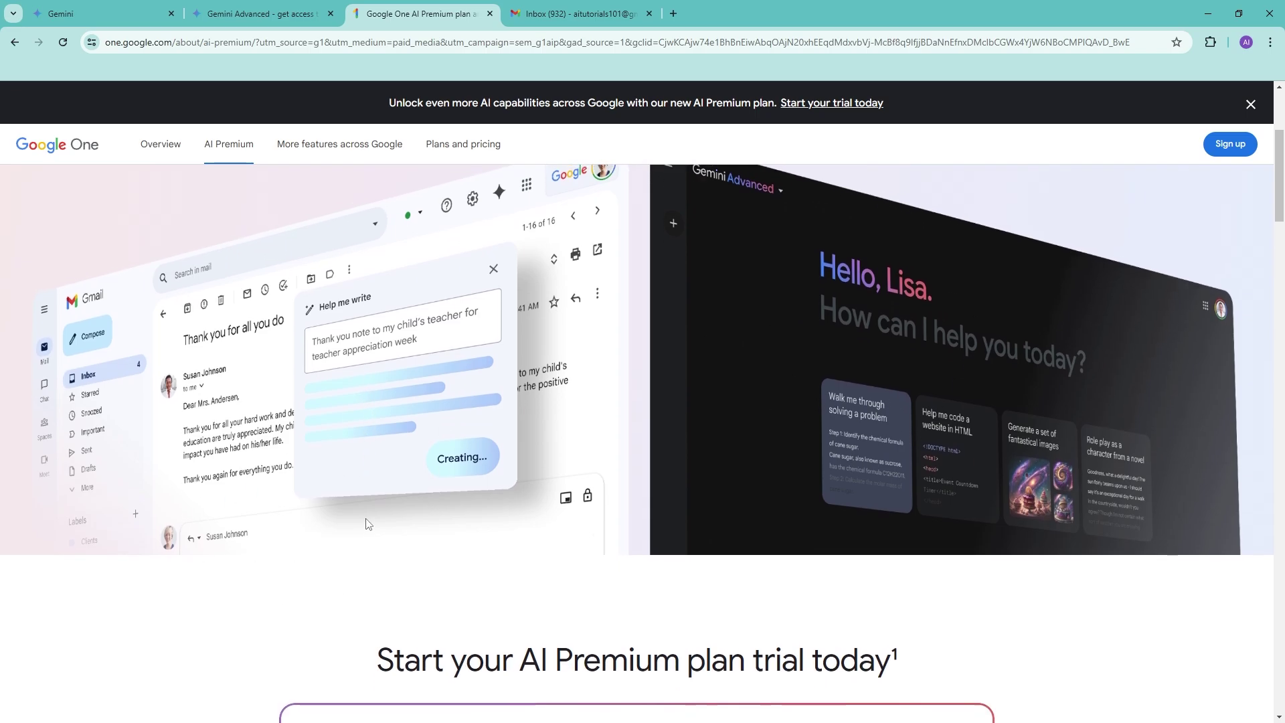
{"action": "scroll", "coordinate": [364, 529], "scroll_direction": "up", "scroll_amount": 4}
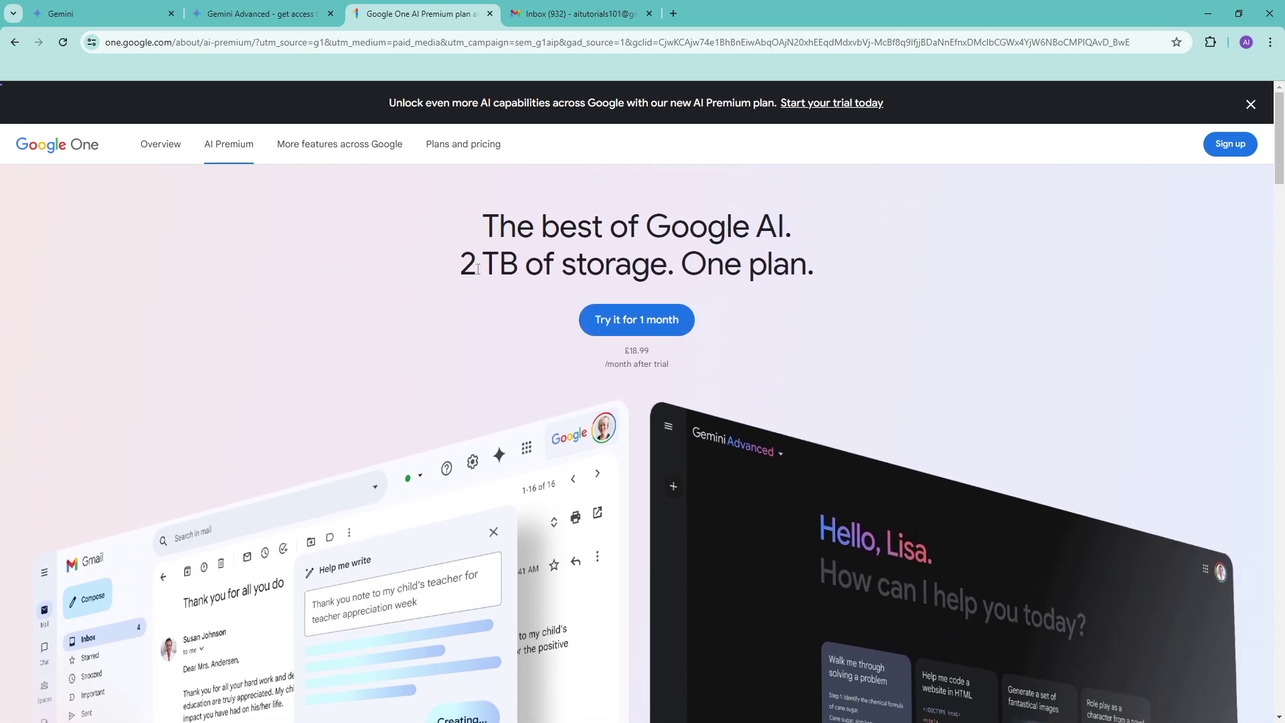
{"action": "scroll", "coordinate": [438, 555], "scroll_direction": "down", "scroll_amount": 4}
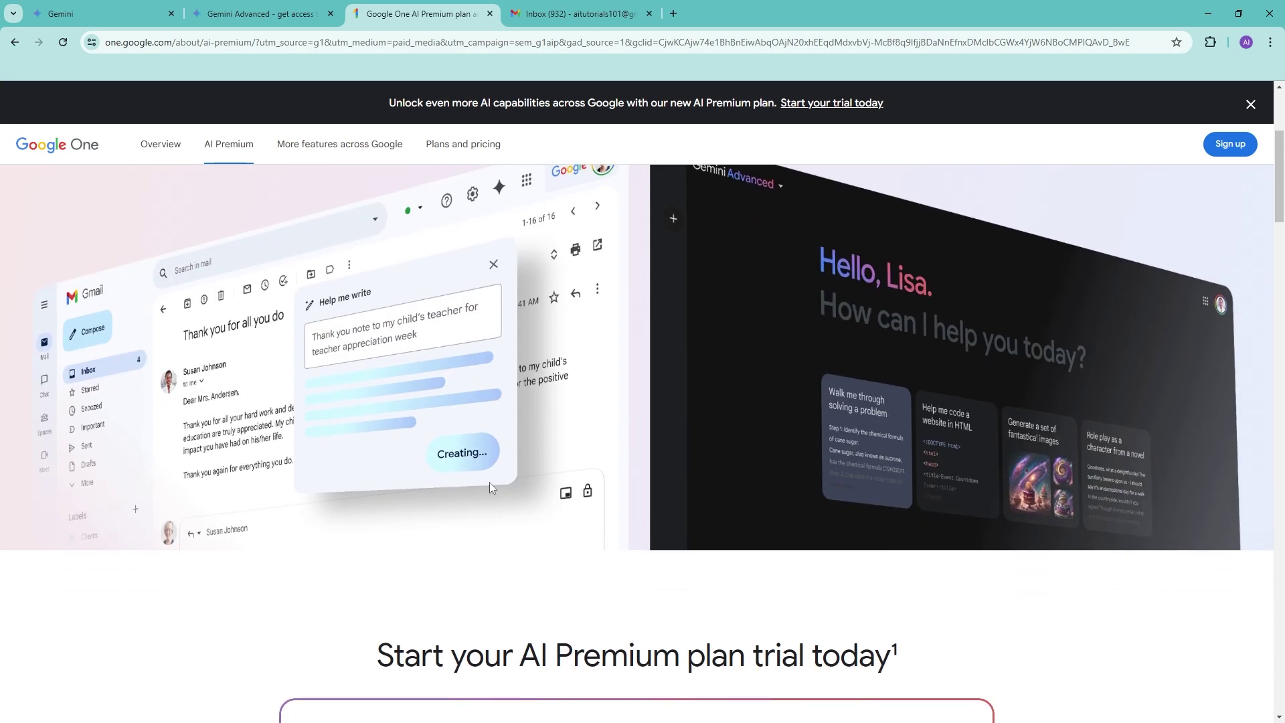
{"action": "scroll", "coordinate": [504, 472], "scroll_direction": "up", "scroll_amount": 1}
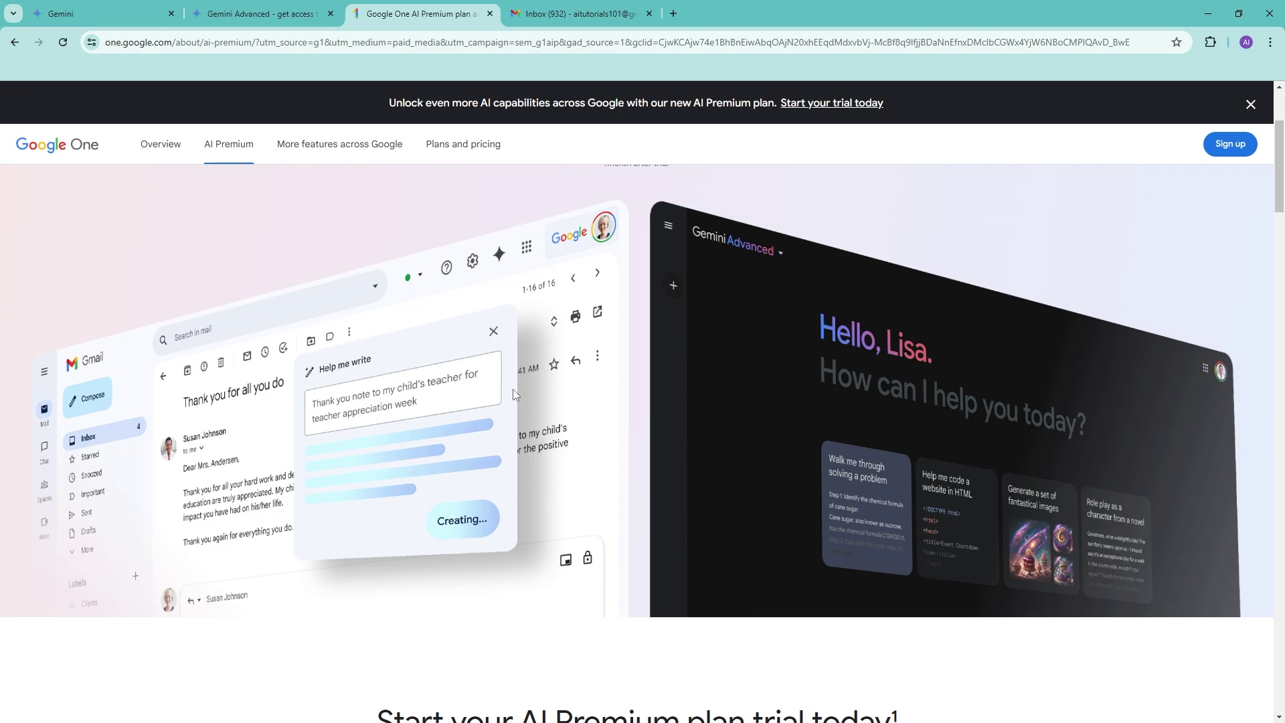
{"action": "left_click", "coordinate": [572, 13]}
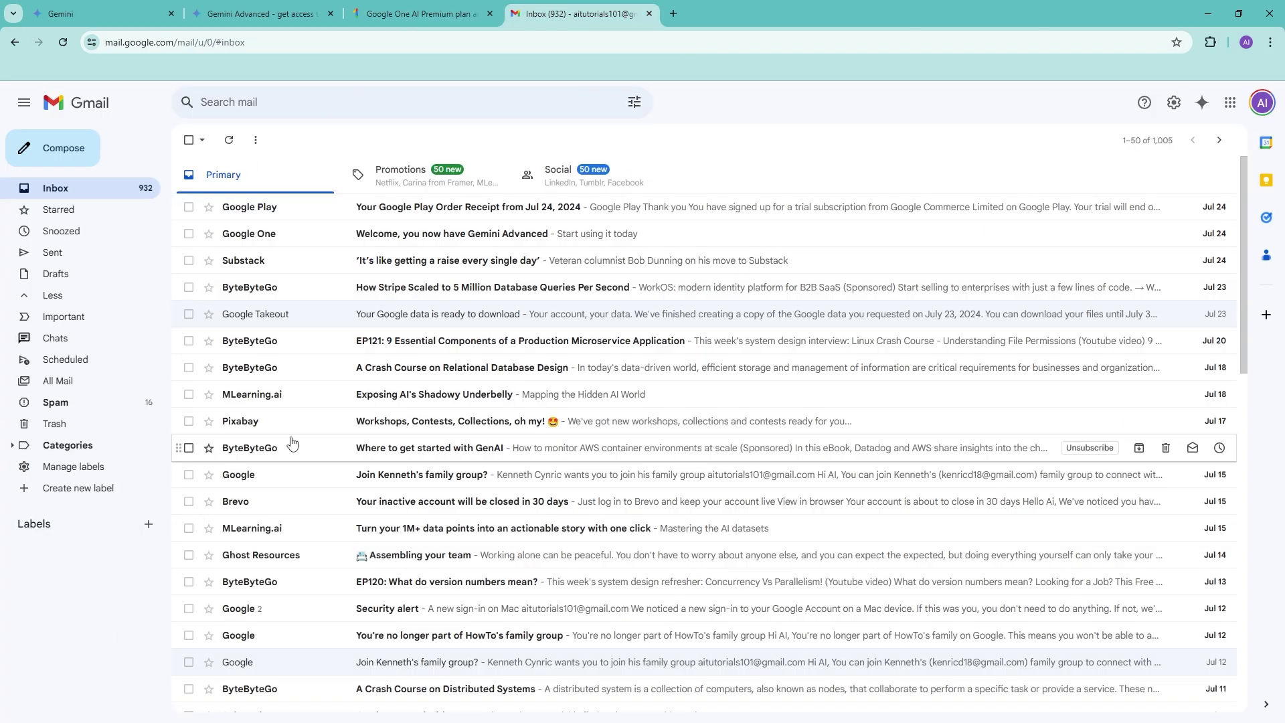
Step: Ask Gemini in Gmail's side panel: 'Can you look unopened emails from Prezi?'
{"action": "left_click", "coordinate": [1203, 102]}
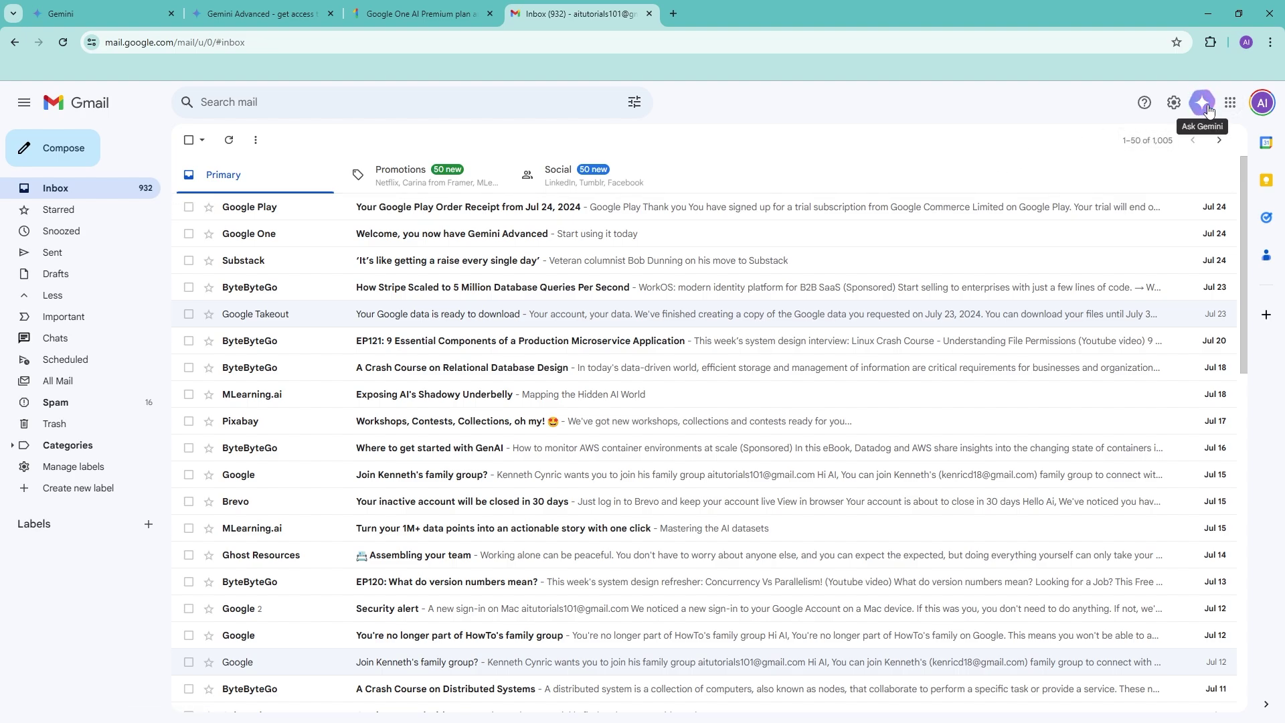
{"action": "left_click", "coordinate": [1207, 107]}
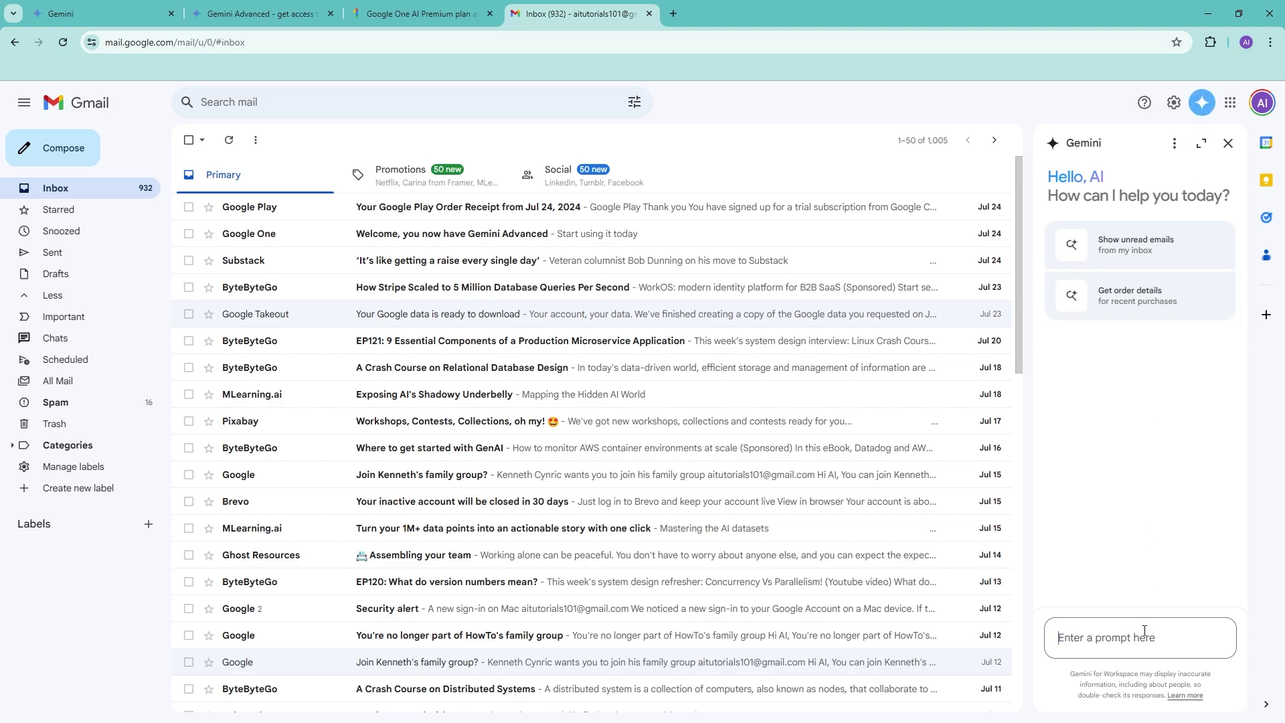
{"action": "type", "text": "Can "}
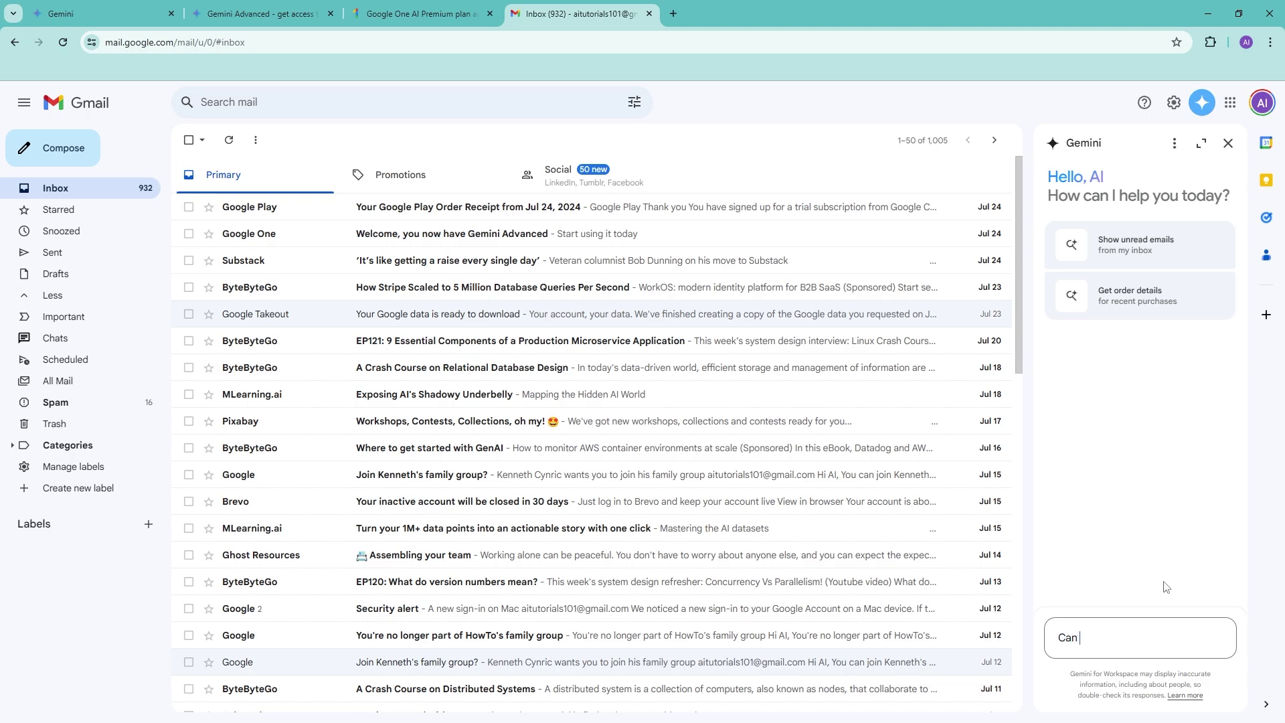
{"action": "type", "text": "you look  unipen"}
{"action": "key", "text": "BackSpace"}
{"action": "key", "text": "BackSpace"}
{"action": "key", "text": "BackSpace"}
{"action": "key", "text": "BackSpace"}
{"action": "type", "text": "opened emails from Prezi?"}
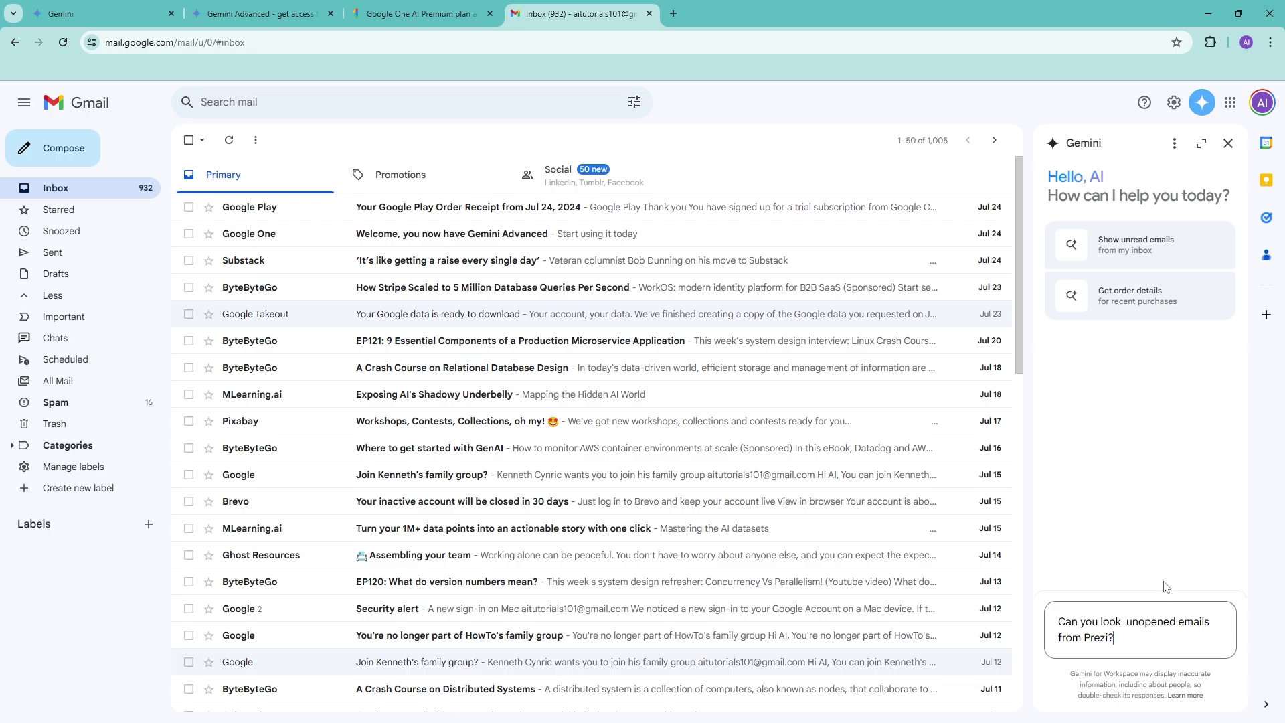
{"action": "key", "text": "Return"}
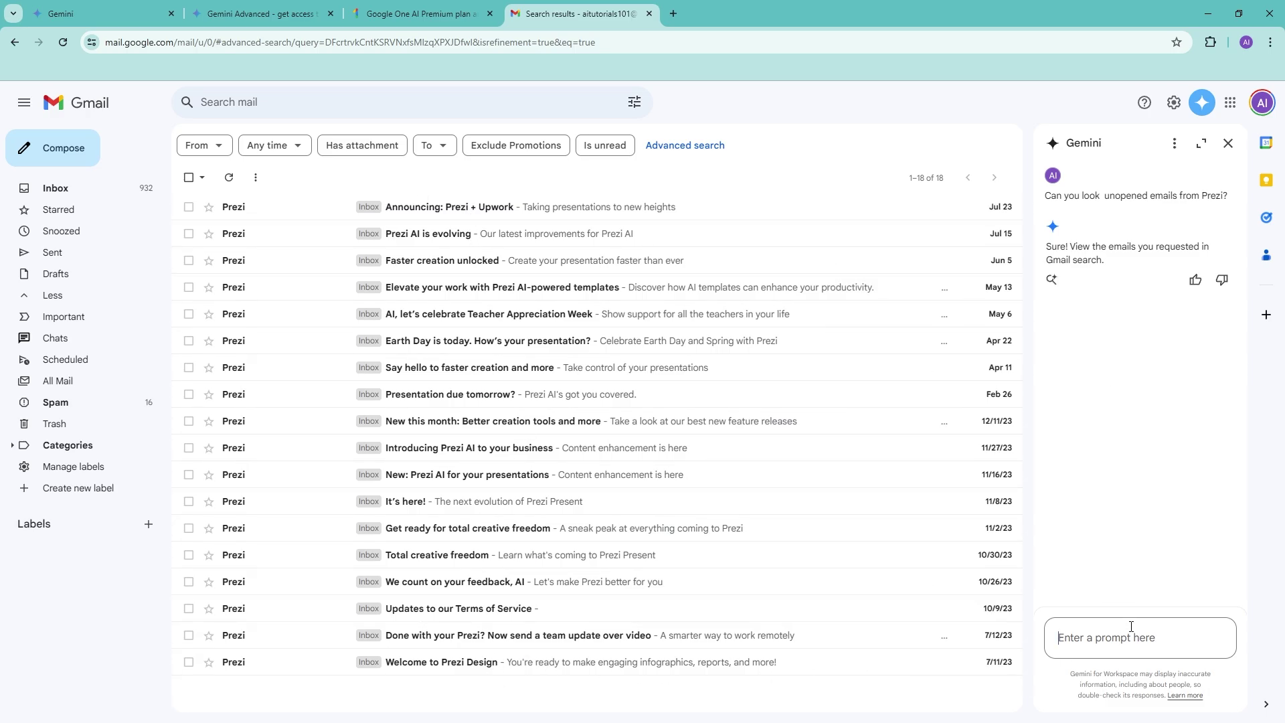
Step: Ask Gemini in the side panel: 'Now can you mark all of them as read'
{"action": "type", "text": "Now can you mark all of th"}
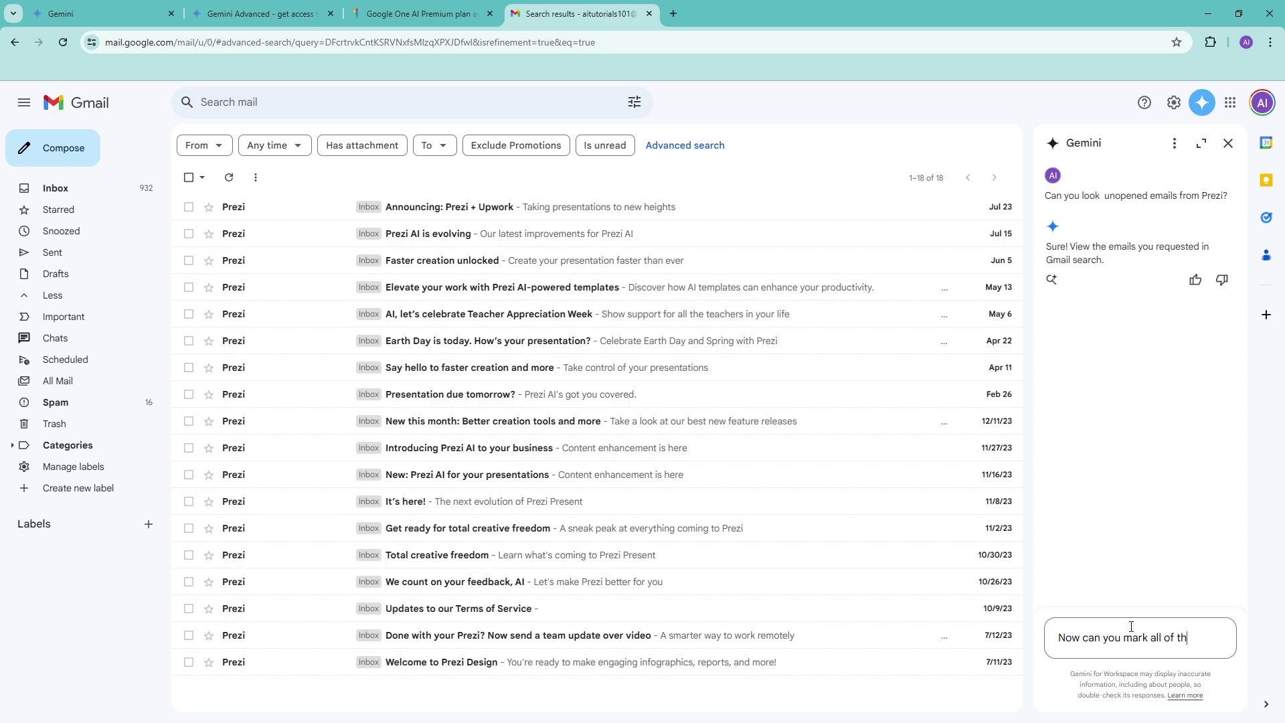
{"action": "type", "text": "em as read"}
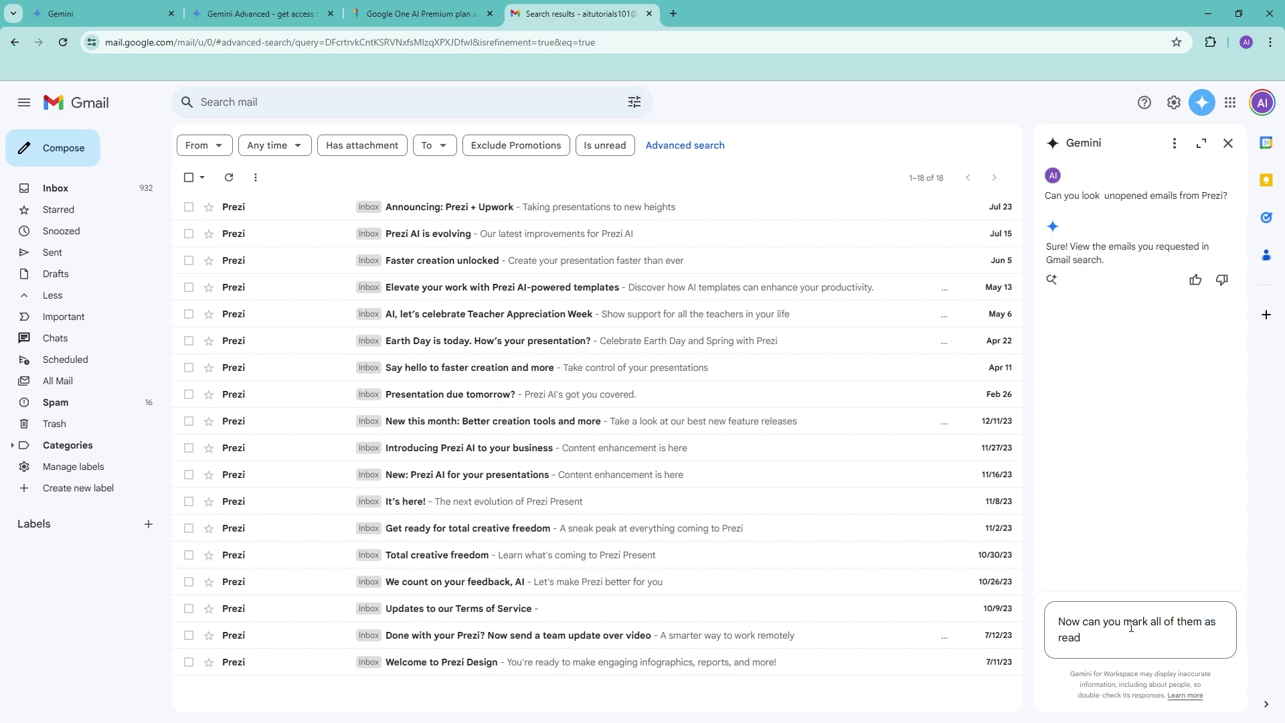
{"action": "key", "text": "Return"}
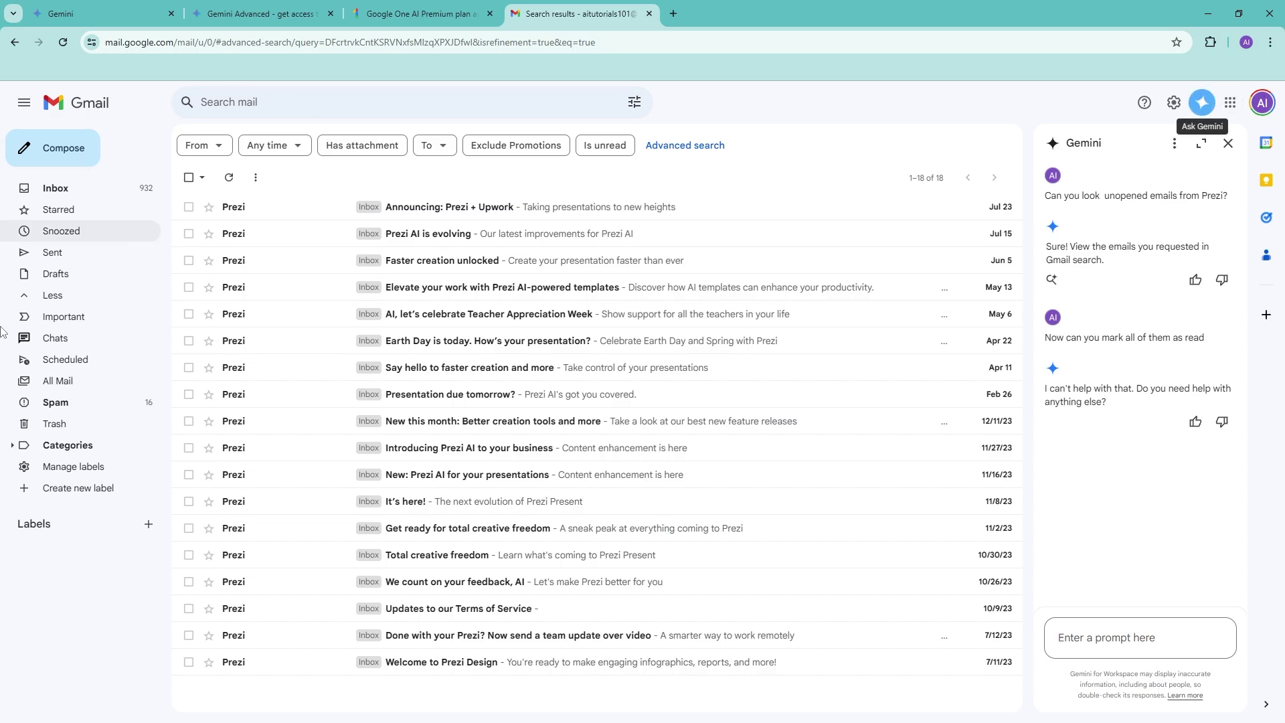
{"action": "left_click", "coordinate": [682, 15]}
Step: Load Google Drive (drive.google.com) in the new tab and invoke Gemini there
{"action": "type", "text": "dr"}
{"action": "key", "text": "Return"}
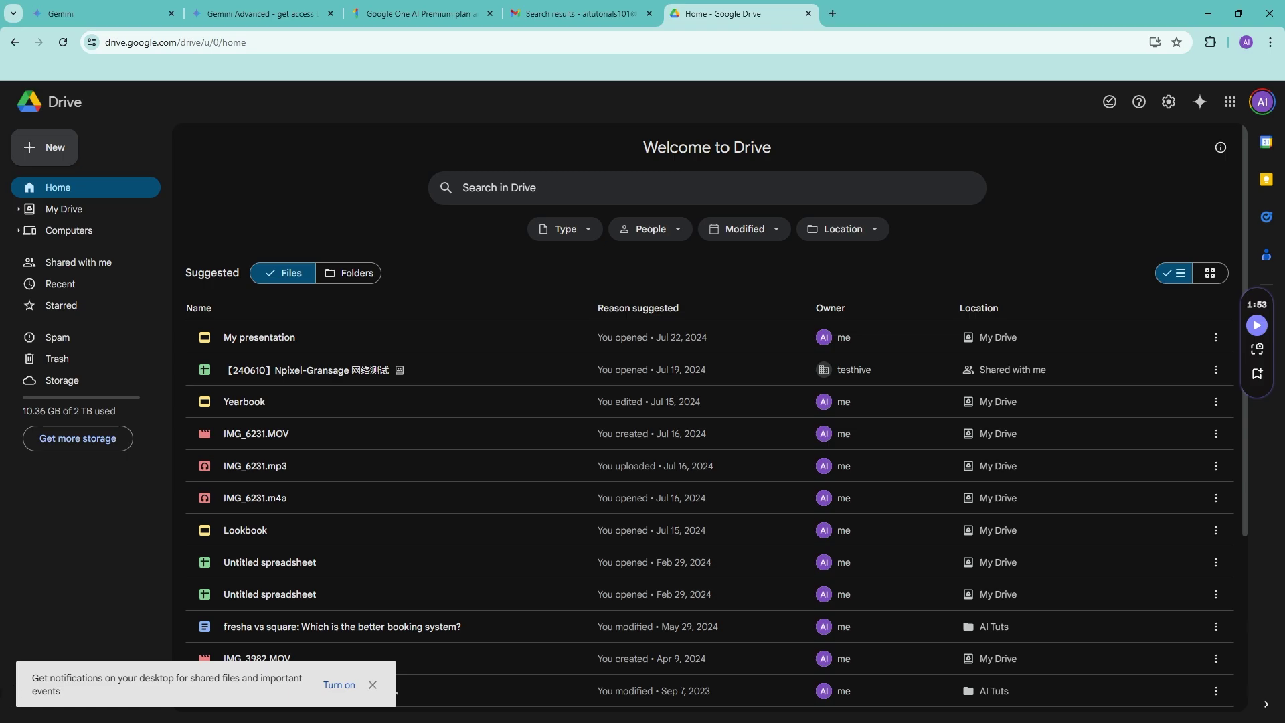
{"action": "left_click", "coordinate": [1200, 103]}
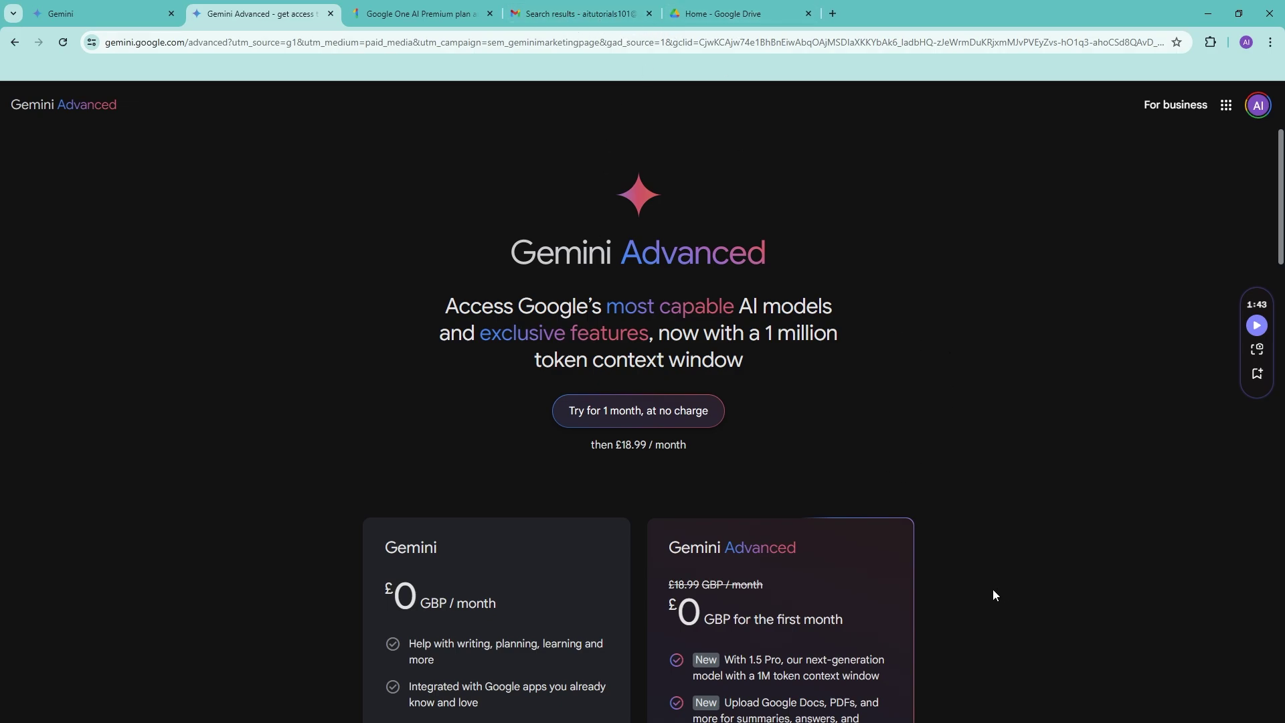
Step: Highlight the Advanced plan's 1M token context window and Docs/PDF upload features
{"action": "scroll", "coordinate": [994, 592], "scroll_direction": "down", "scroll_amount": 5}
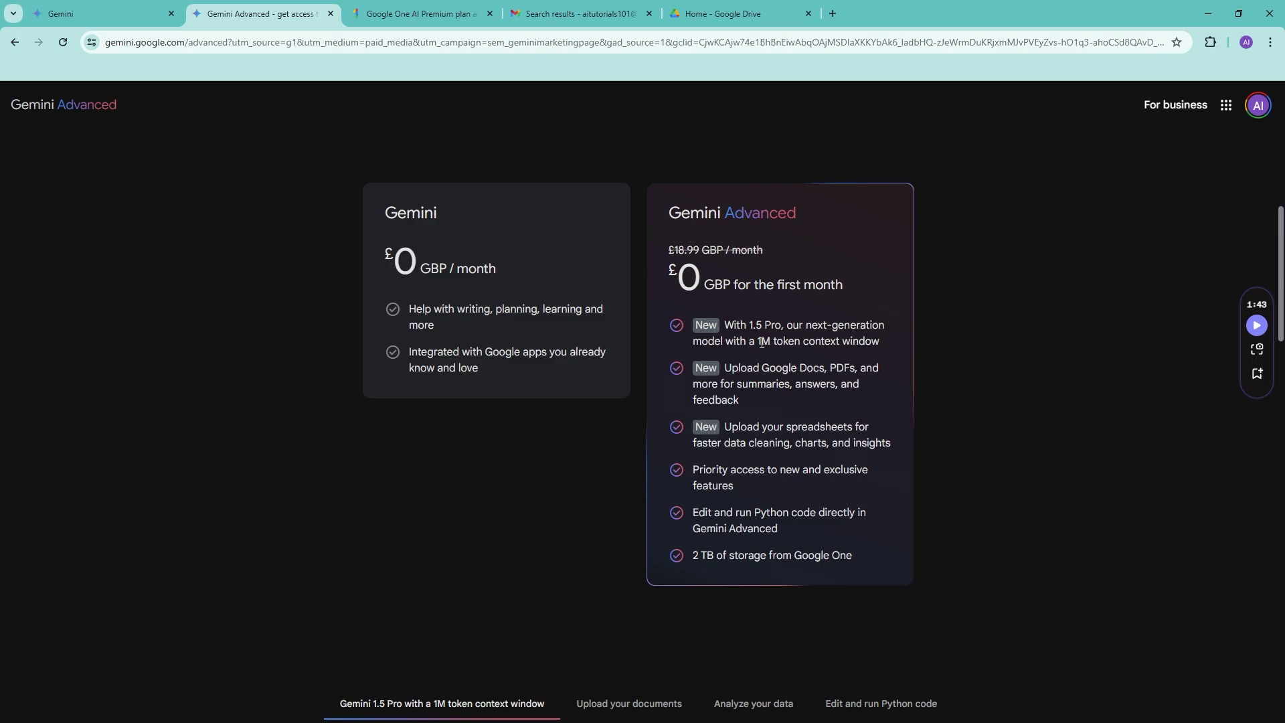
{"action": "left_click_drag", "start_coordinate": [758, 343], "coordinate": [881, 343]}
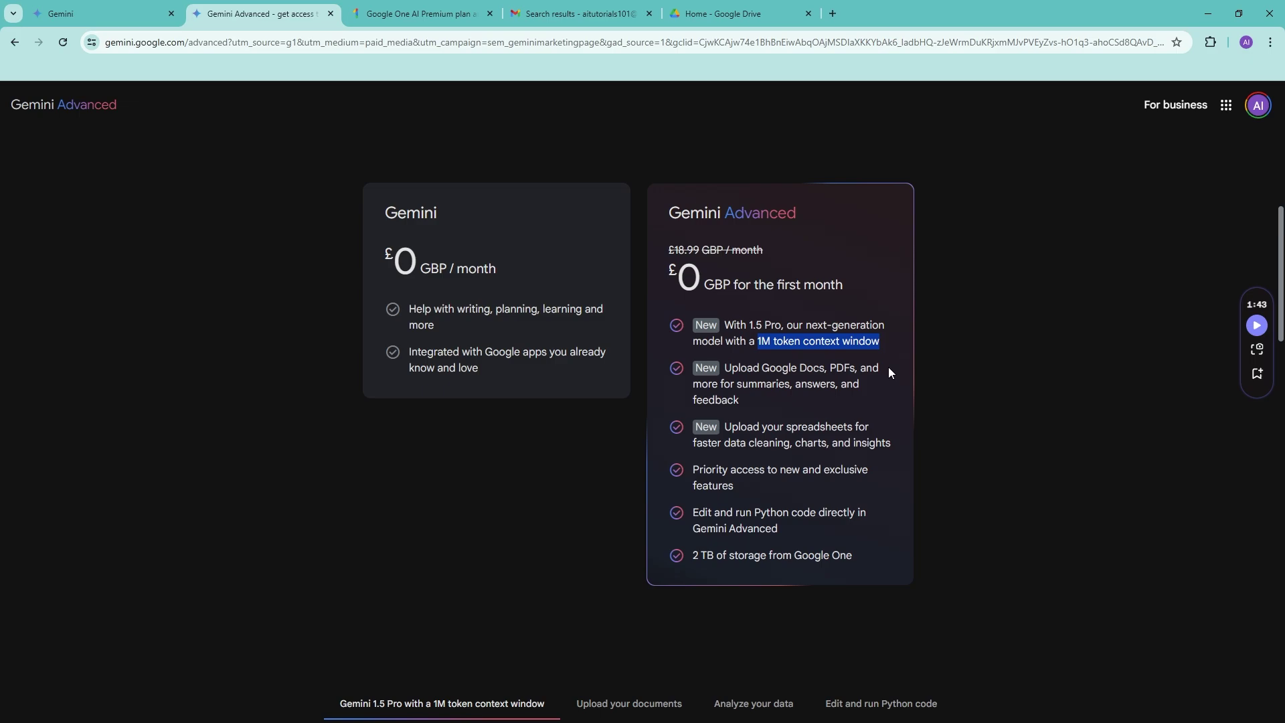
{"action": "left_click", "coordinate": [811, 380]}
{"action": "left_click_drag", "start_coordinate": [723, 376], "coordinate": [763, 403]}
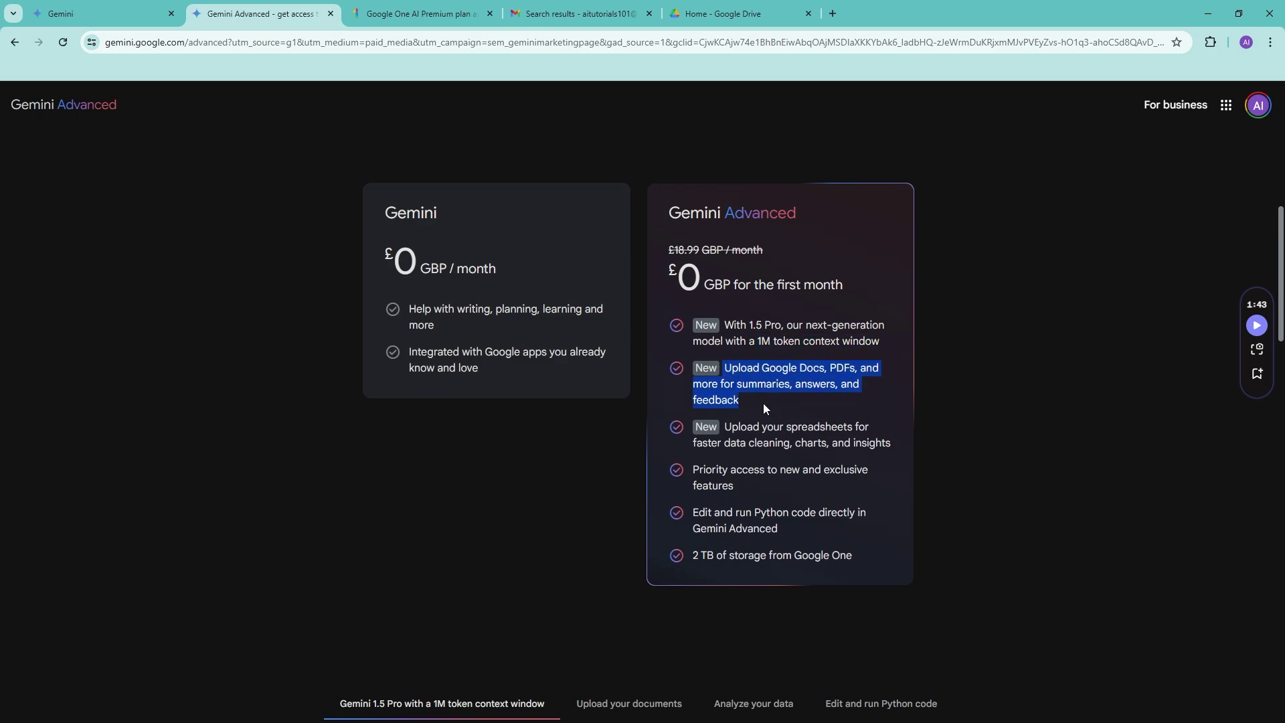
{"action": "left_click", "coordinate": [807, 410]}
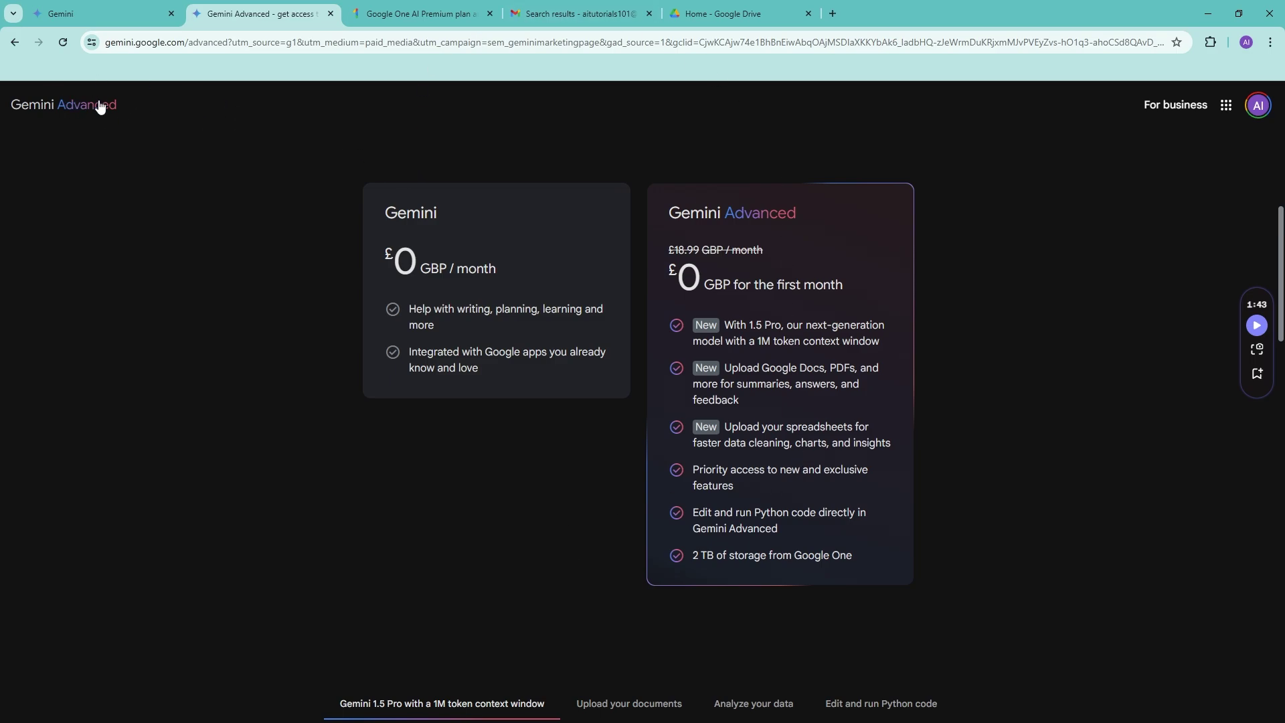
Step: Open the Gemini chat app and inspect the squared function and its expecting-25 comment in main.py
{"action": "left_click", "coordinate": [45, 112]}
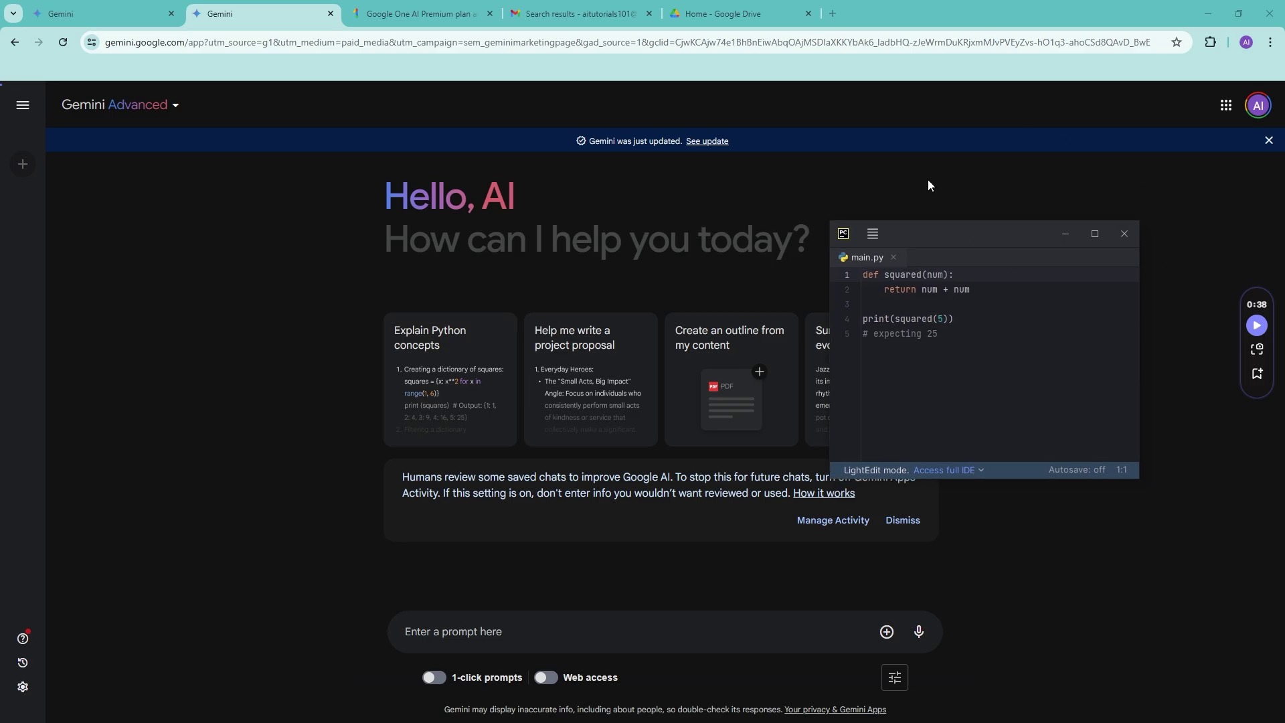
{"action": "left_click", "coordinate": [990, 367]}
{"action": "double_click", "coordinate": [891, 275]}
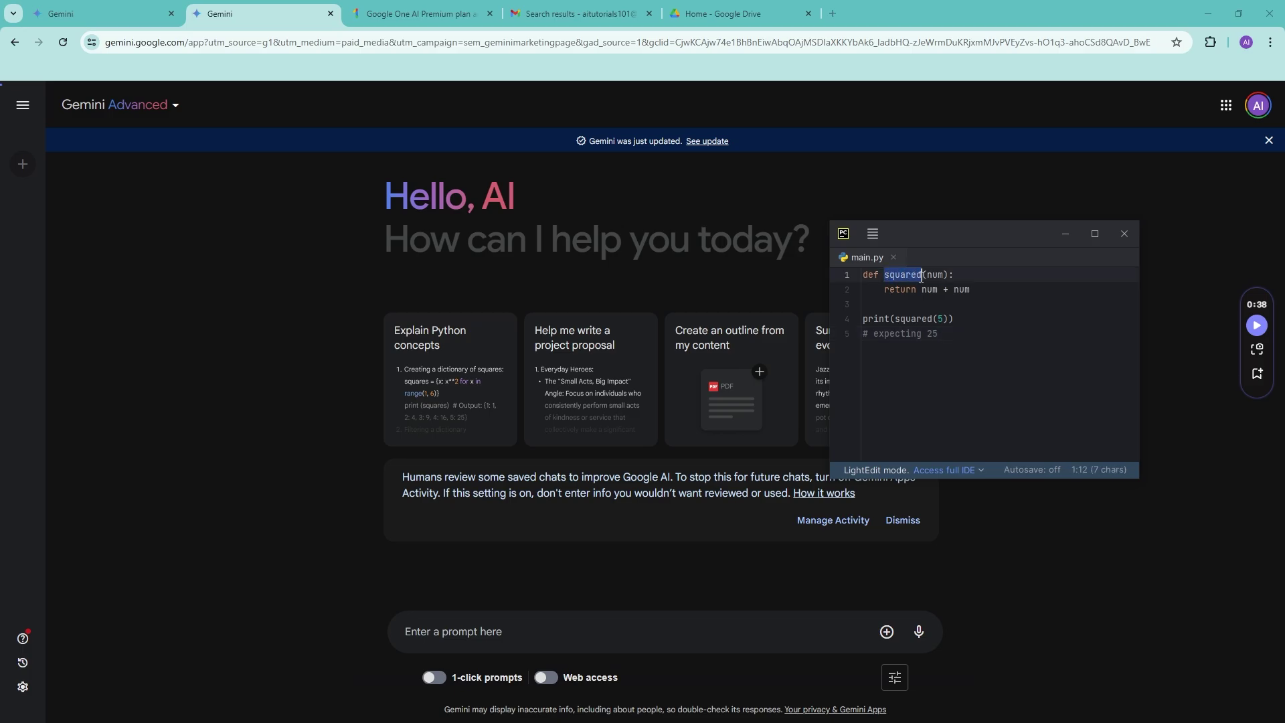
{"action": "left_click", "coordinate": [1021, 368]}
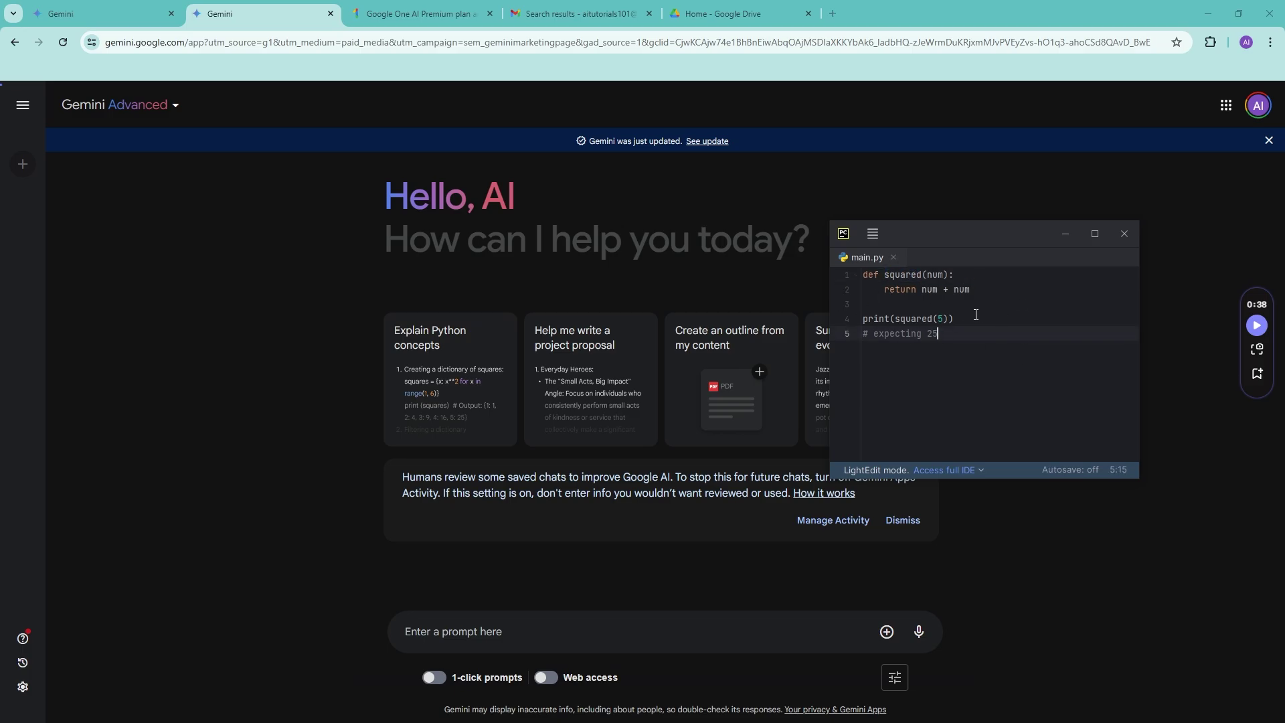
{"action": "left_click", "coordinate": [944, 319]}
{"action": "left_click", "coordinate": [937, 334]}
Step: Move the code editor window right and select the function on lines 1–4
{"action": "key", "text": "alt+Tab"}
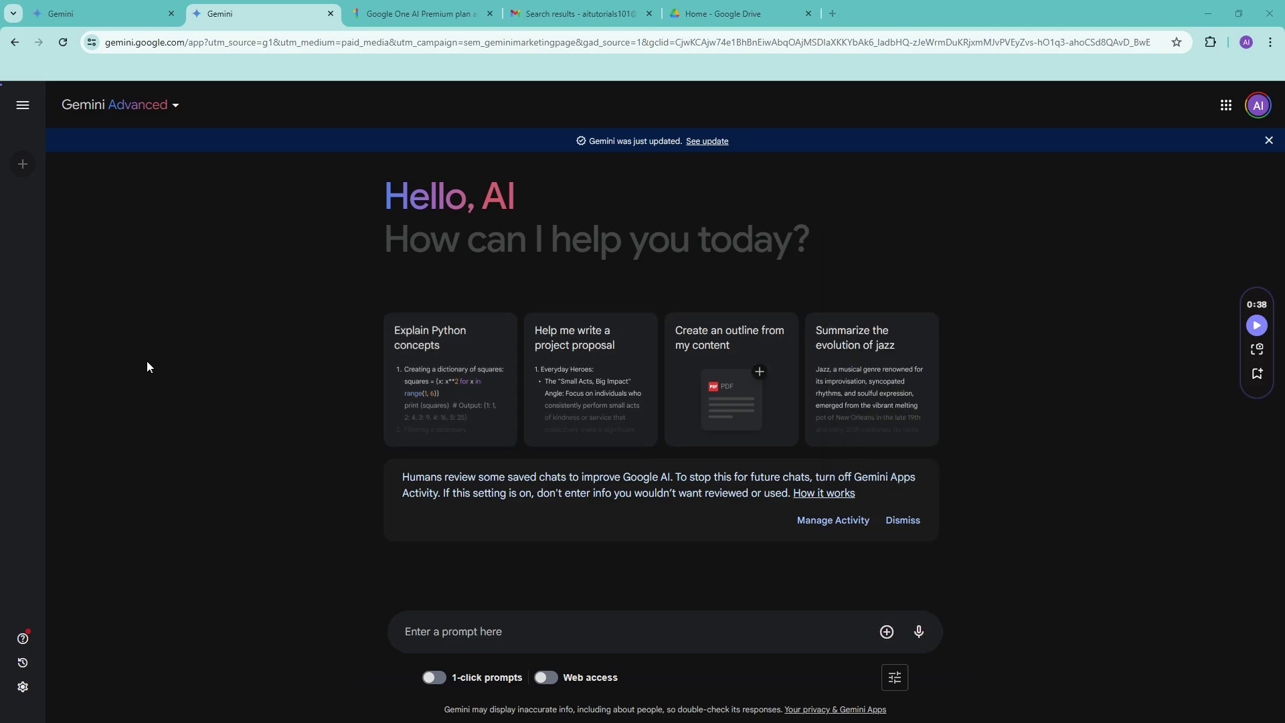
{"action": "key", "text": "alt+Tab"}
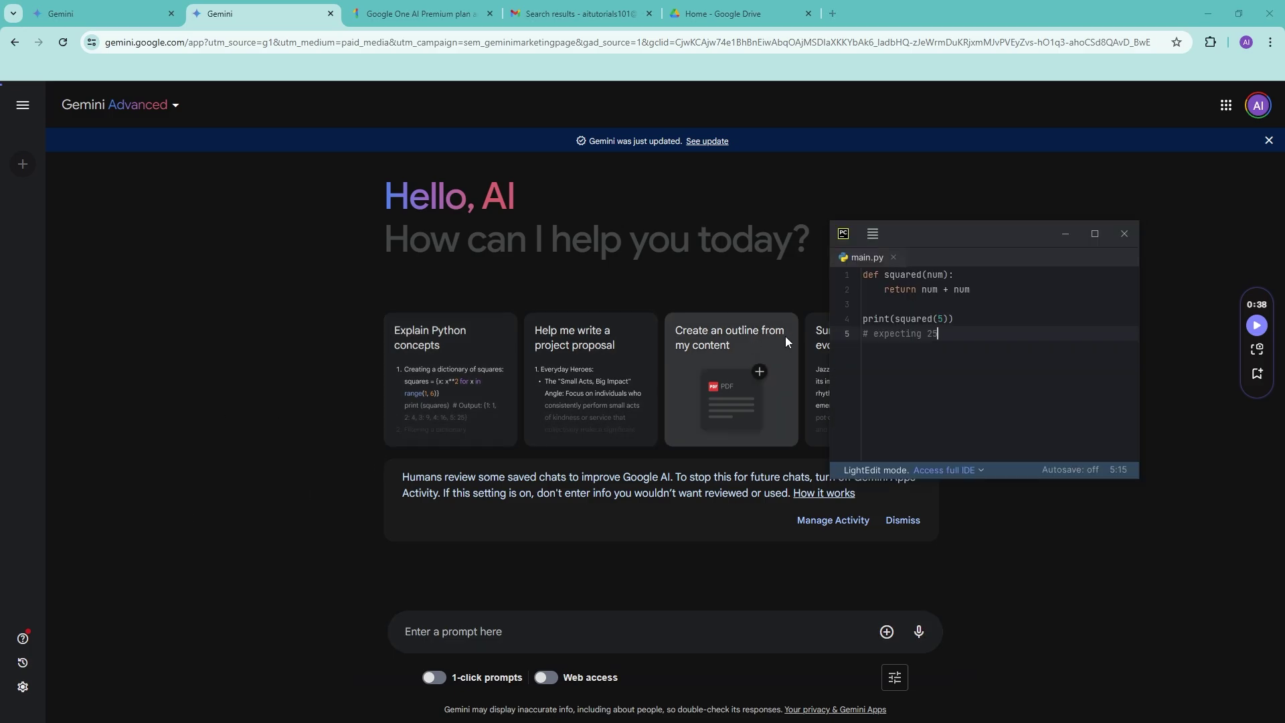
{"action": "left_click_drag", "start_coordinate": [951, 240], "coordinate": [1019, 232]}
{"action": "left_click_drag", "start_coordinate": [1041, 311], "coordinate": [904, 267]}
{"action": "key", "text": "ctrl+c"}
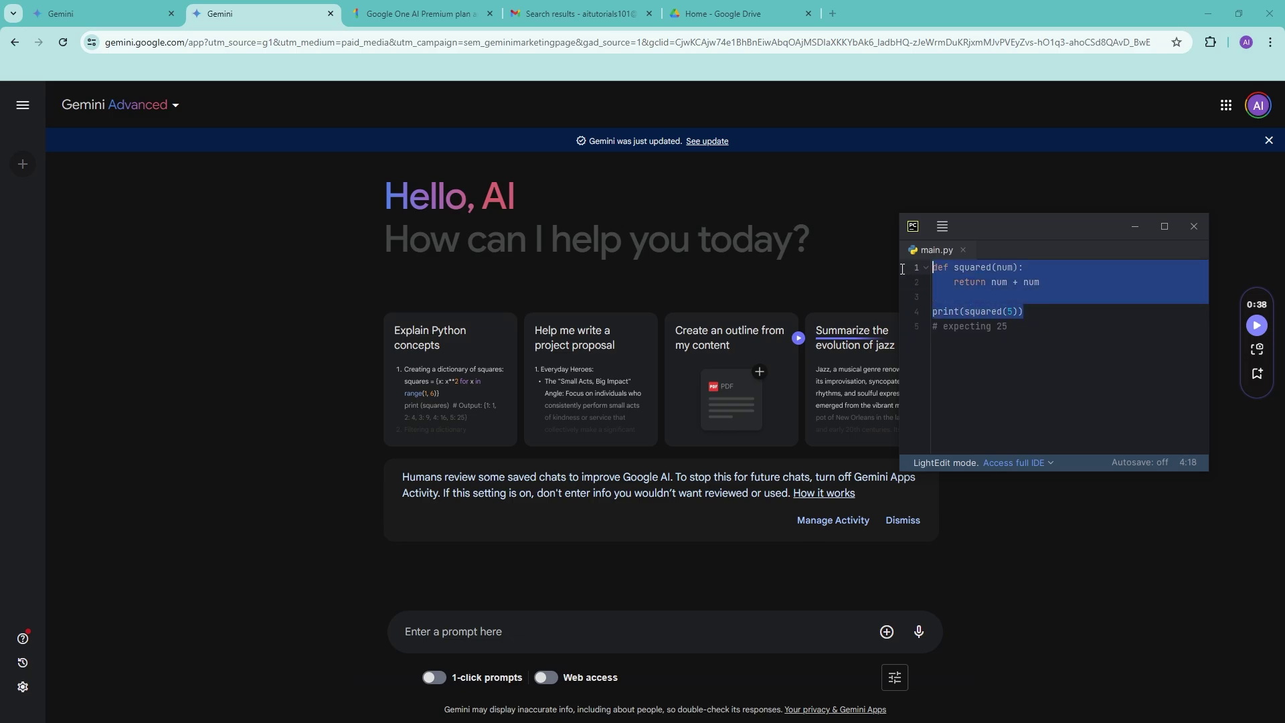
{"action": "left_click", "coordinate": [546, 628]}
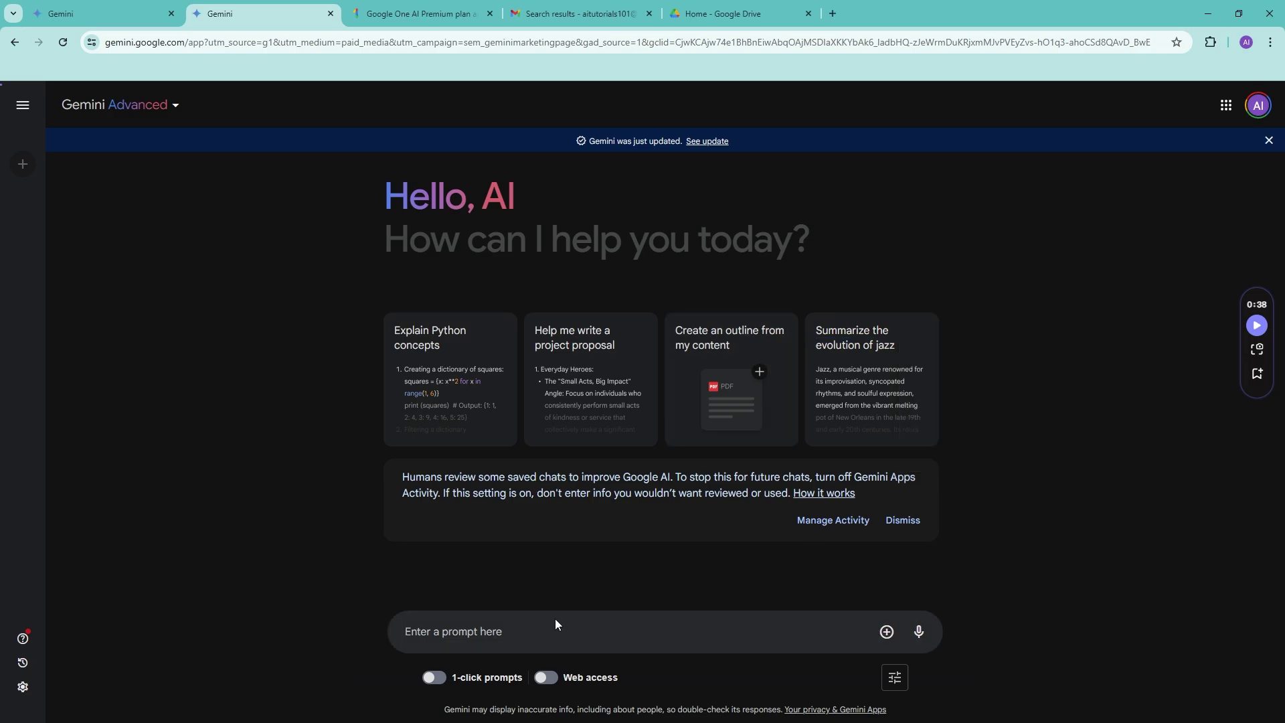
Step: Type 'I need help with a python function and it is not working, can you help me figure out what's wrong?'
{"action": "type", "text": "I ne"}
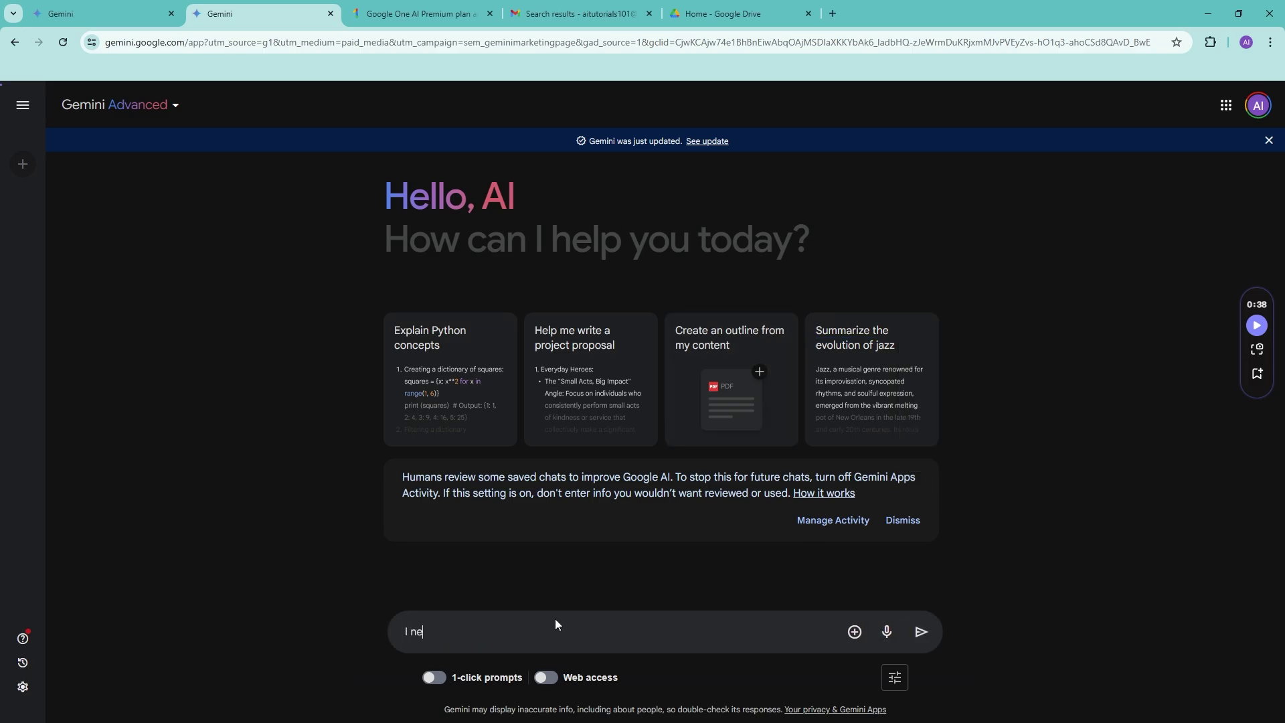
{"action": "type", "text": "ed help with a pthon"}
{"action": "key", "text": "BackSpace"}
{"action": "key", "text": "BackSpace"}
{"action": "key", "text": "BackSpace"}
{"action": "key", "text": "BackSpace"}
{"action": "type", "text": "ython function and it is now"}
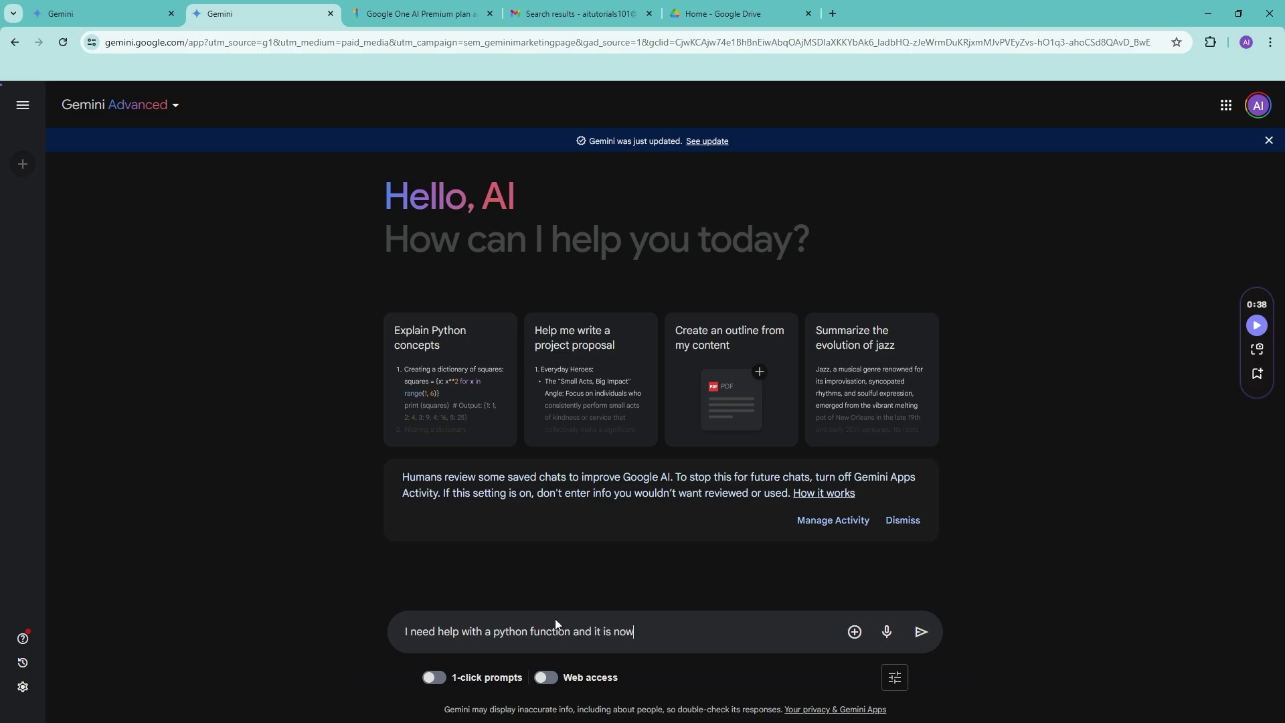
{"action": "key", "text": "BackSpace"}
{"action": "key", "text": "BackSpace"}
{"action": "type", "text": "t working, can you hep"}
{"action": "key", "text": "BackSpace"}
{"action": "type", "text": "lp me figure "}
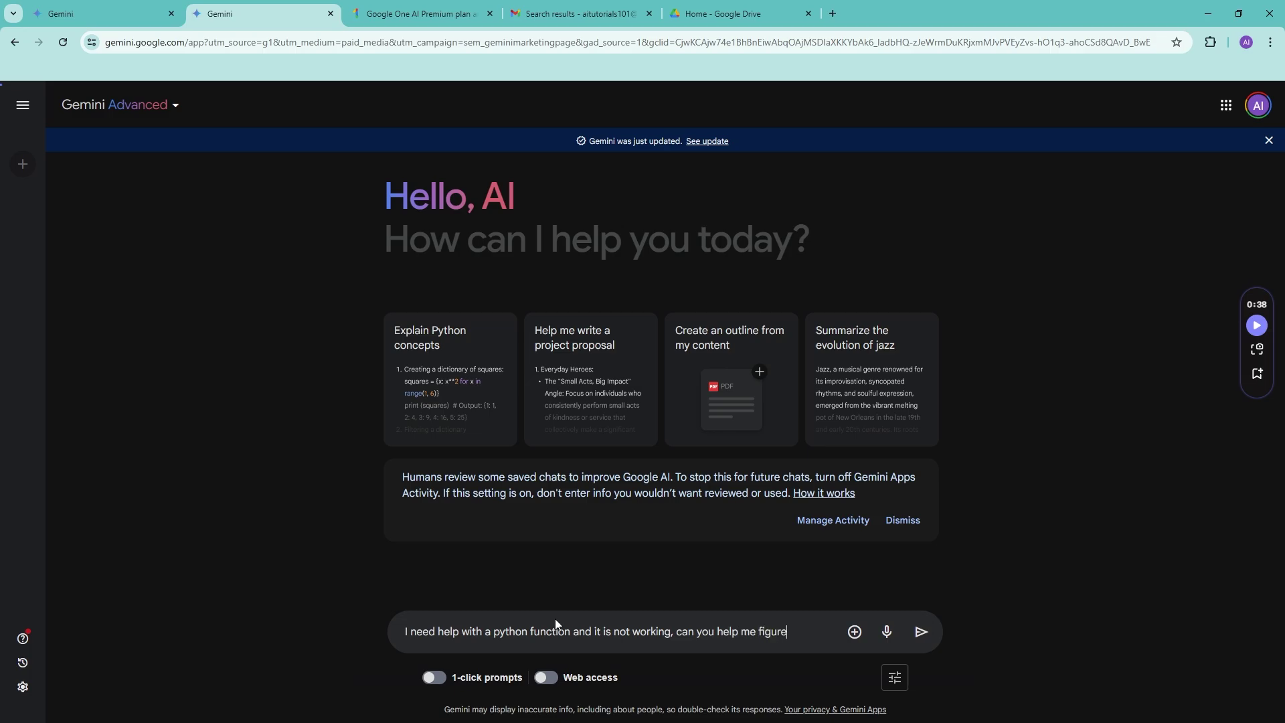
{"action": "type", "text": "out whjat"}
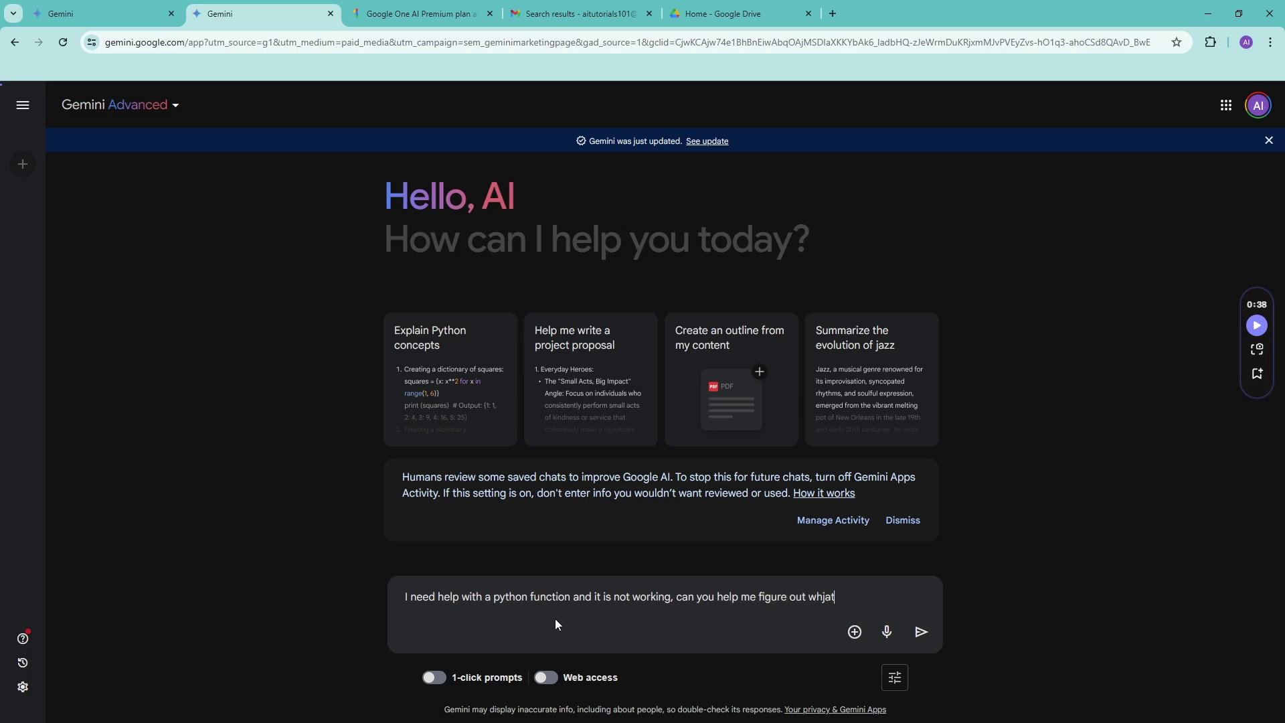
{"action": "key", "text": "BackSpace"}
{"action": "key", "text": "BackSpace"}
{"action": "key", "text": "BackSpace"}
{"action": "type", "text": "at's wrong?"}
{"action": "key", "text": "shift+Return"}
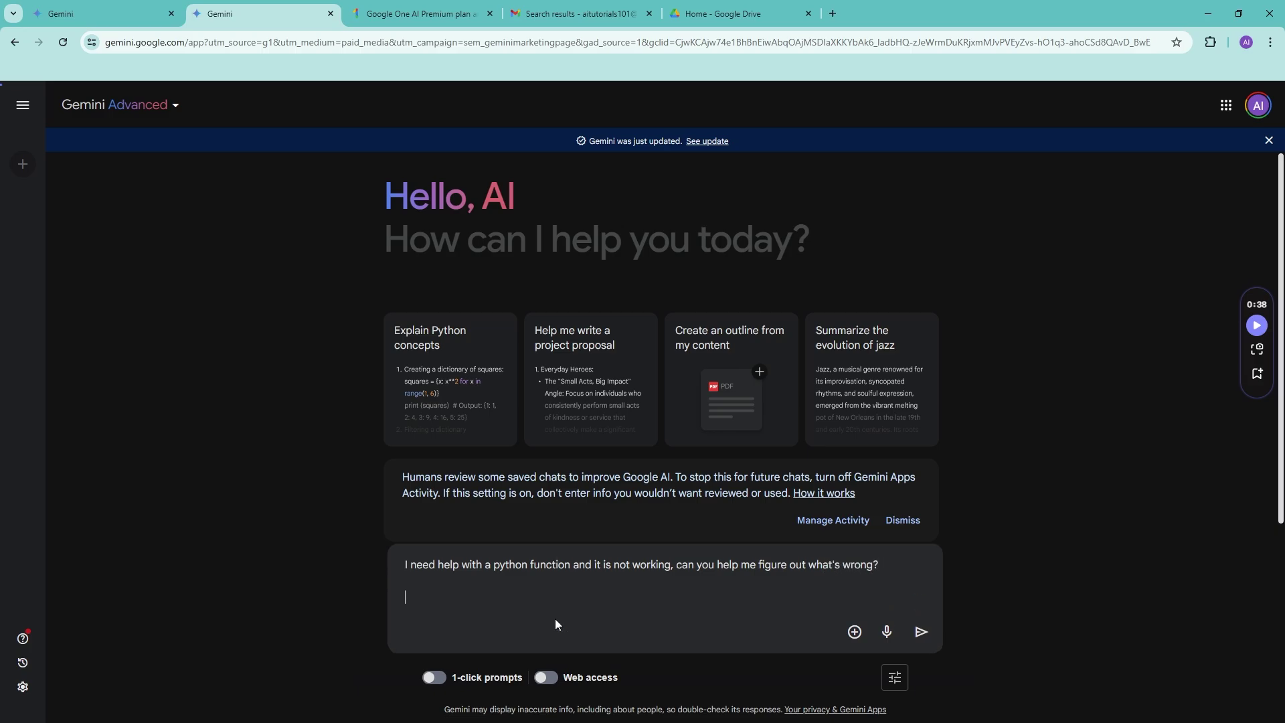
Step: Add 'Here is the function', paste the squared code, and note expecting 25 but getting 10
{"action": "key", "text": "alt+Tab"}
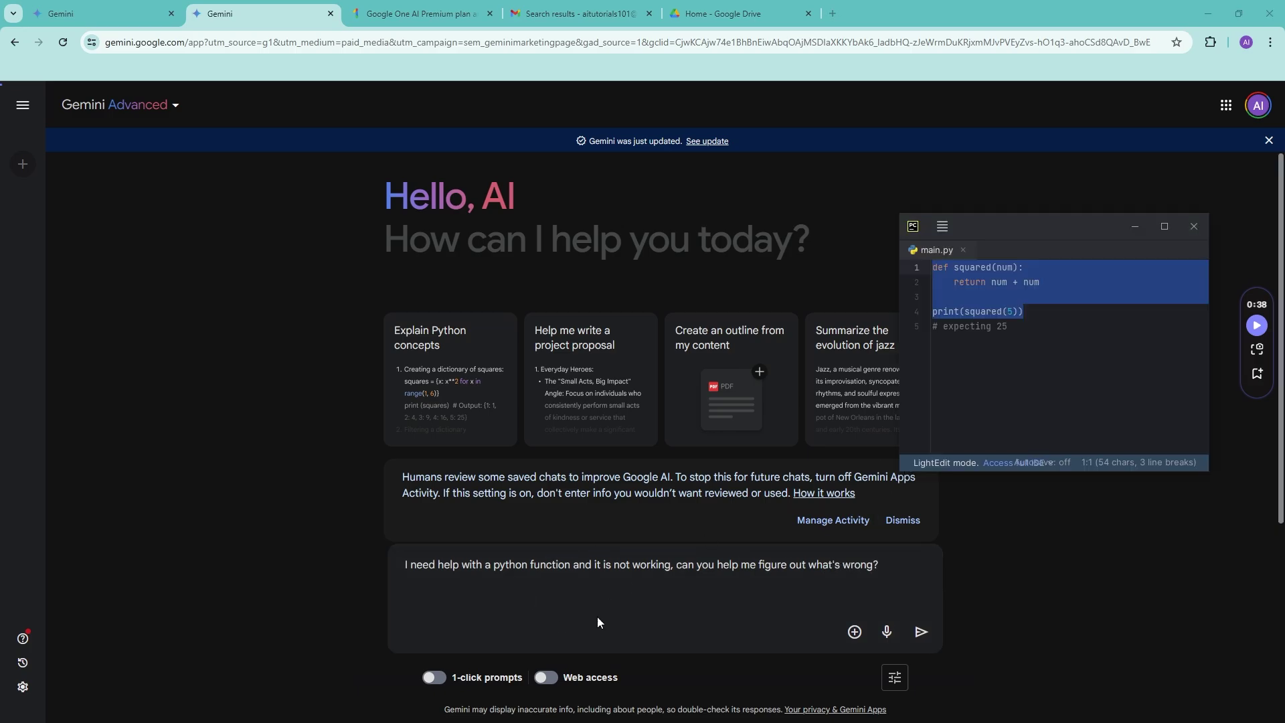
{"action": "left_click", "coordinate": [518, 575]}
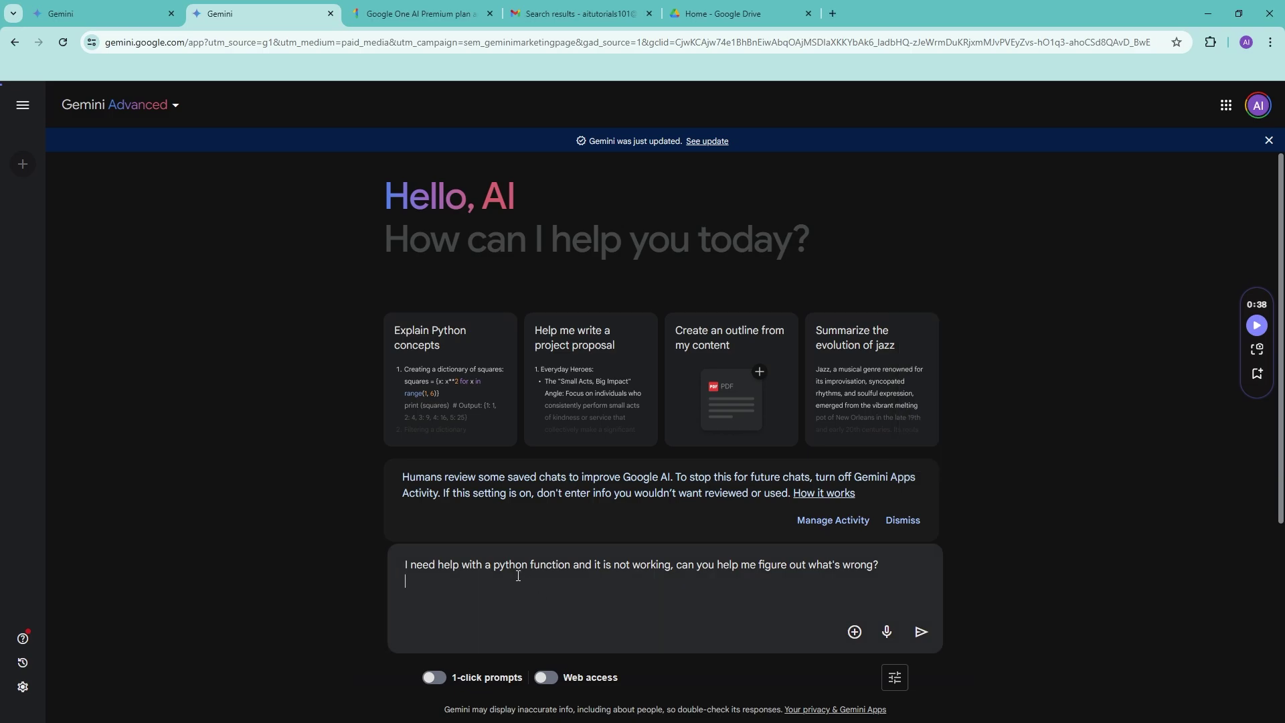
{"action": "type", "text": "Here is t"}
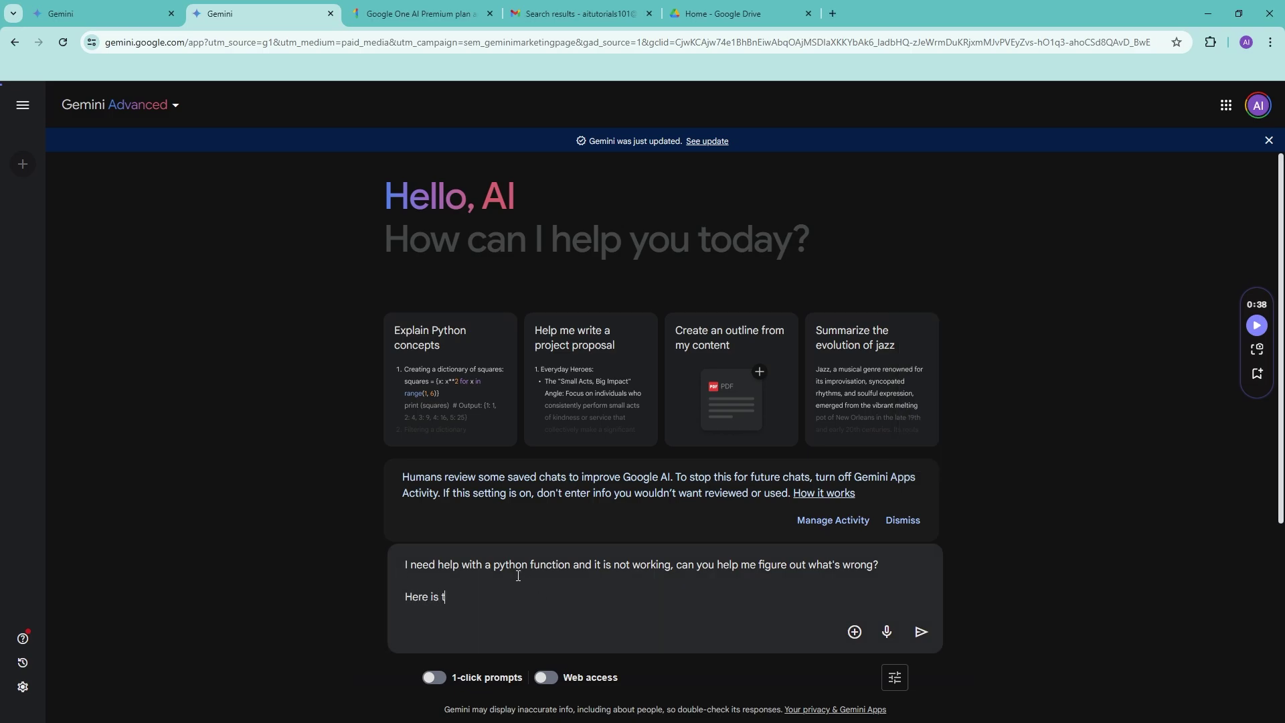
{"action": "type", "text": "he function"}
{"action": "key", "text": "shift+Return"}
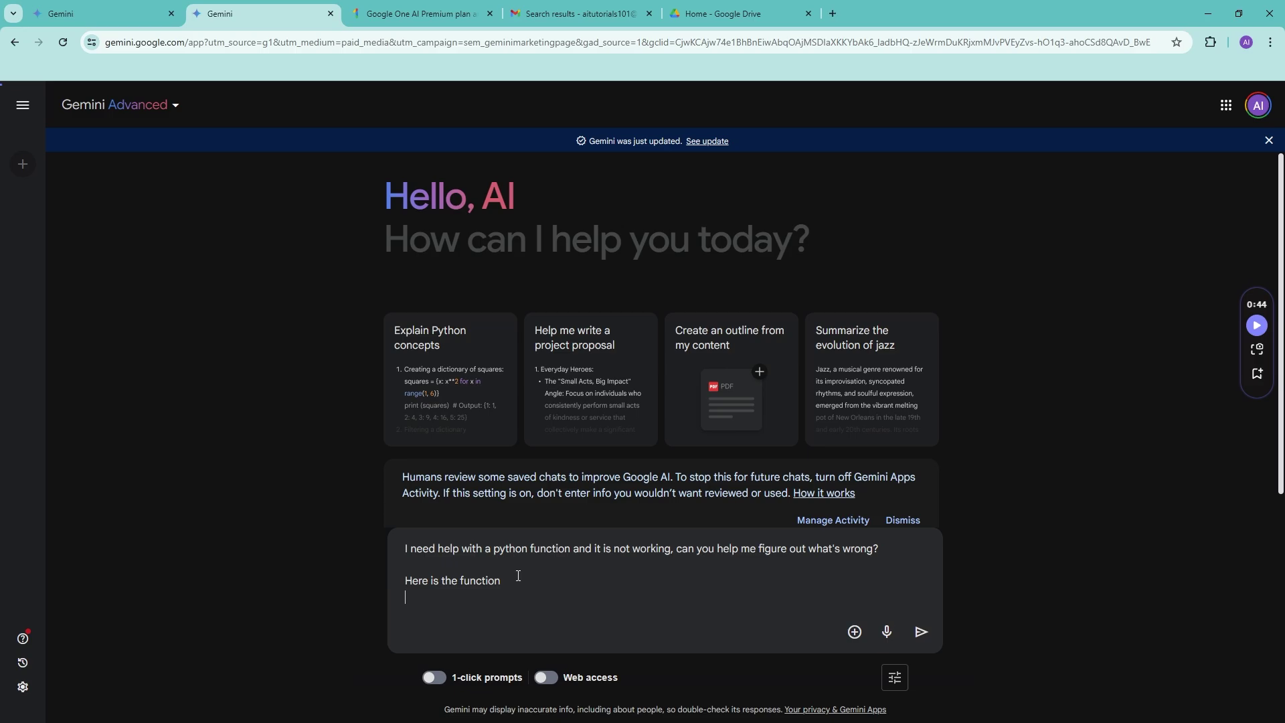
{"action": "key", "text": "ctrl+v"}
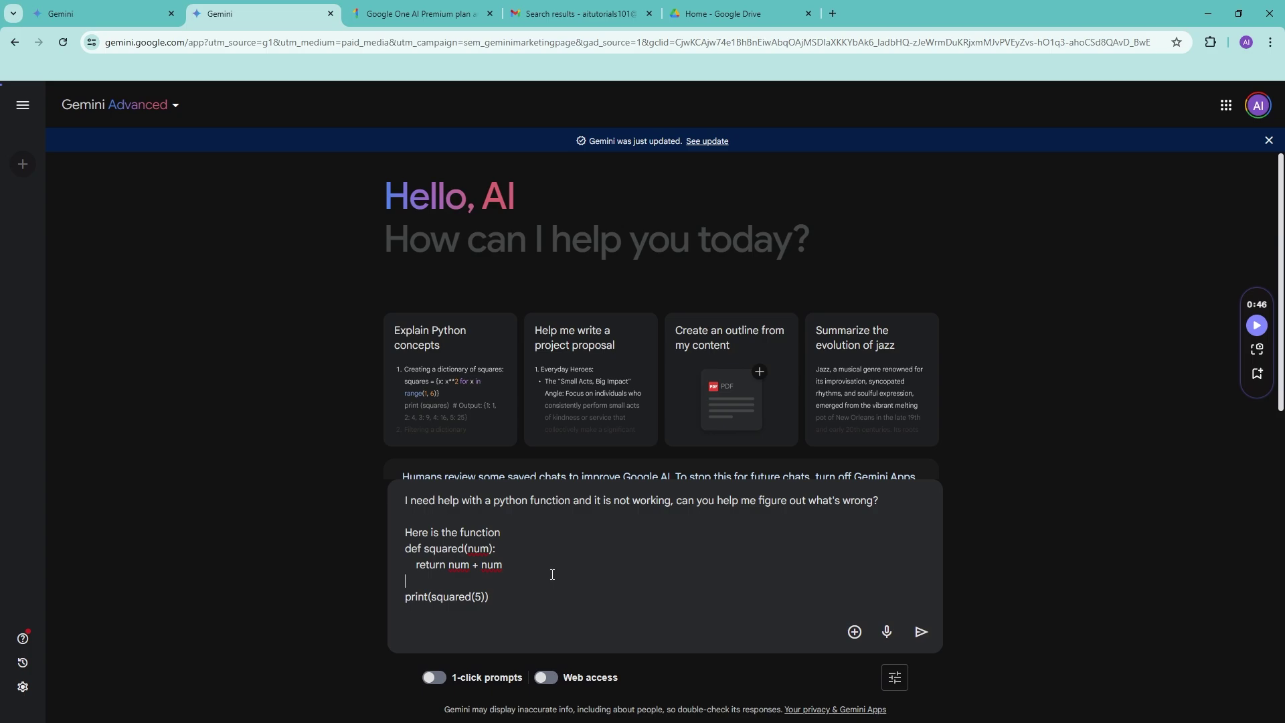
{"action": "key", "text": "shift+Return"}
{"action": "type", "text": "I pr"}
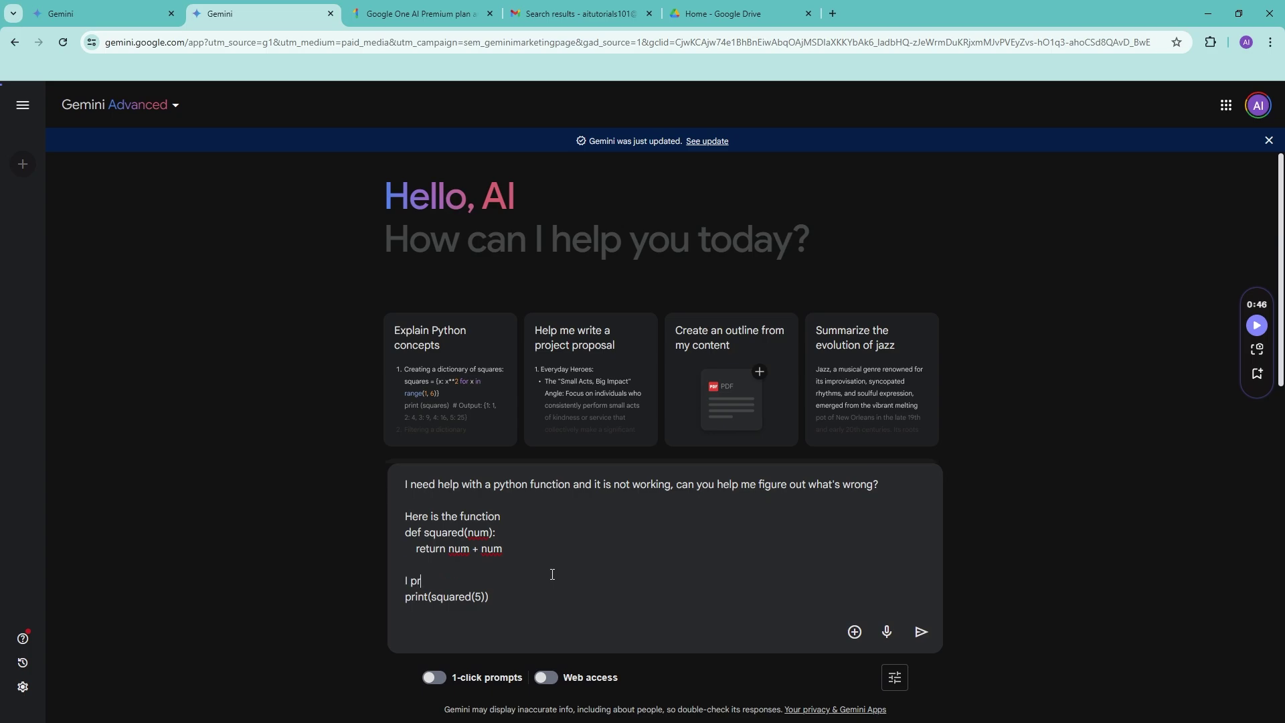
{"action": "type", "text": "int the followiunng code and expecting "}
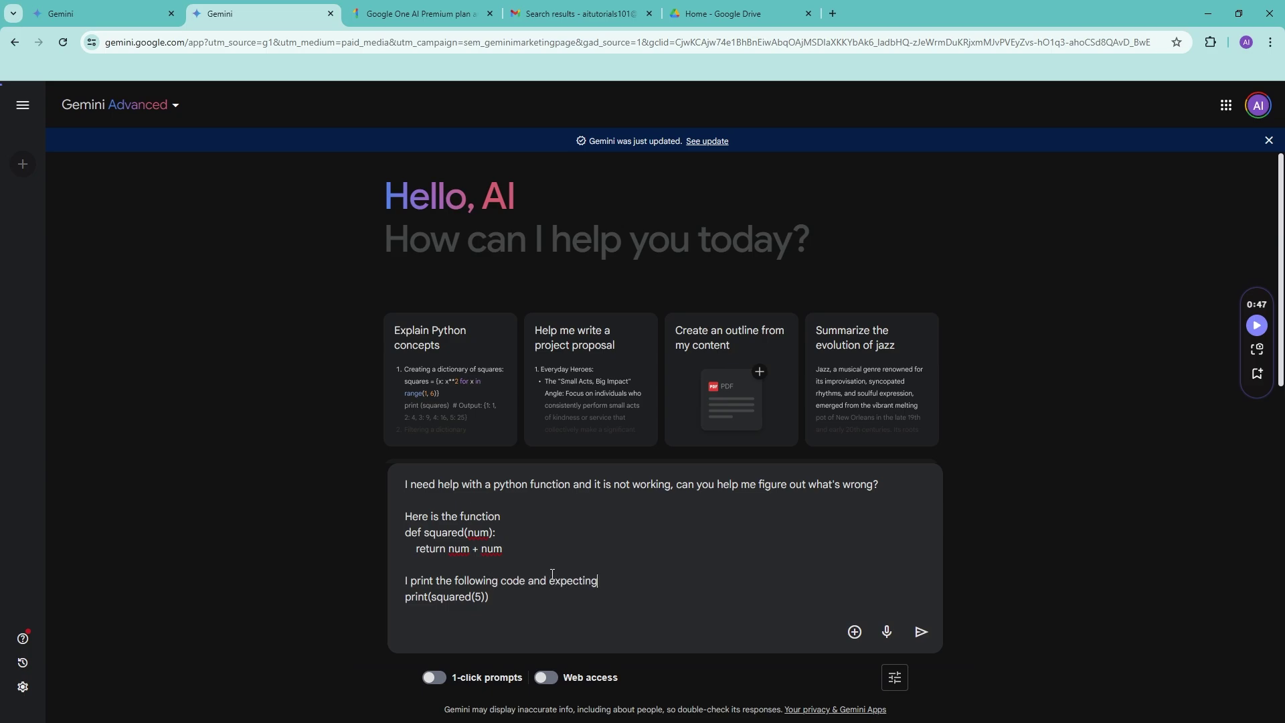
{"action": "type", "text": "25 "}
{"action": "type", "text": "but I ge"}
{"action": "type", "text": "t 1-"}
{"action": "type", "text": "0 instead"}
Step: Switch between standard Gemini and Gemini Advanced, then paste and send the debugging question
{"action": "left_click", "coordinate": [152, 108]}
{"action": "left_click", "coordinate": [188, 266]}
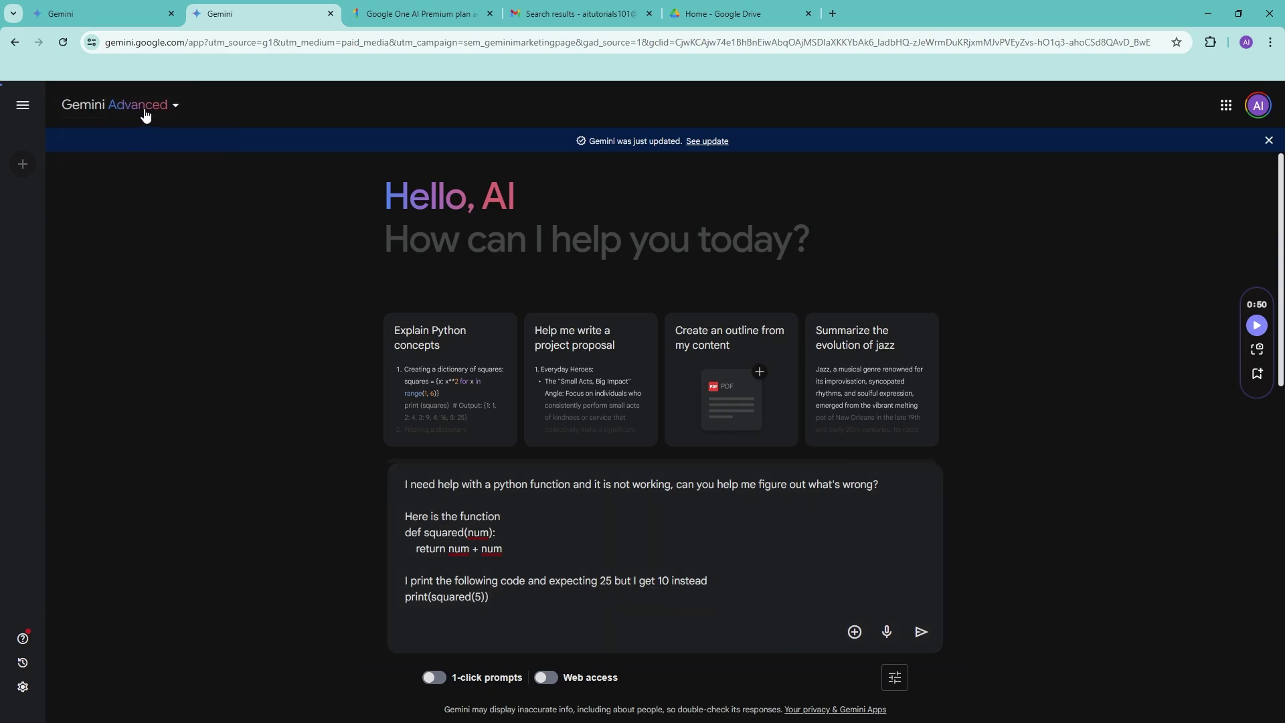
{"action": "left_click", "coordinate": [143, 110]}
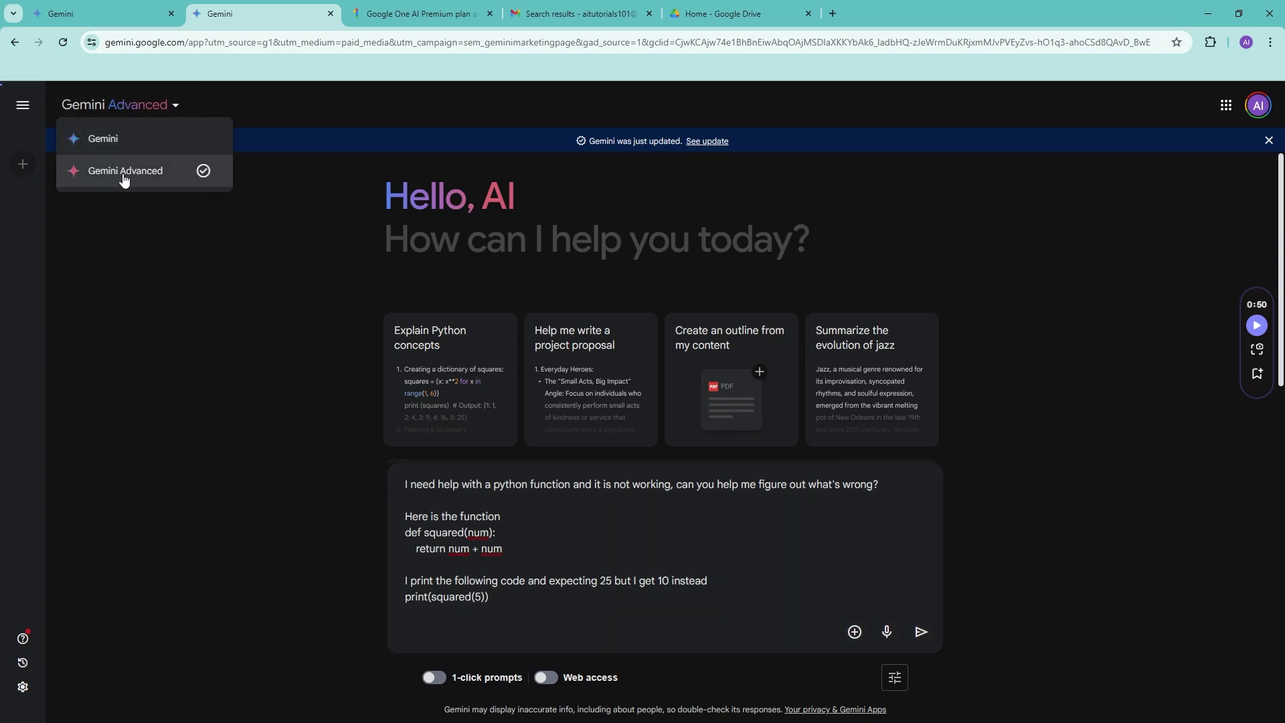
{"action": "left_click", "coordinate": [120, 140]}
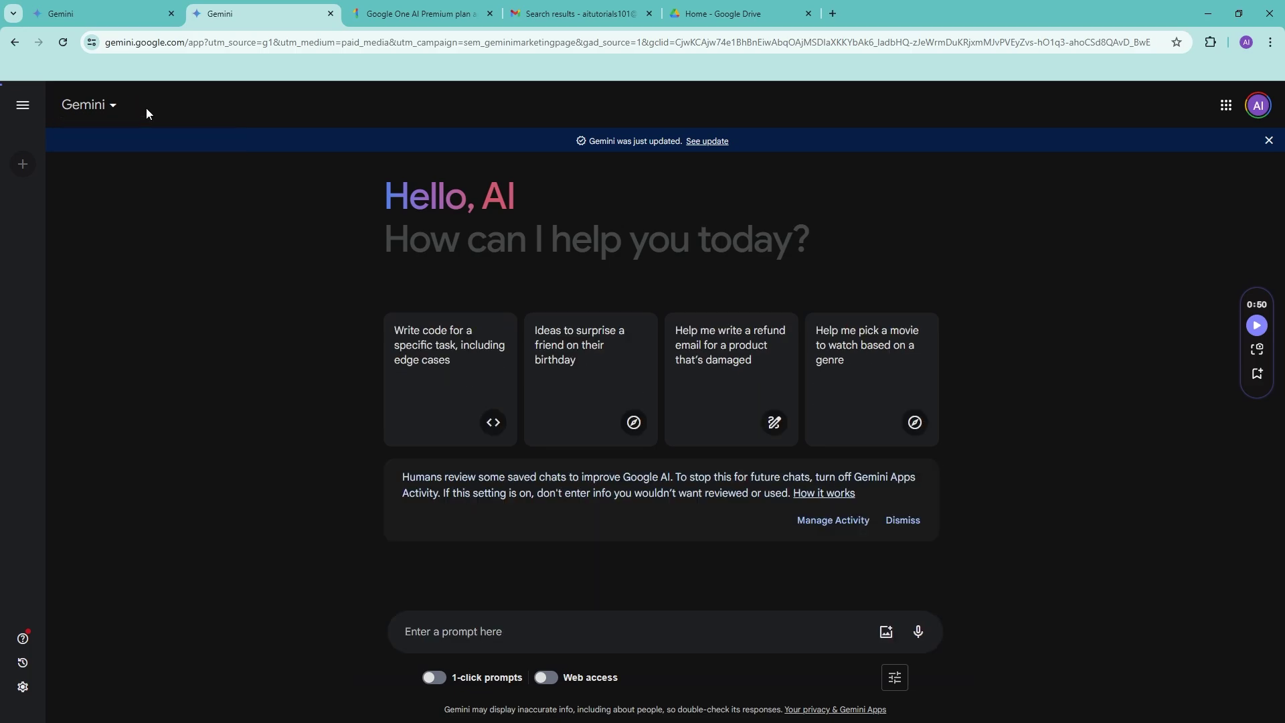
{"action": "left_click", "coordinate": [145, 163]}
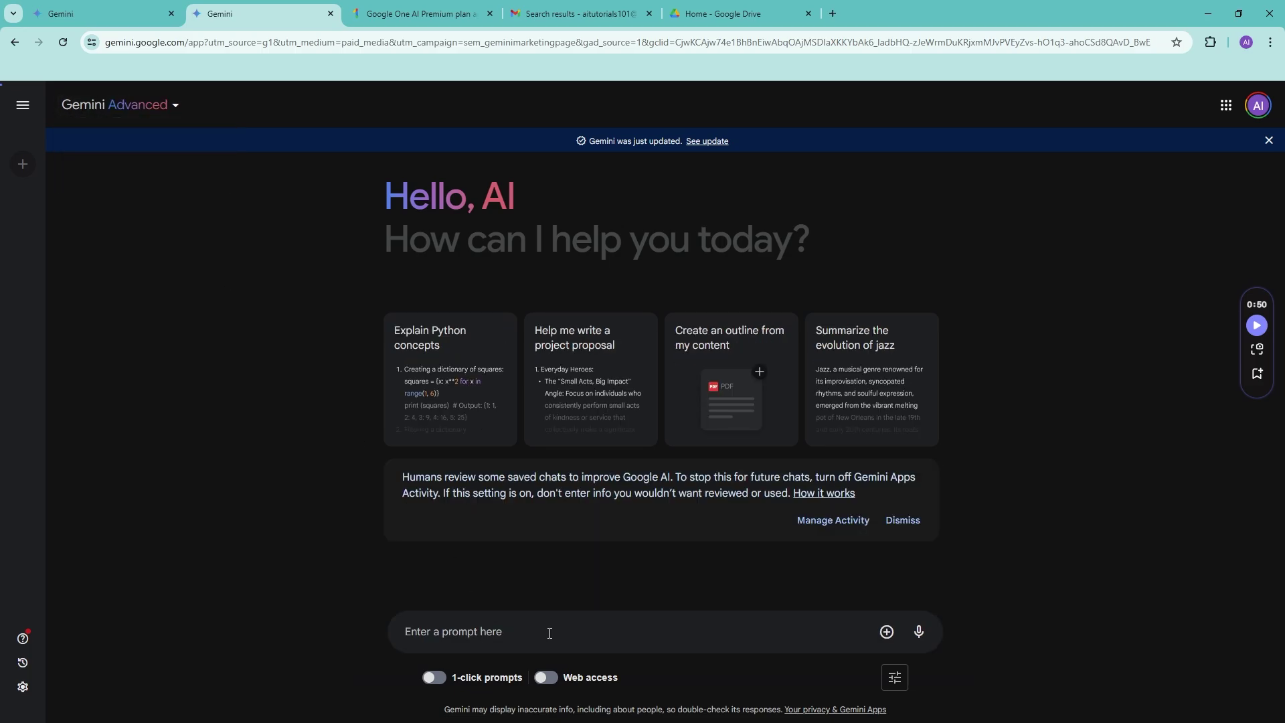
{"action": "left_click", "coordinate": [561, 625]}
{"action": "type", "text": "I need help with a python function and it is not working, can you help me figure out what's wrong?  Here is the function def squared(num):     return num + num  I print the following code and expecting 25 but I get 10 instead print(squared(5))"}
{"action": "left_click", "coordinate": [922, 633]}
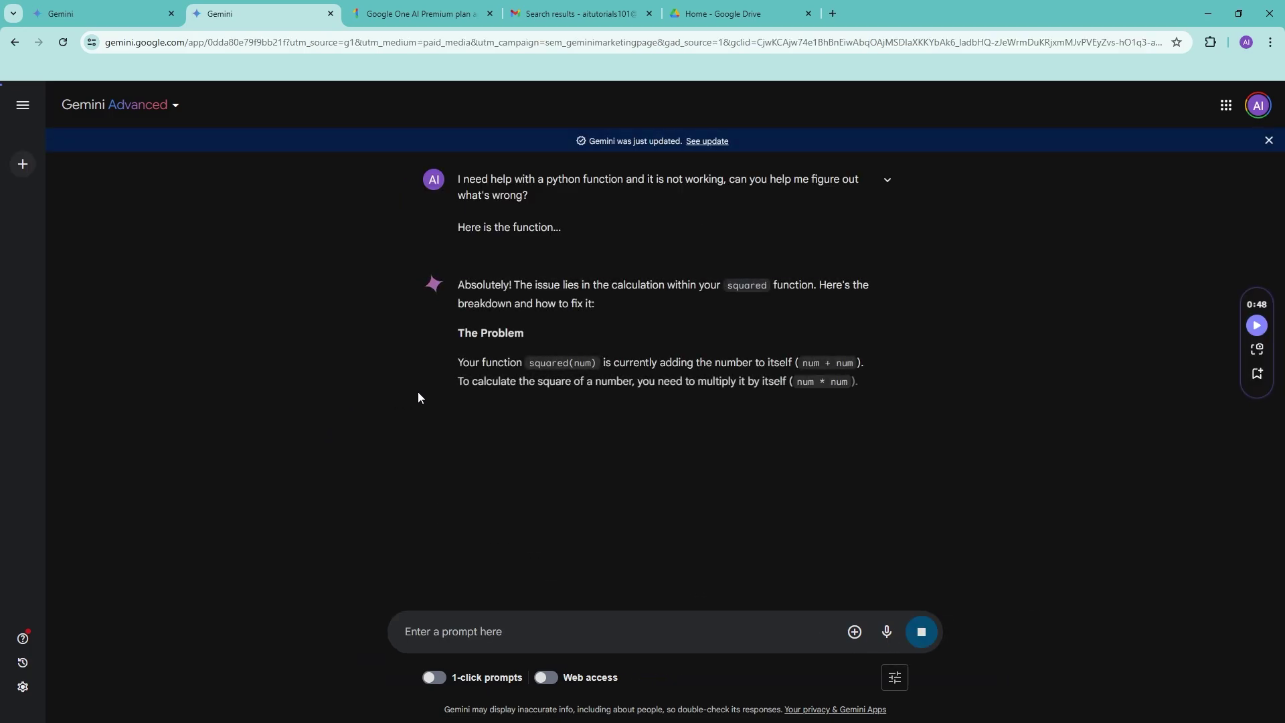
Step: Highlight 'squared' and 'adding the number to' in the reply and expand the sent question
{"action": "scroll", "coordinate": [512, 423], "scroll_direction": "up", "scroll_amount": 1}
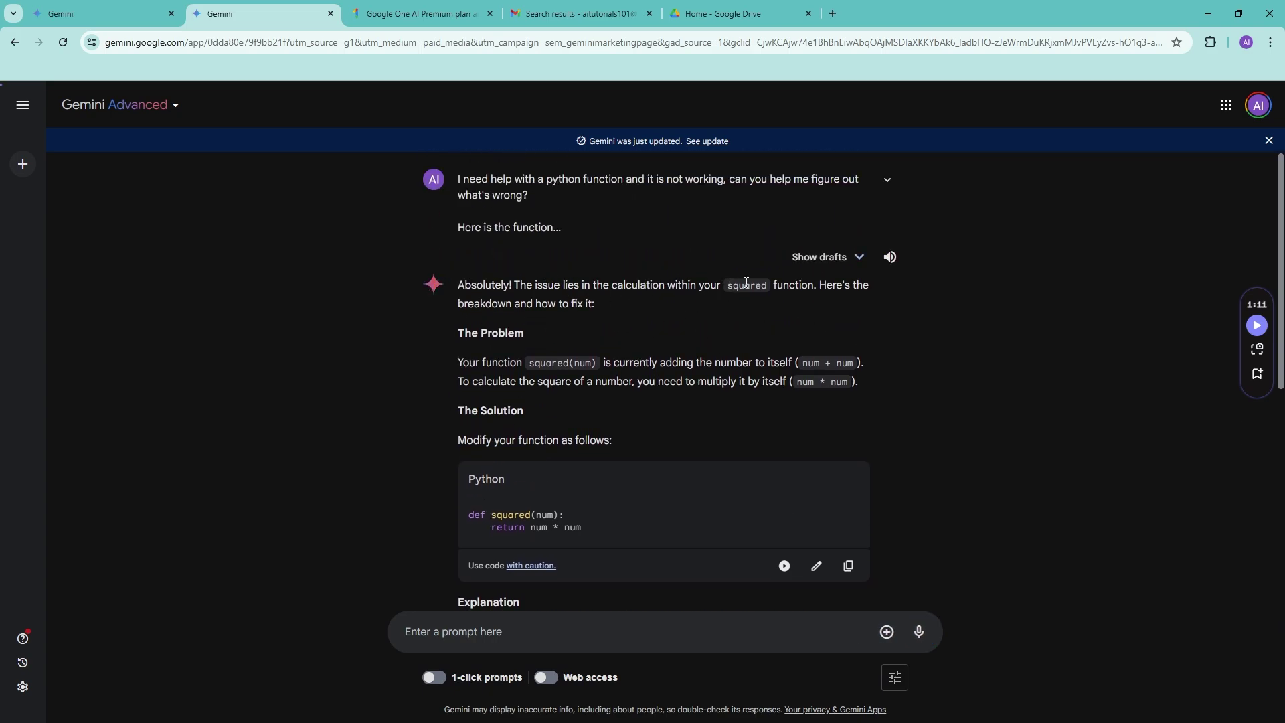
{"action": "double_click", "coordinate": [498, 516]}
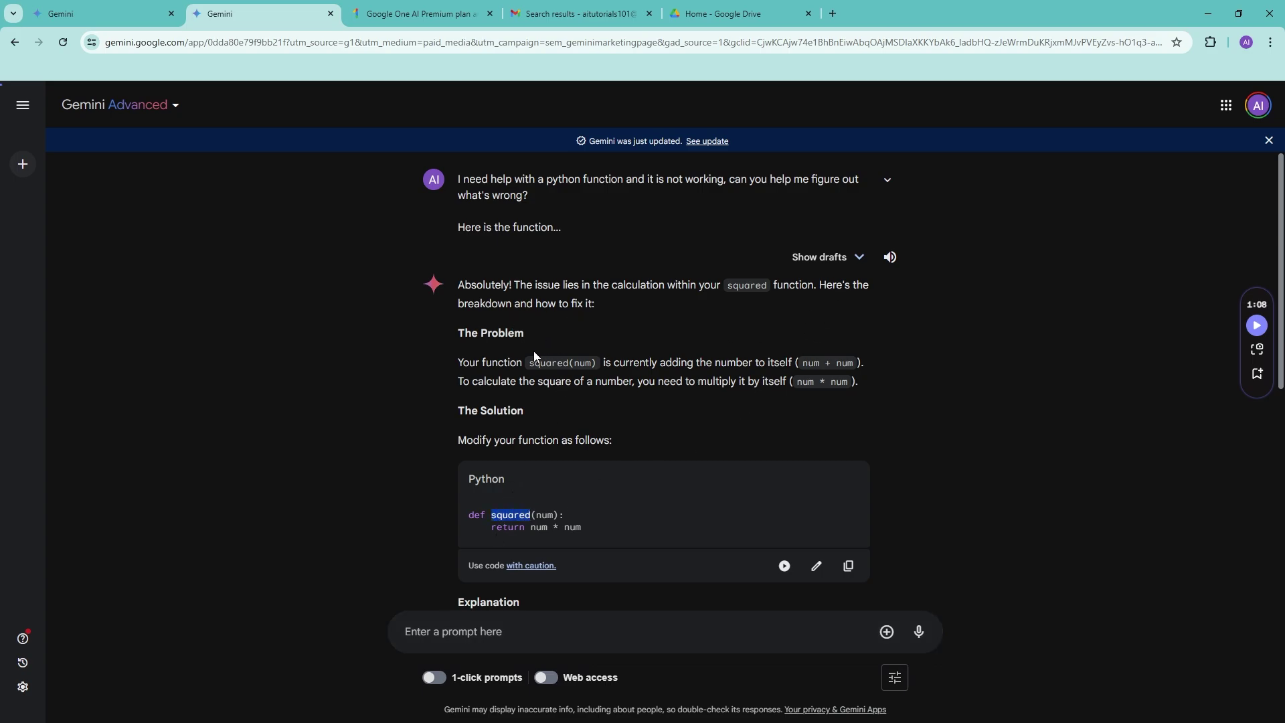
{"action": "mouse_move", "coordinate": [542, 364]}
{"action": "left_click_drag", "start_coordinate": [659, 362], "coordinate": [769, 362]}
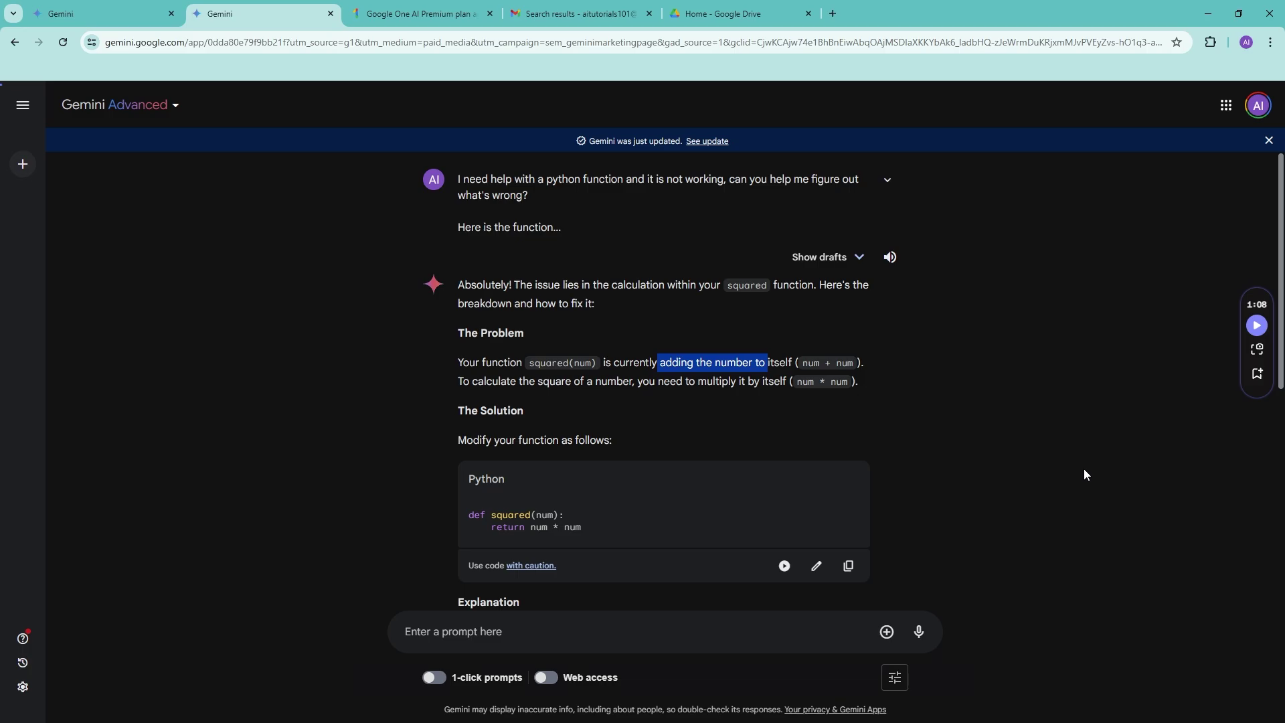
{"action": "left_click", "coordinate": [887, 180]}
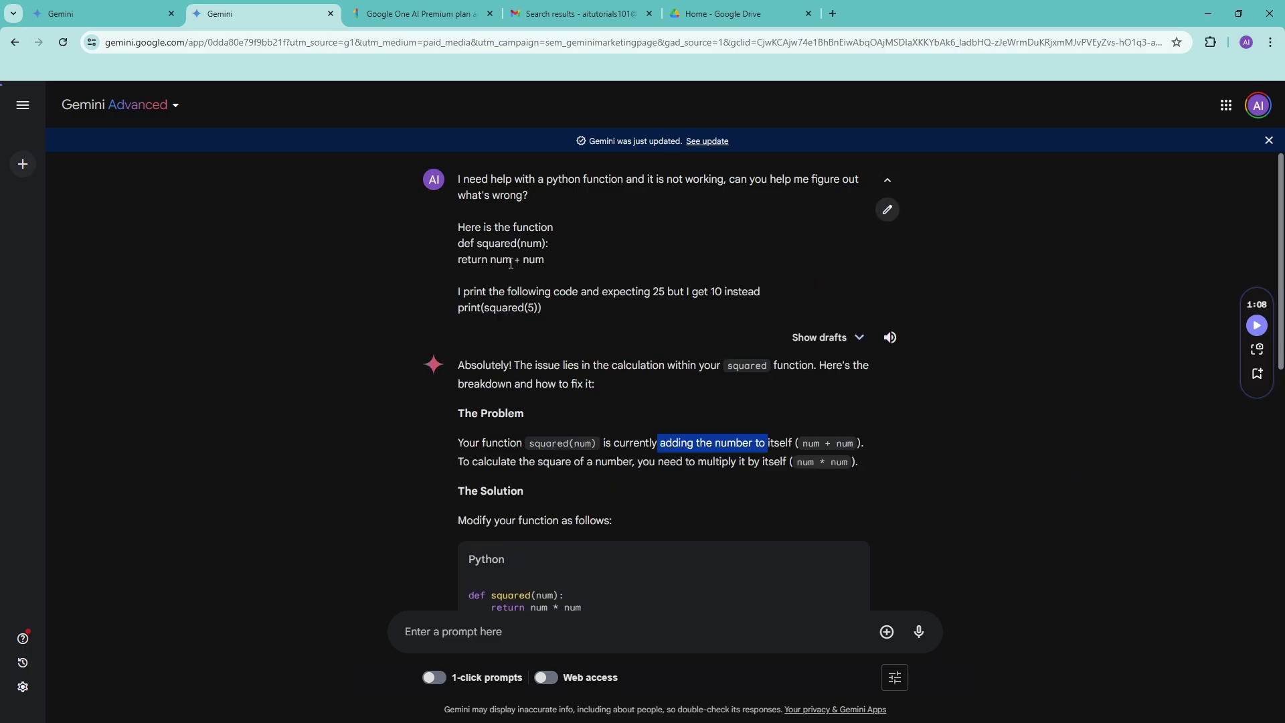
{"action": "mouse_move", "coordinate": [490, 259]}
{"action": "left_click_drag", "start_coordinate": [490, 259], "coordinate": [544, 261]}
Step: Scroll through the reply's solution and corrected code returning num * num
{"action": "scroll", "coordinate": [998, 464], "scroll_direction": "down", "scroll_amount": 1}
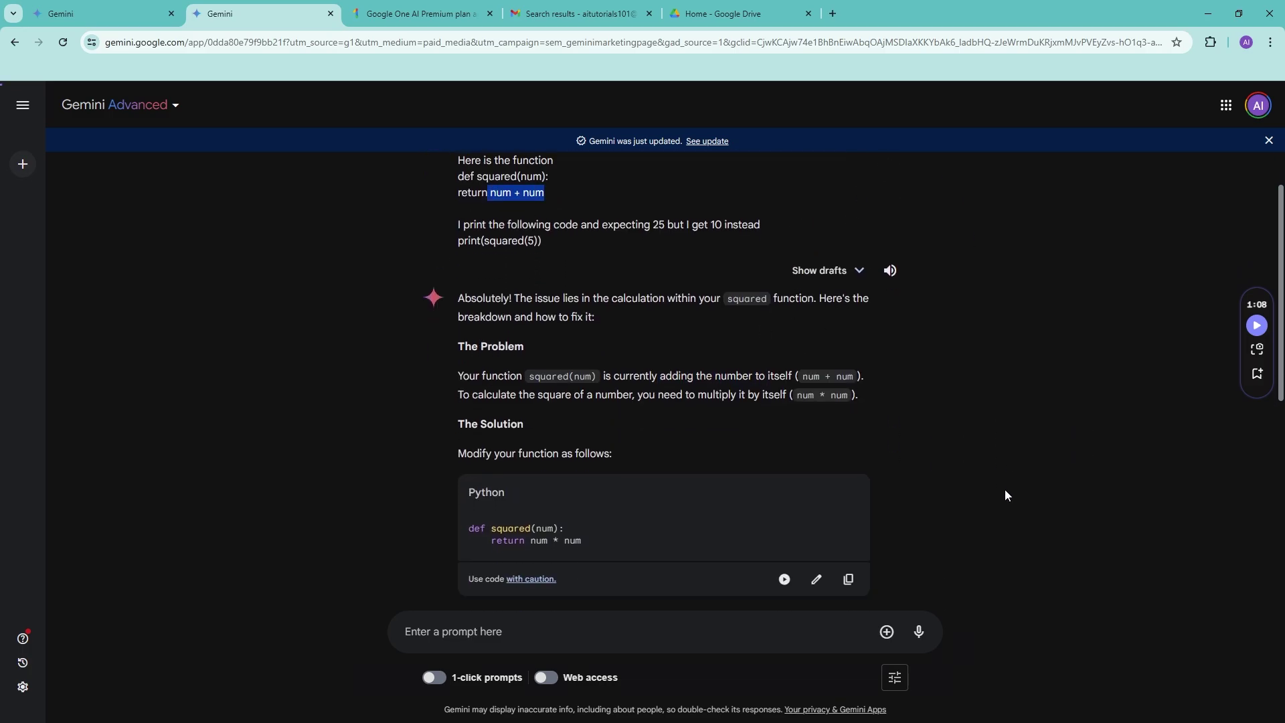
{"action": "scroll", "coordinate": [1010, 476], "scroll_direction": "down", "scroll_amount": 5}
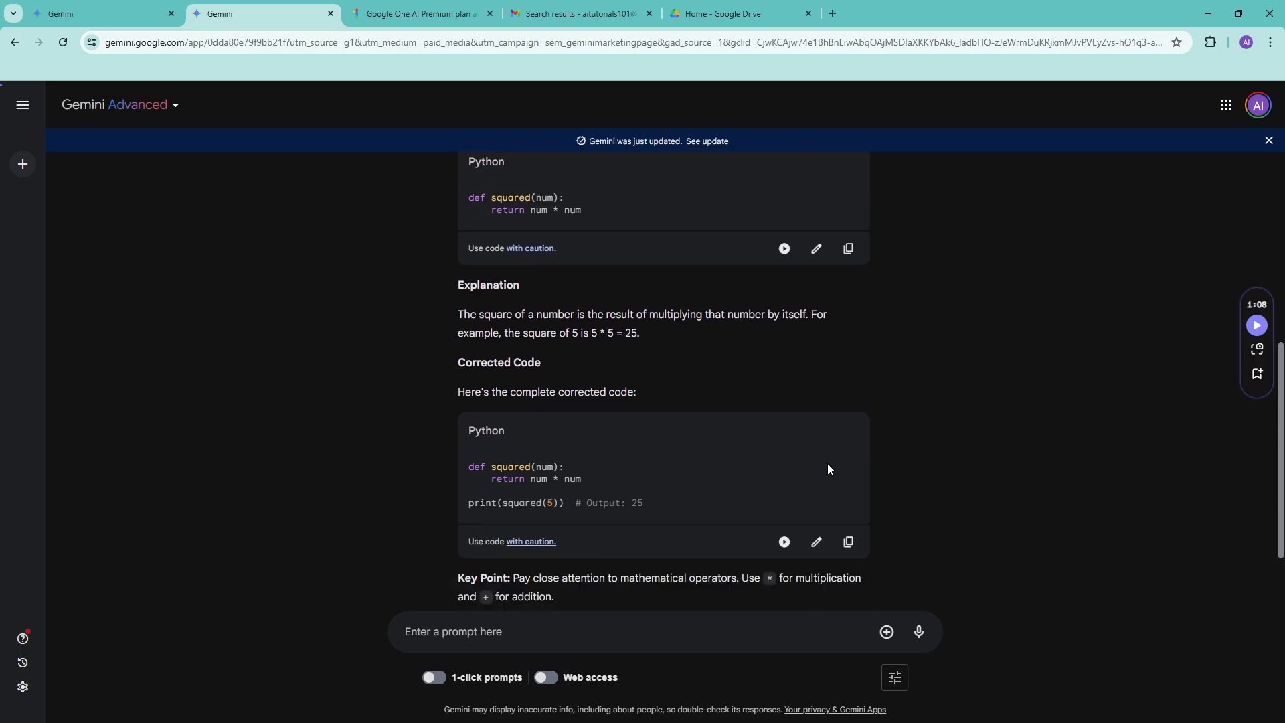
{"action": "scroll", "coordinate": [832, 460], "scroll_direction": "up", "scroll_amount": 3}
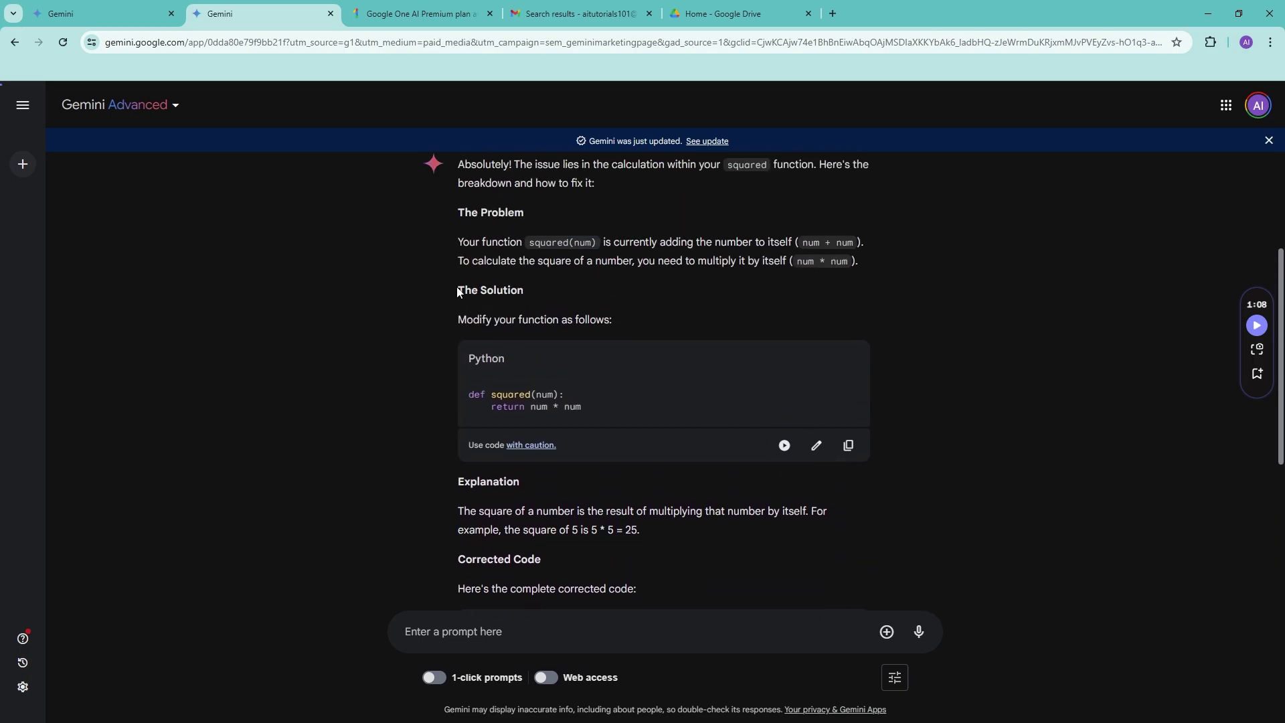
{"action": "scroll", "coordinate": [460, 217], "scroll_direction": "up", "scroll_amount": 1}
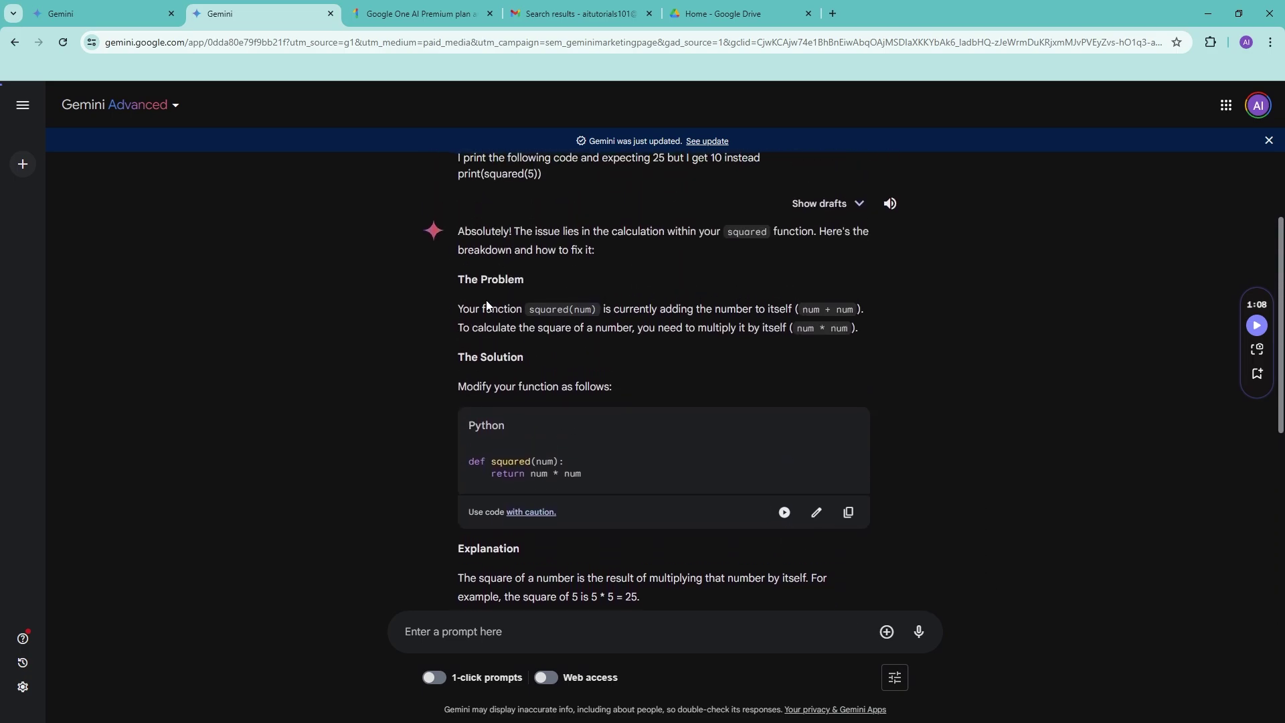
{"action": "scroll", "coordinate": [507, 321], "scroll_direction": "down", "scroll_amount": 1}
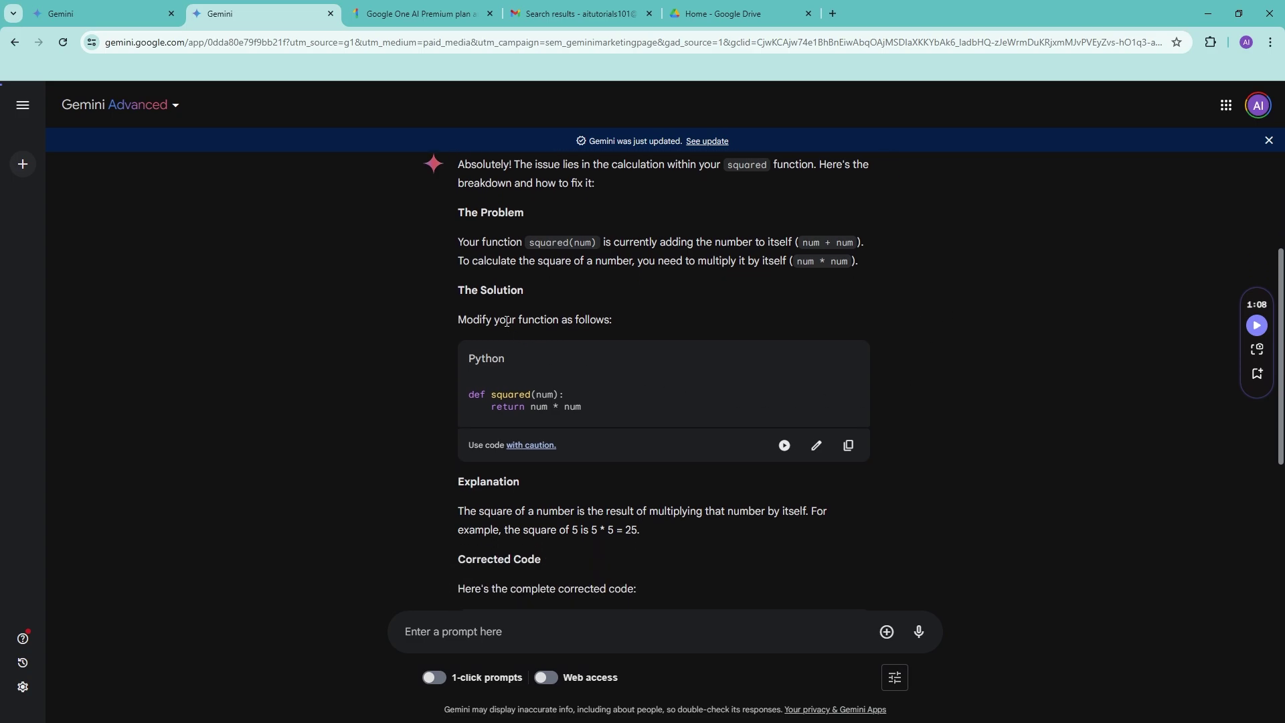
{"action": "scroll", "coordinate": [888, 451], "scroll_direction": "down", "scroll_amount": 2}
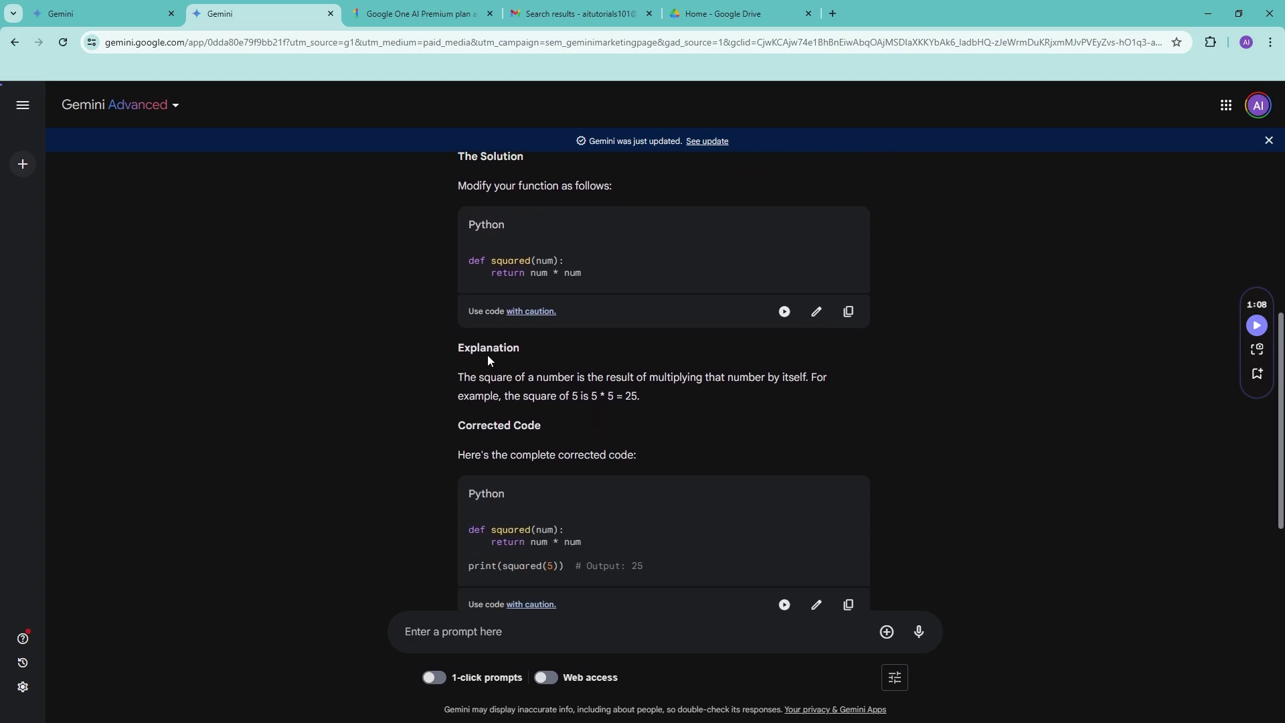
{"action": "scroll", "coordinate": [470, 360], "scroll_direction": "down", "scroll_amount": 3}
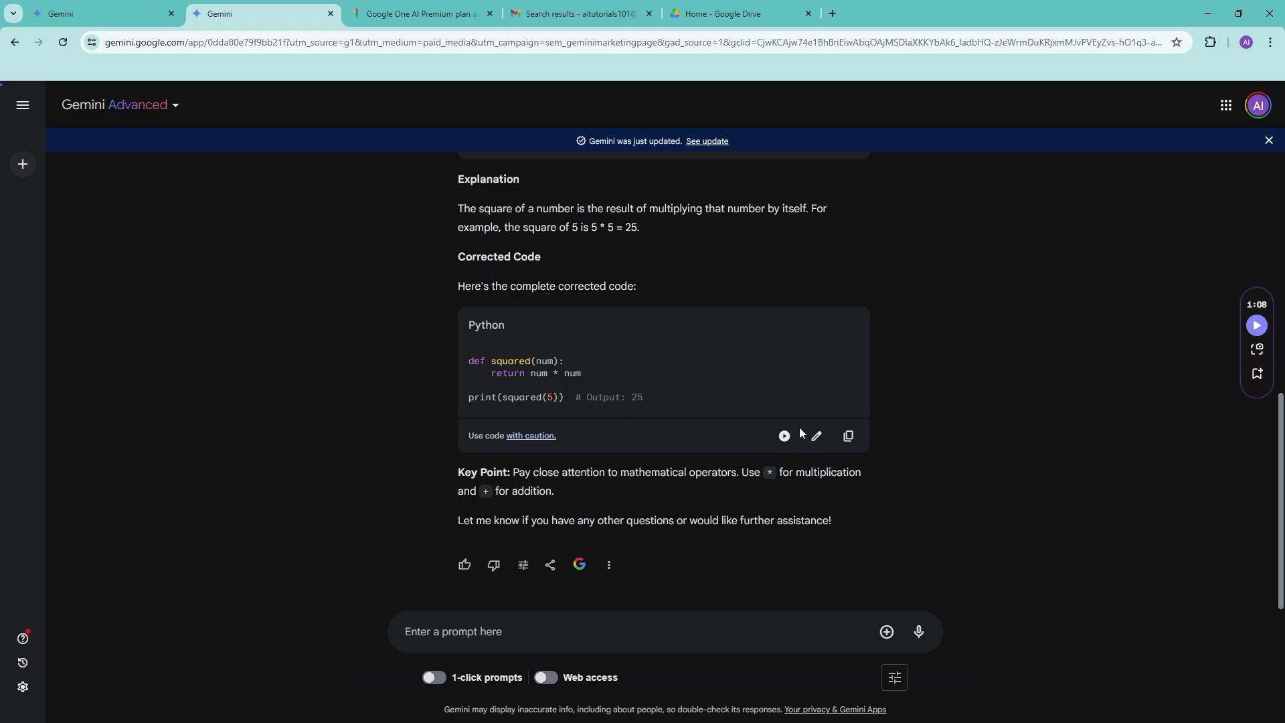
{"action": "scroll", "coordinate": [811, 522], "scroll_direction": "up", "scroll_amount": 7}
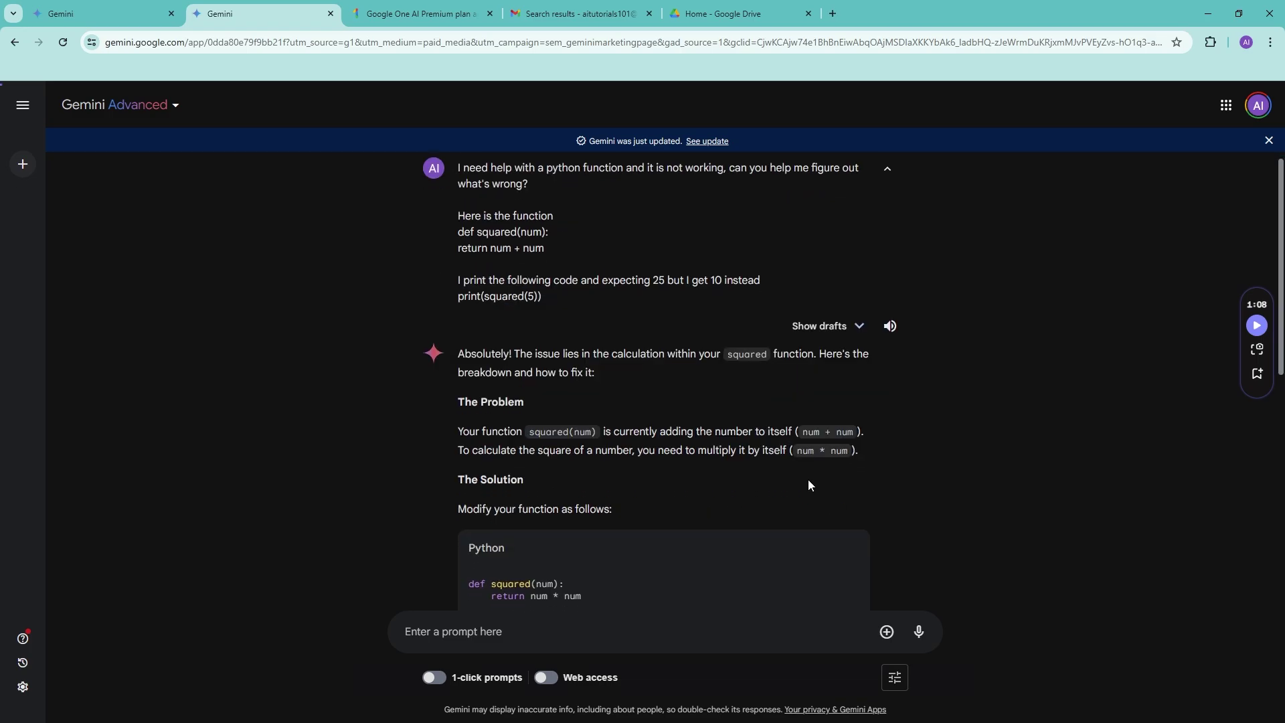
{"action": "scroll", "coordinate": [803, 481], "scroll_direction": "down", "scroll_amount": 2}
{"action": "scroll", "coordinate": [716, 467], "scroll_direction": "up", "scroll_amount": 2}
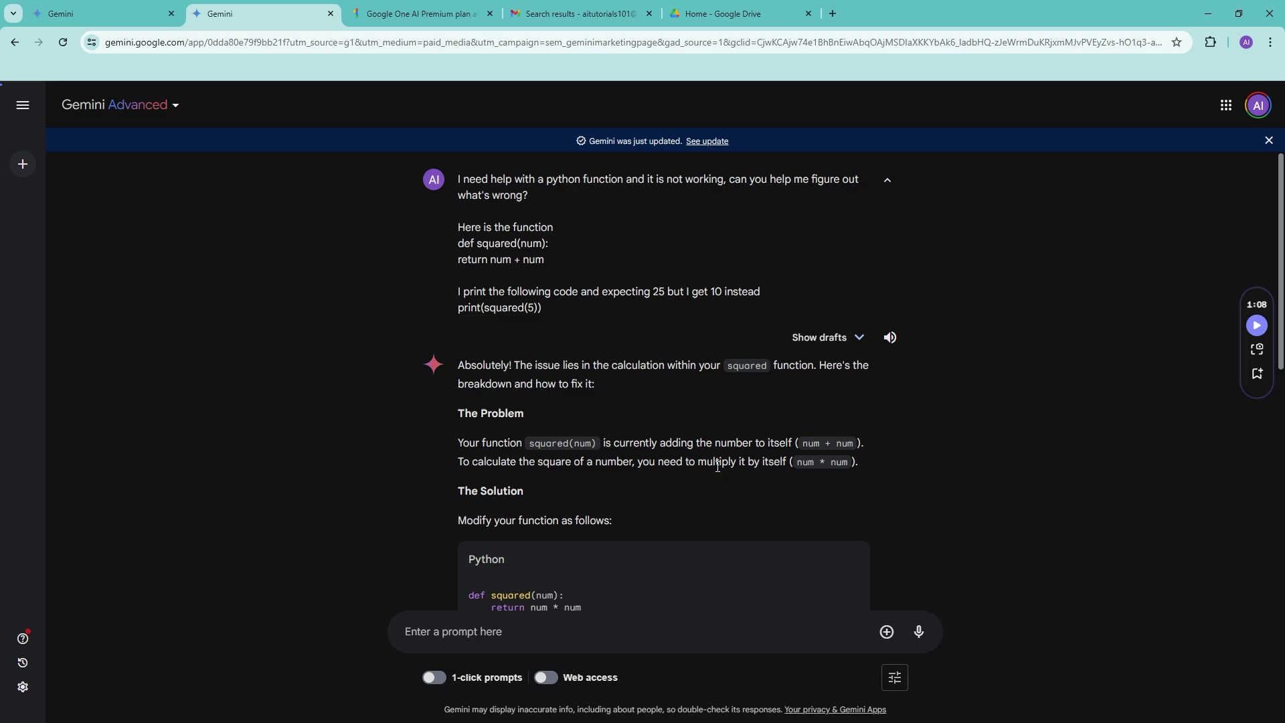
{"action": "scroll", "coordinate": [689, 460], "scroll_direction": "down", "scroll_amount": 2}
{"action": "scroll", "coordinate": [673, 459], "scroll_direction": "up", "scroll_amount": 2}
{"action": "scroll", "coordinate": [837, 401], "scroll_direction": "down", "scroll_amount": 8}
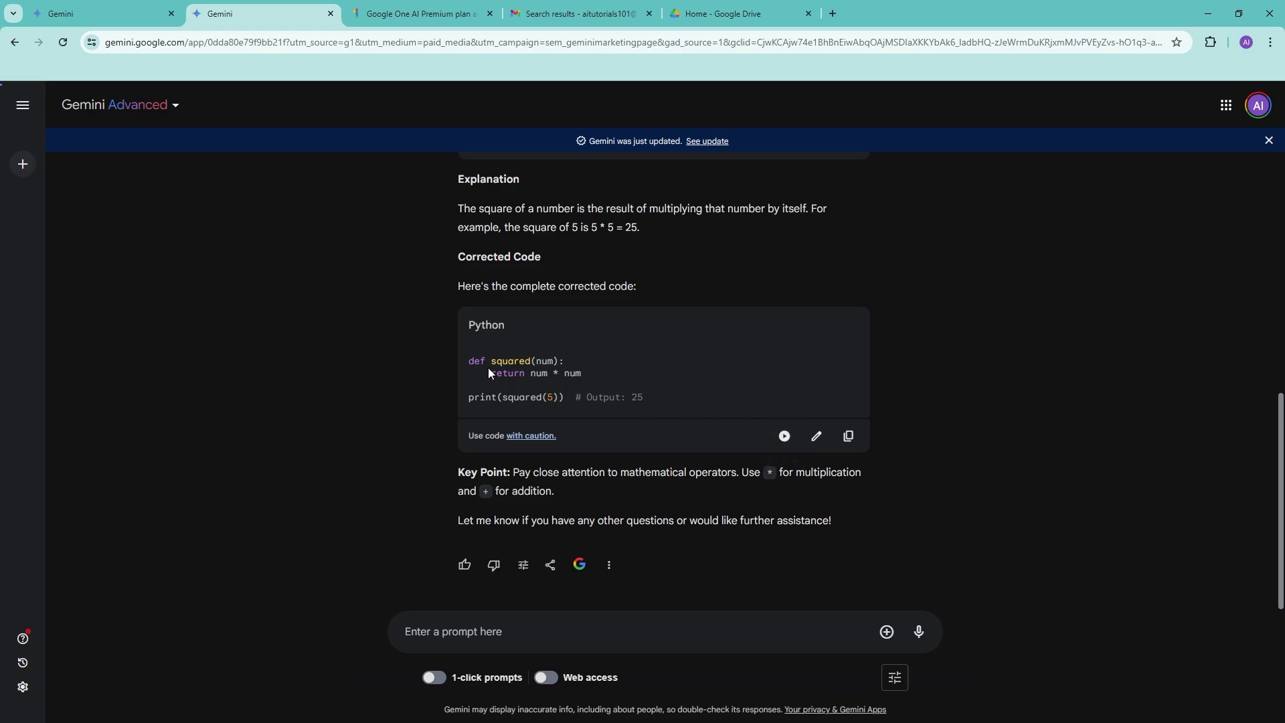
Step: Run Gemini's corrected squared code to check its output
{"action": "scroll", "coordinate": [764, 392], "scroll_direction": "up", "scroll_amount": 7}
{"action": "scroll", "coordinate": [809, 380], "scroll_direction": "down", "scroll_amount": 4}
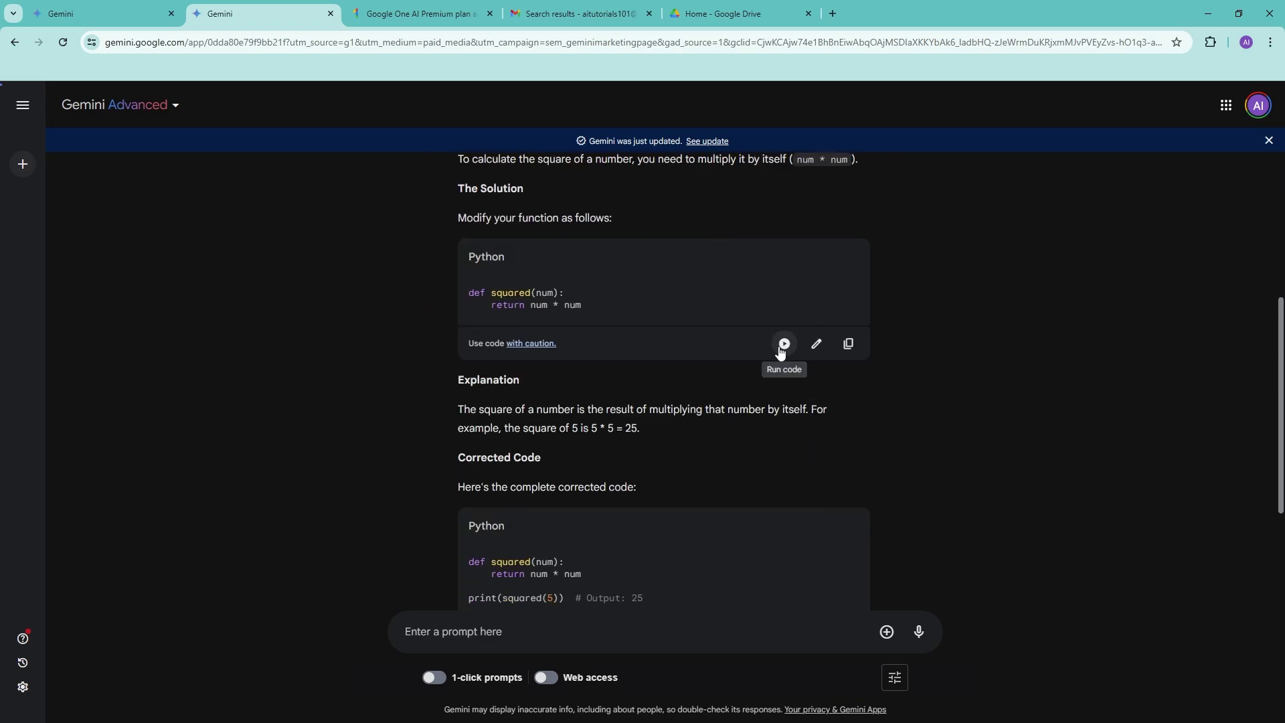
{"action": "scroll", "coordinate": [552, 359], "scroll_direction": "down", "scroll_amount": 3}
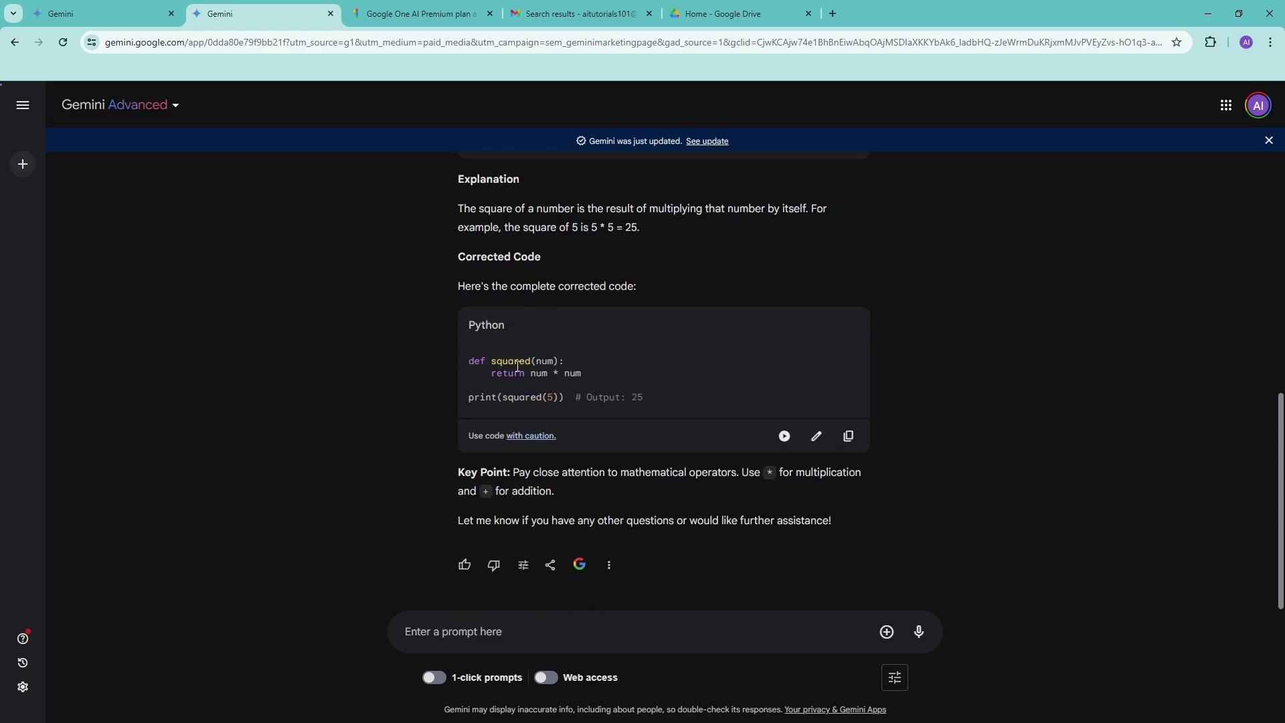
{"action": "left_click", "coordinate": [782, 439]}
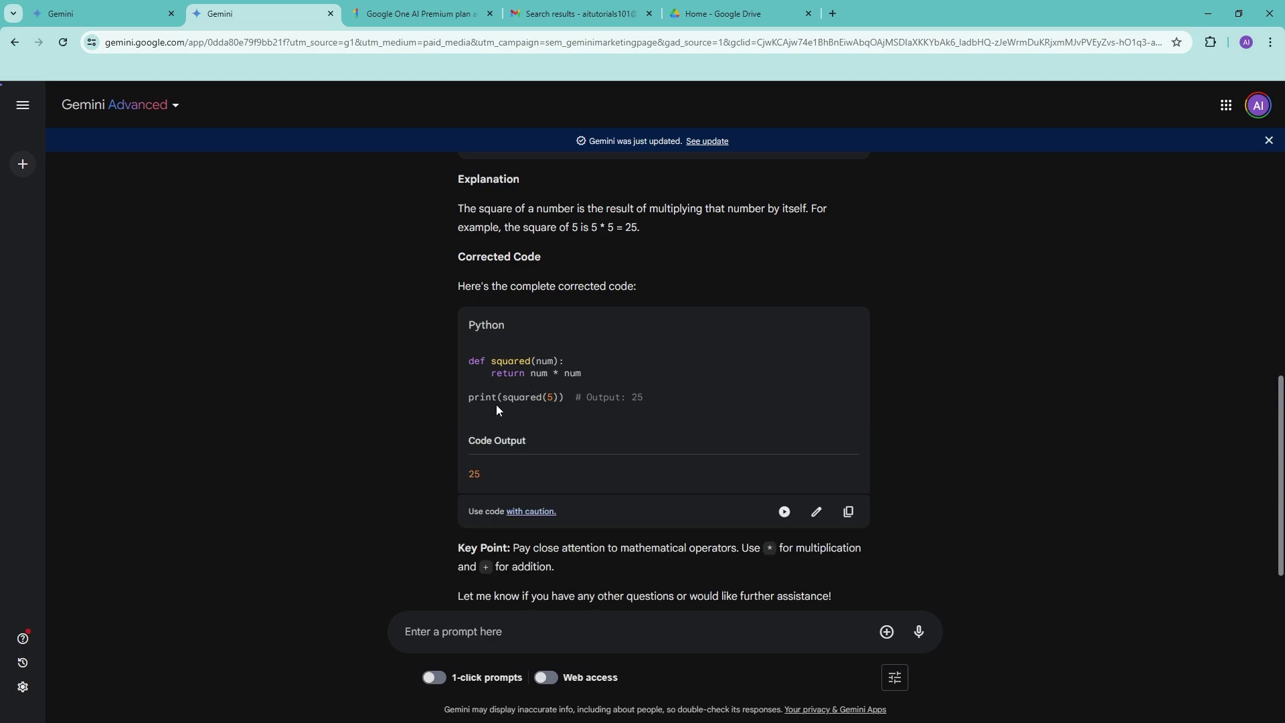
Step: Edit the code to add a 'for i in range(5): print(squared(i))' loop
{"action": "left_click", "coordinate": [818, 514]}
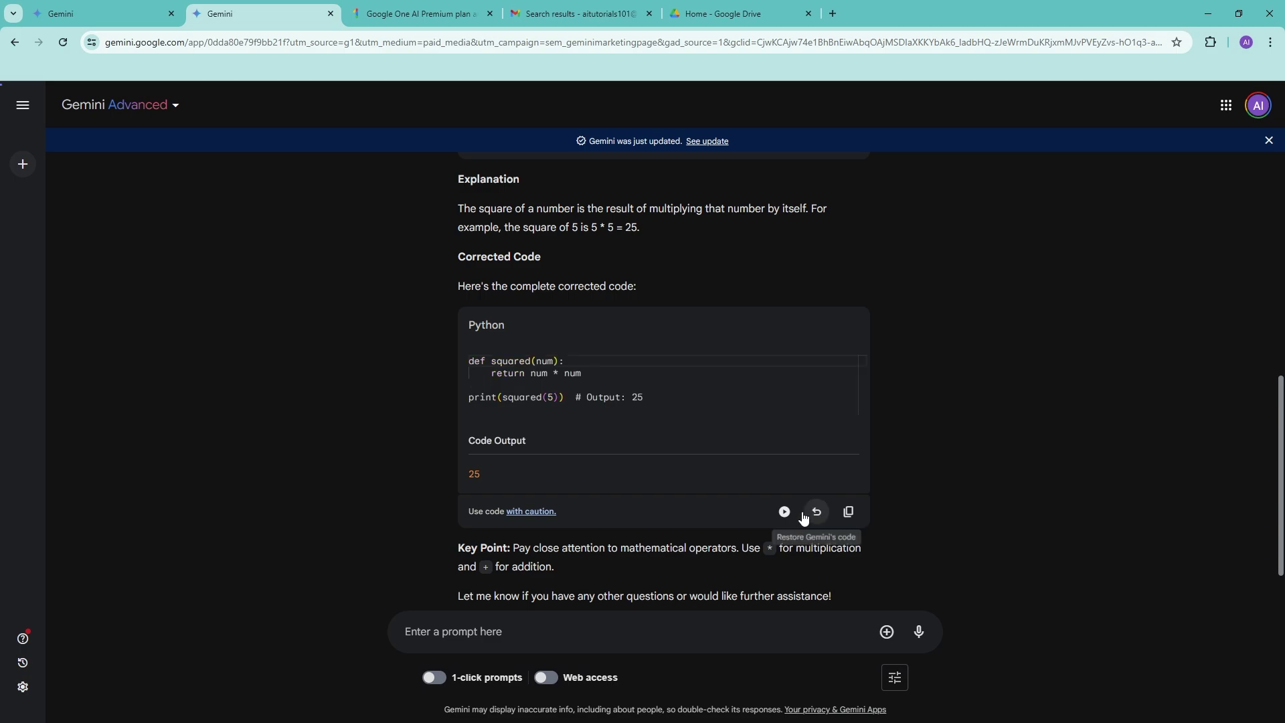
{"action": "double_click", "coordinate": [666, 397]}
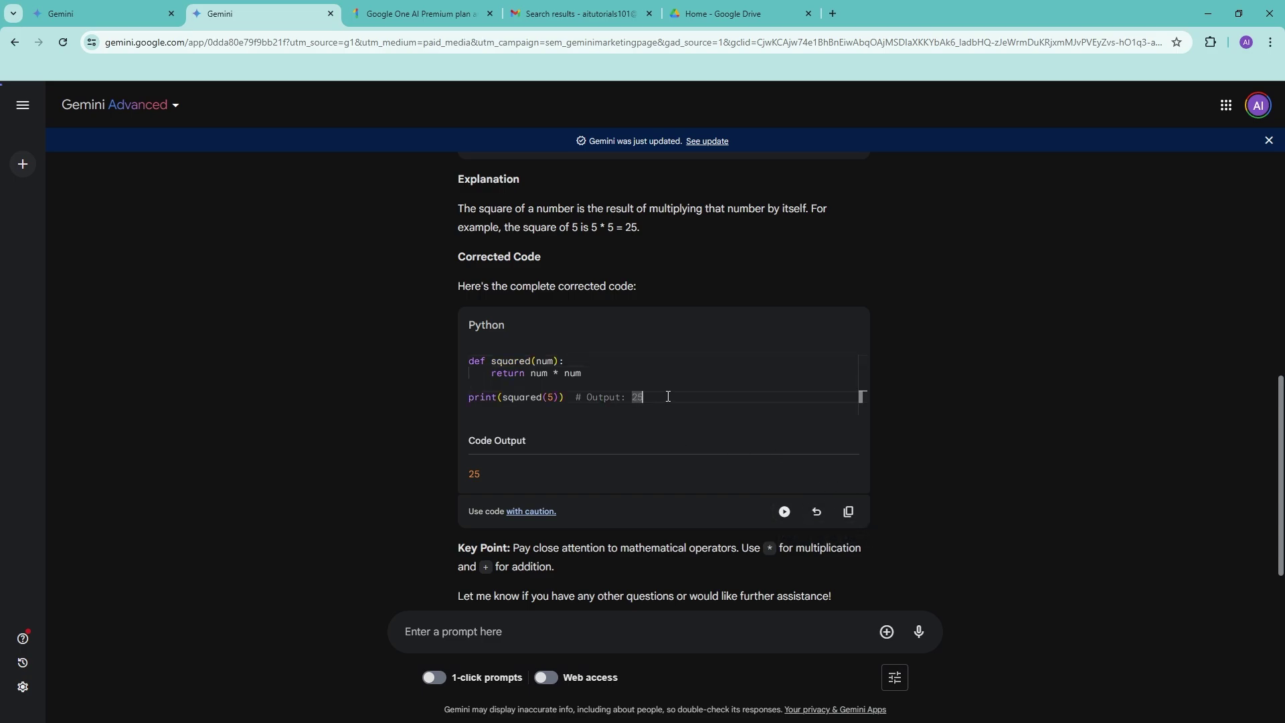
{"action": "left_click", "coordinate": [668, 397]}
{"action": "key", "text": "Return"}
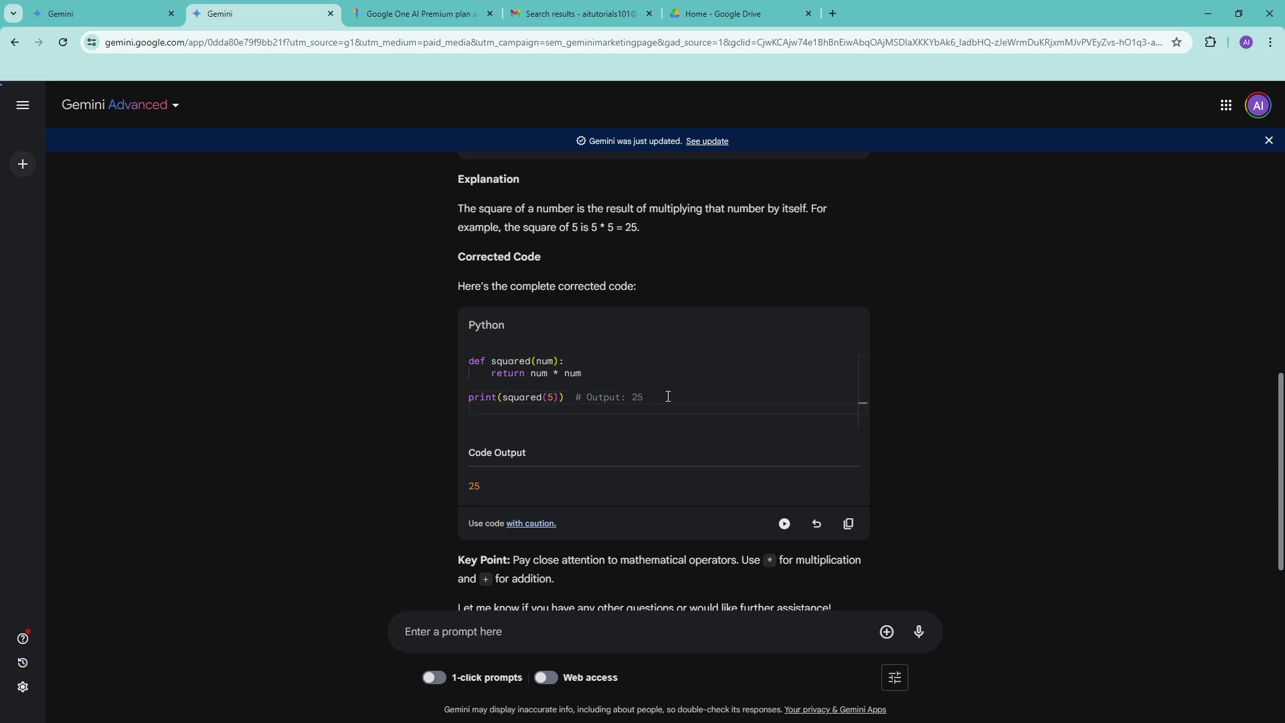
{"action": "type", "text": "print("}
{"action": "key", "text": "BackSpace"}
{"action": "key", "text": "BackSpace"}
{"action": "key", "text": "BackSpace"}
{"action": "key", "text": "BackSpace"}
{"action": "key", "text": "BackSpace"}
{"action": "key", "text": "BackSpace"}
{"action": "type", "text": "for i in range(5):"}
{"action": "key", "text": "Return"}
{"action": "type", "text": "print"}
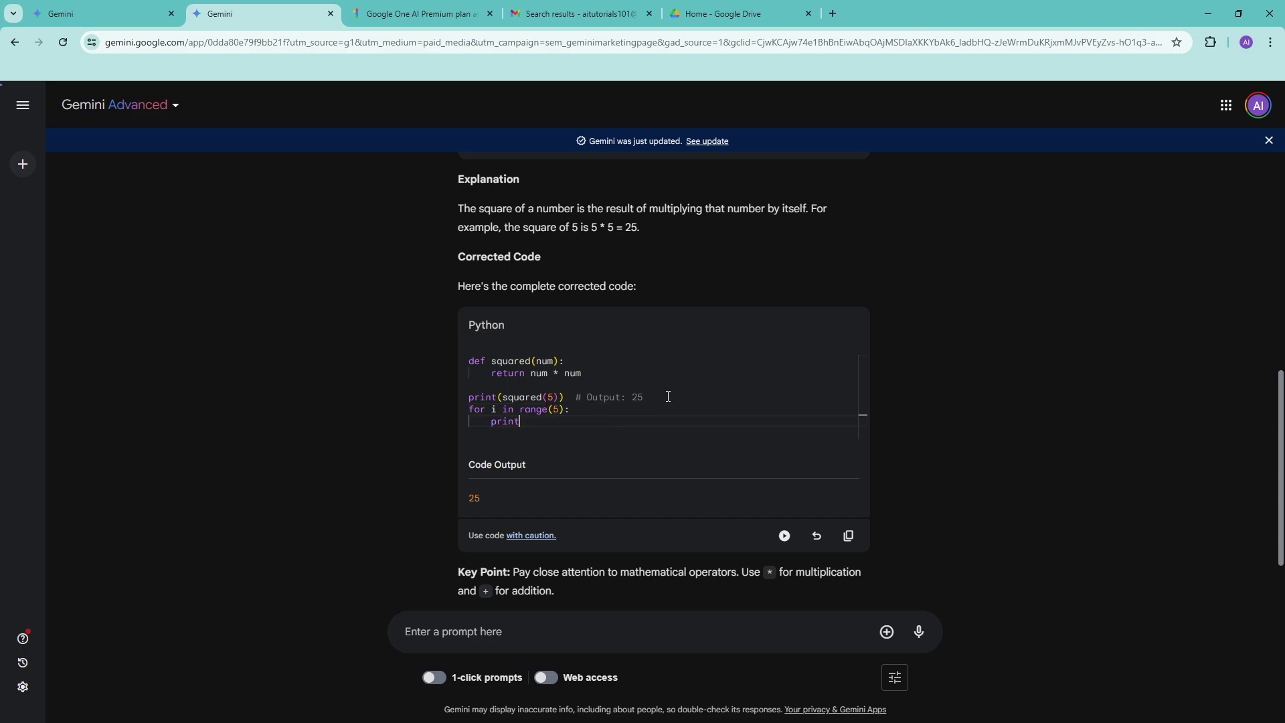
{"action": "type", "text": "*(sq"}
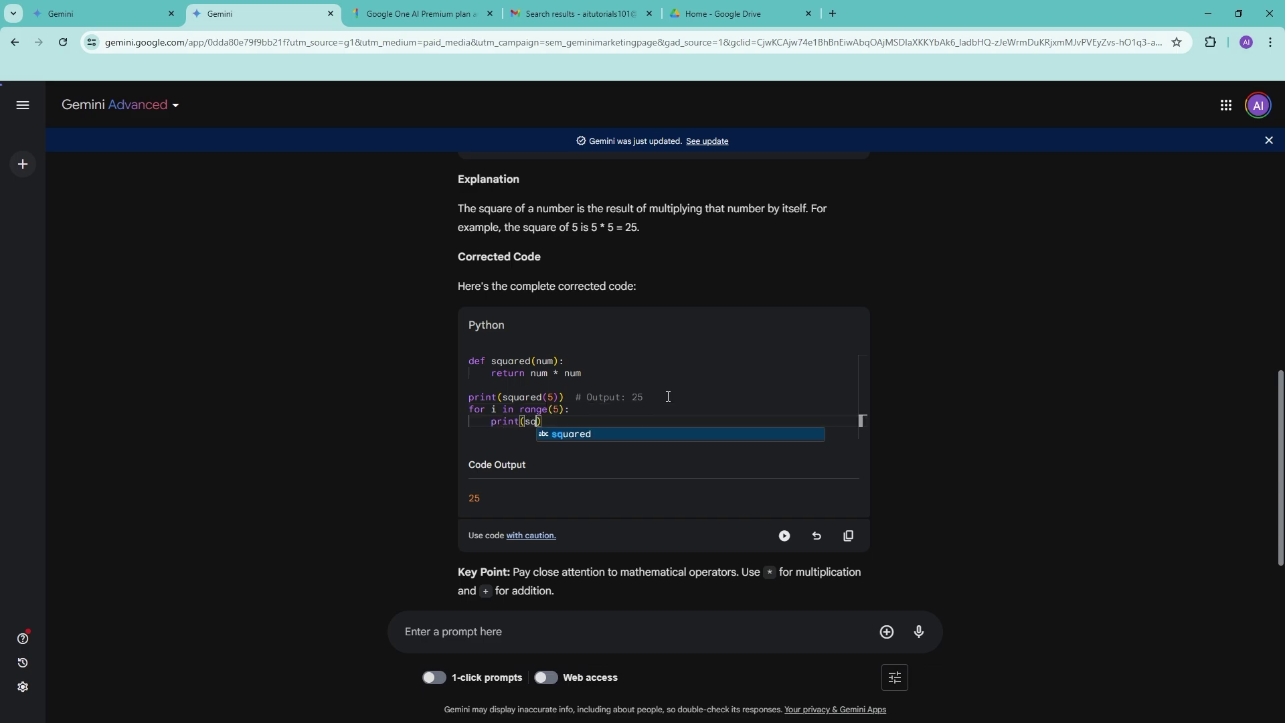
{"action": "type", "text": "uared"}
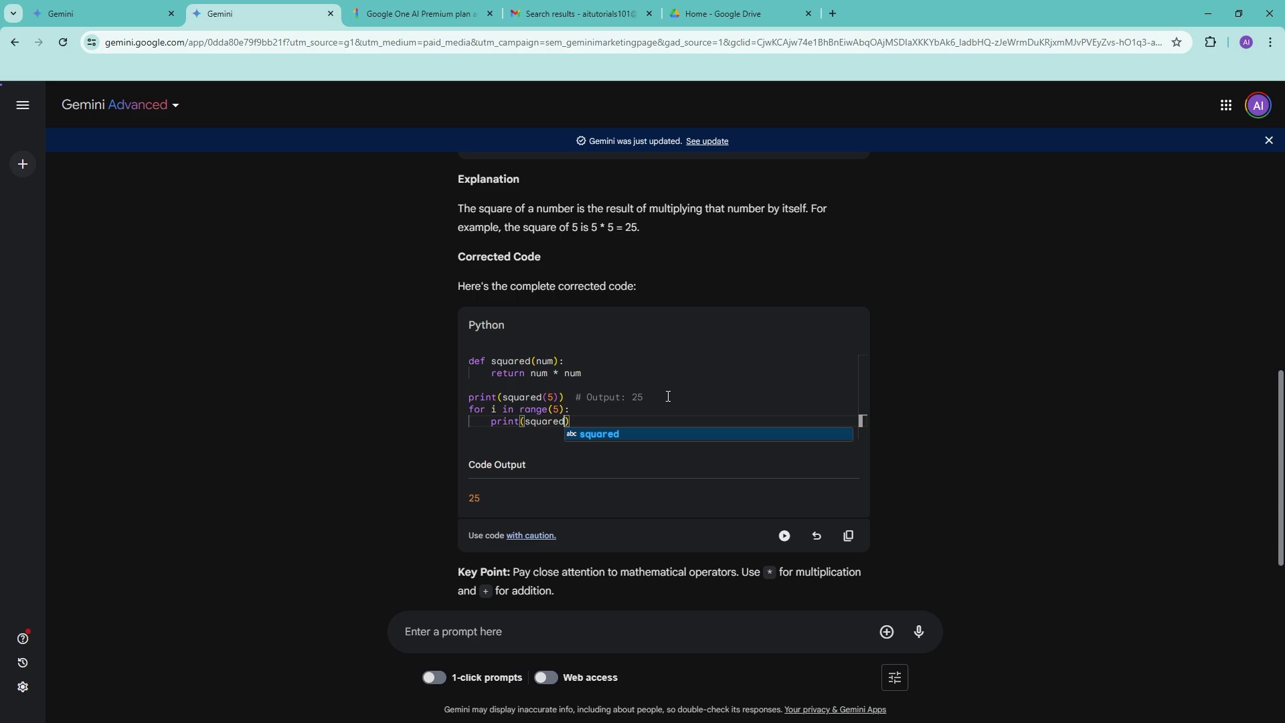
{"action": "type", "text": "(i"}
{"action": "key", "text": "Escape"}
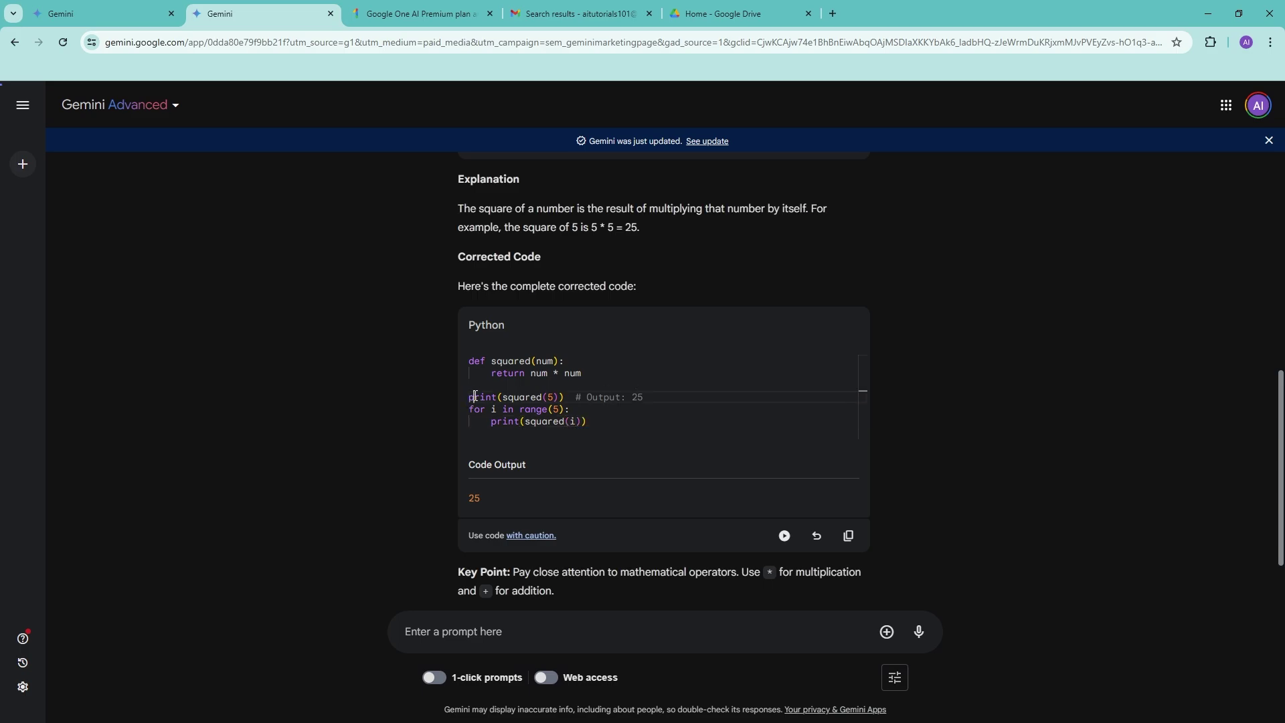
Step: Comment out the original print with # and rerun, getting 0, 1, 4, 9, 16
{"action": "left_click", "coordinate": [475, 396]}
{"action": "type", "text": "#"}
{"action": "left_click", "coordinate": [784, 536]}
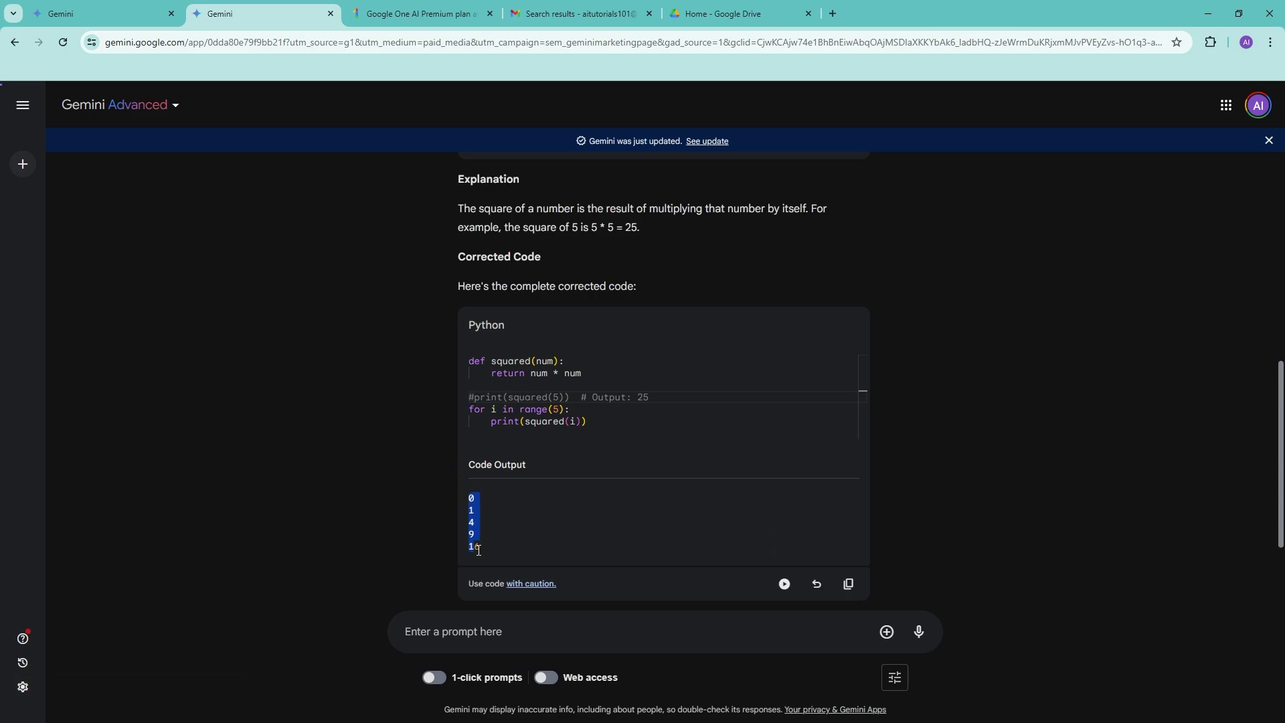
{"action": "left_click", "coordinate": [592, 540]}
Step: Attach the Lectures 1-3 PDF and ask 'Can you give me a summary of this?'
{"action": "scroll", "coordinate": [248, 424], "scroll_direction": "down", "scroll_amount": 2}
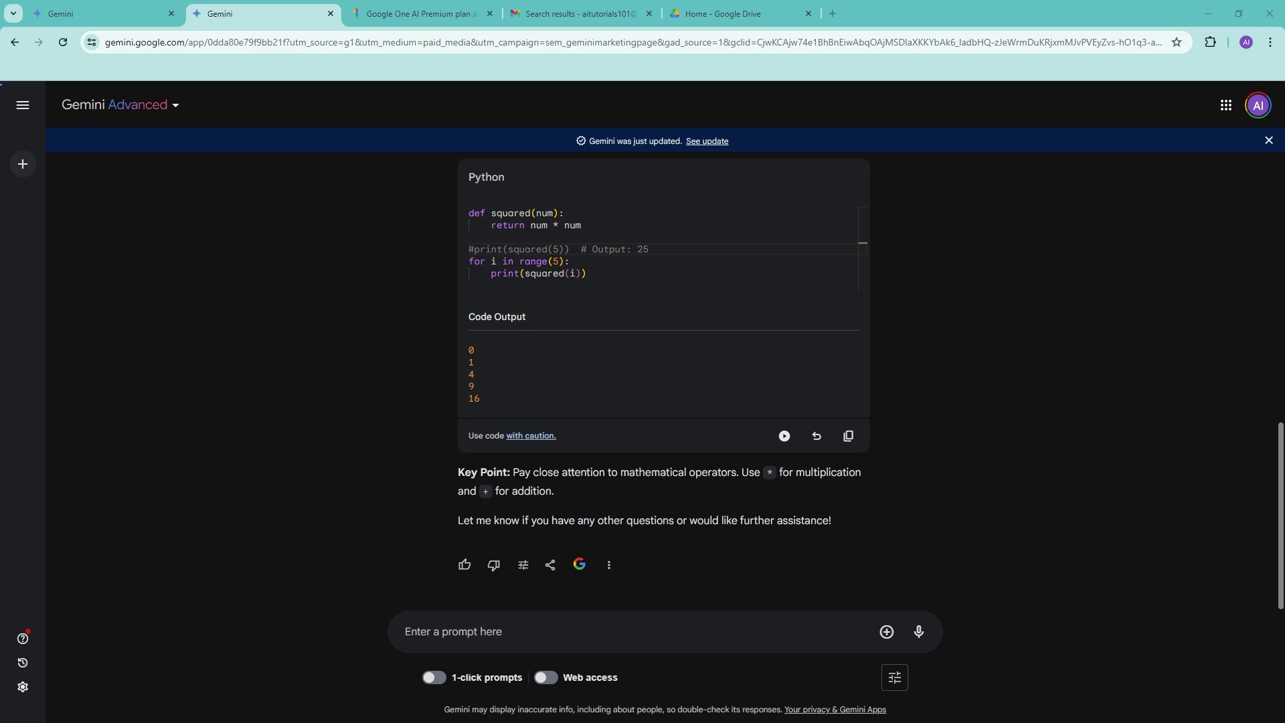
{"action": "left_click_drag", "start_coordinate": [100, 365], "coordinate": [596, 628]}
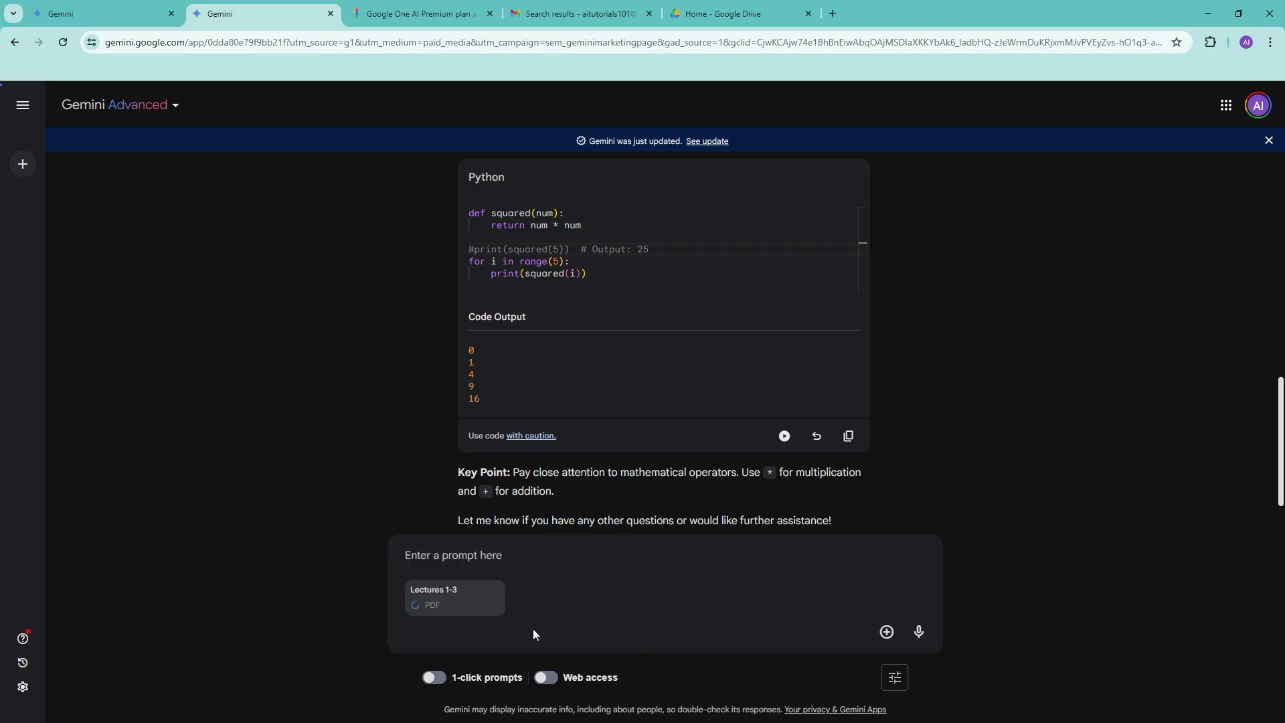
{"action": "left_click", "coordinate": [471, 550]}
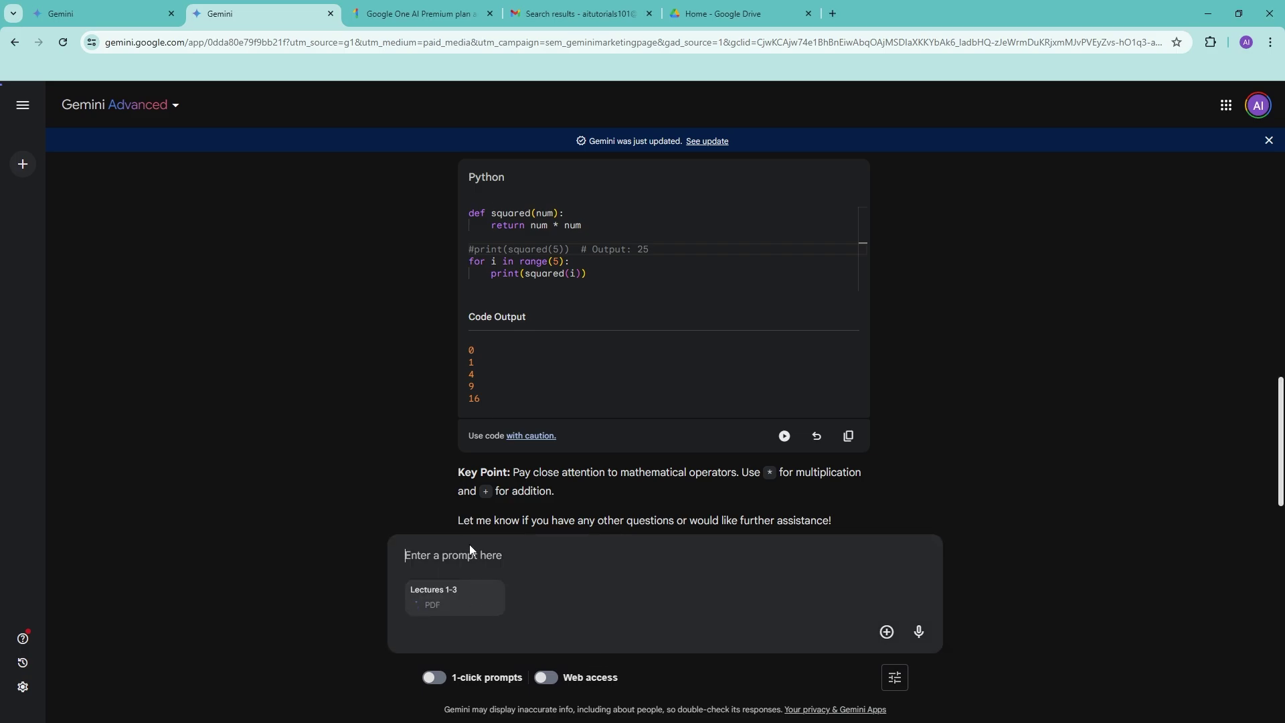
{"action": "type", "text": "Can yu"}
{"action": "key", "text": "BackSpace"}
{"action": "key", "text": "BackSpace"}
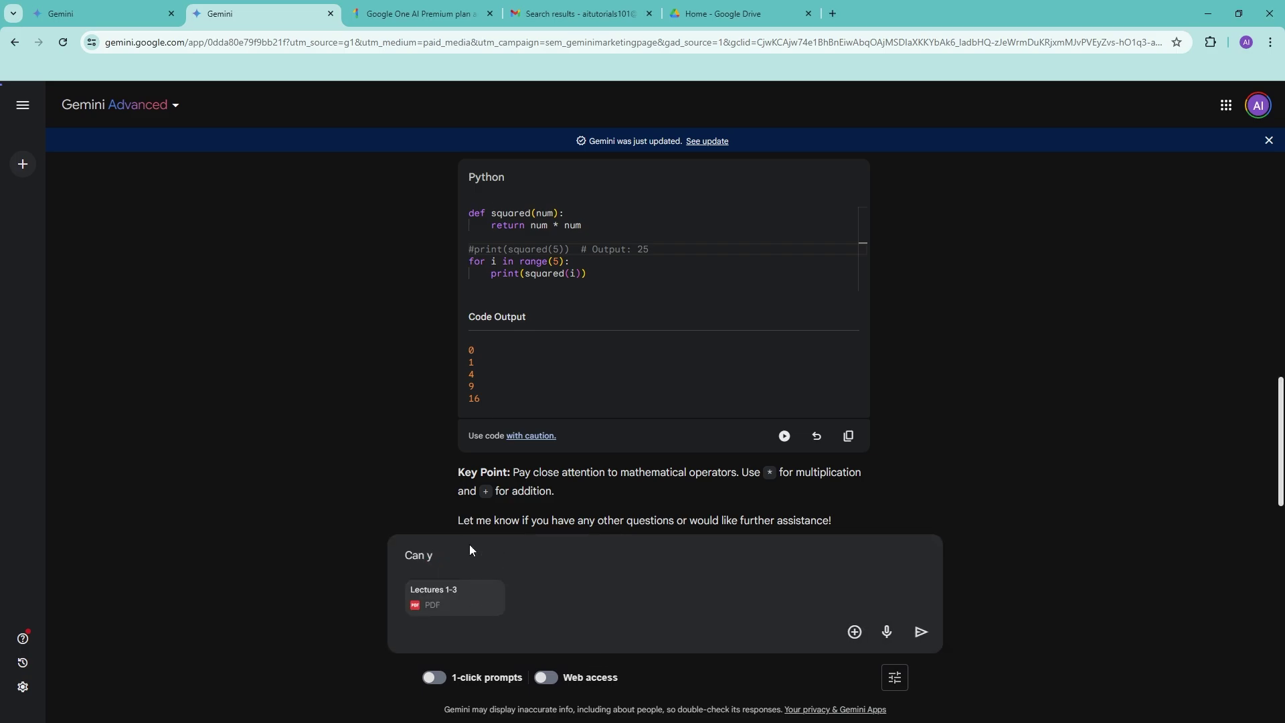
{"action": "type", "text": "ou give me a summary of this?"}
{"action": "key", "text": "Return"}
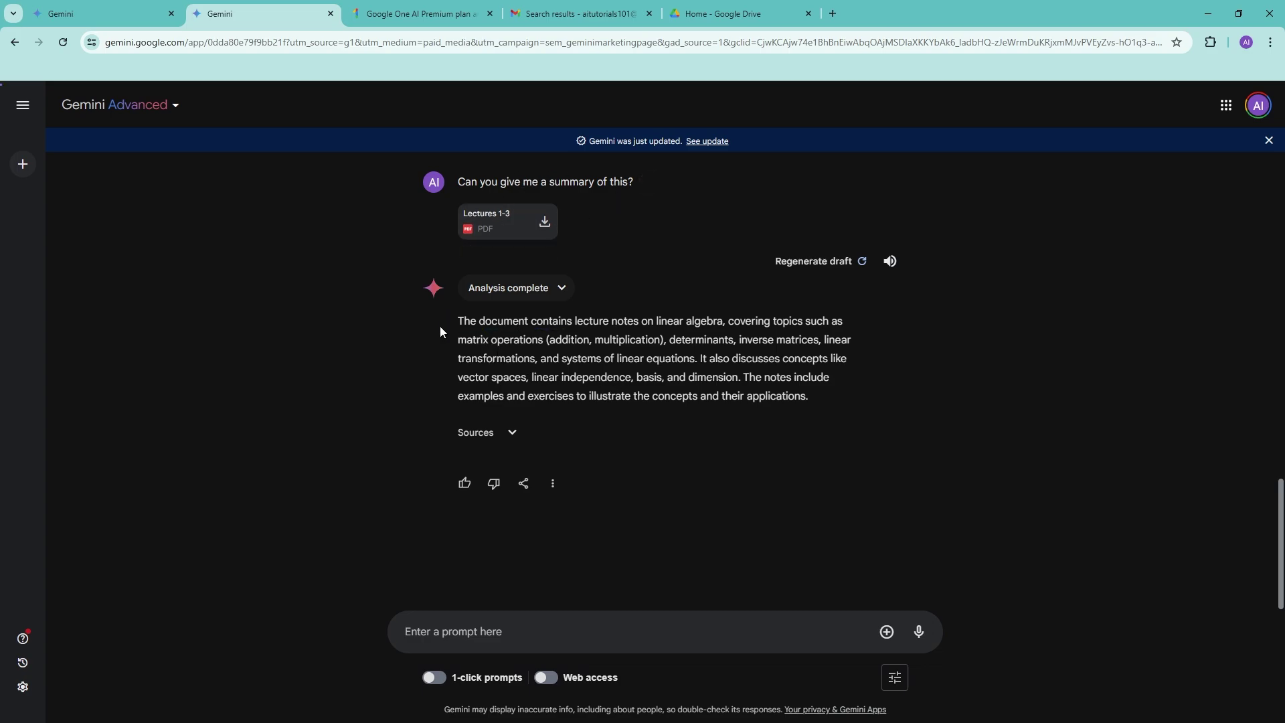
Step: Ask Gemini to show the lecture note's examples of calculating determinants in a matrix
{"action": "left_click_drag", "start_coordinate": [440, 330], "coordinate": [529, 324]}
{"action": "left_click", "coordinate": [655, 324]}
{"action": "type", "text": "Can you show the exc"}
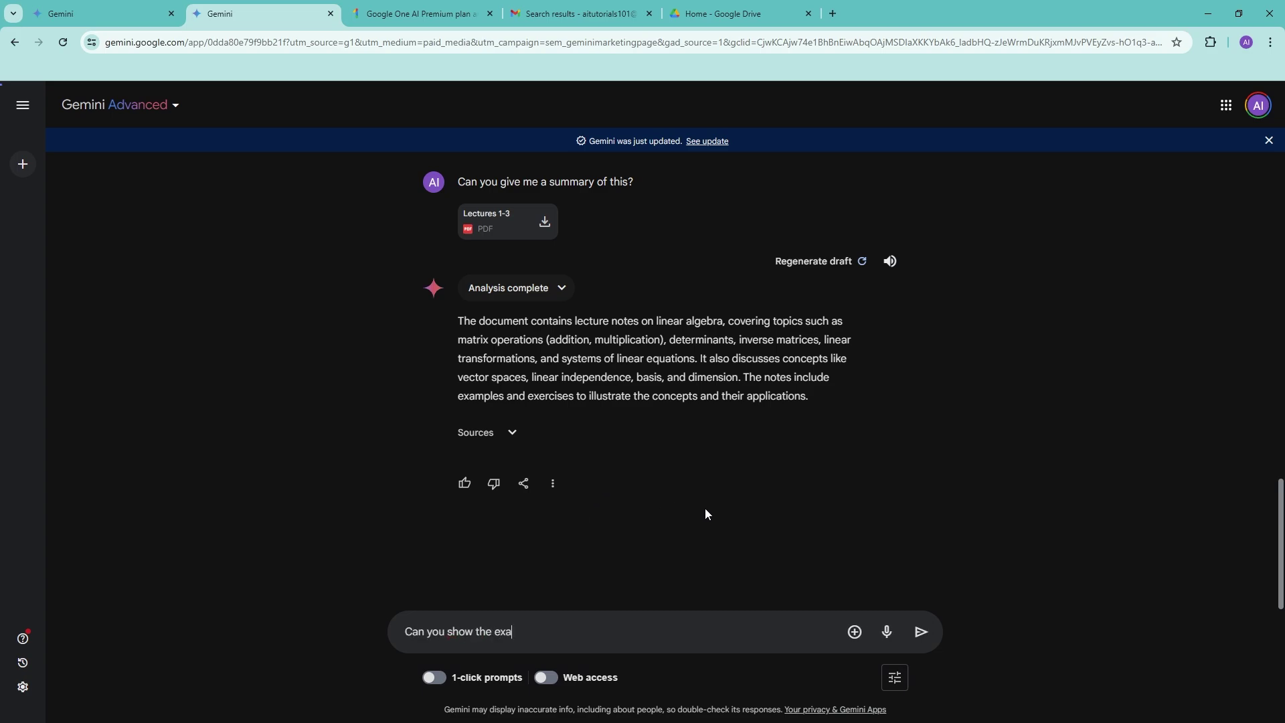
{"action": "type", "text": "nmmples of the"}
{"action": "key", "text": "BackSpace"}
{"action": "key", "text": "BackSpace"}
{"action": "key", "text": "BackSpace"}
{"action": "key", "text": "BackSpace"}
{"action": "type", "text": "calculating det"}
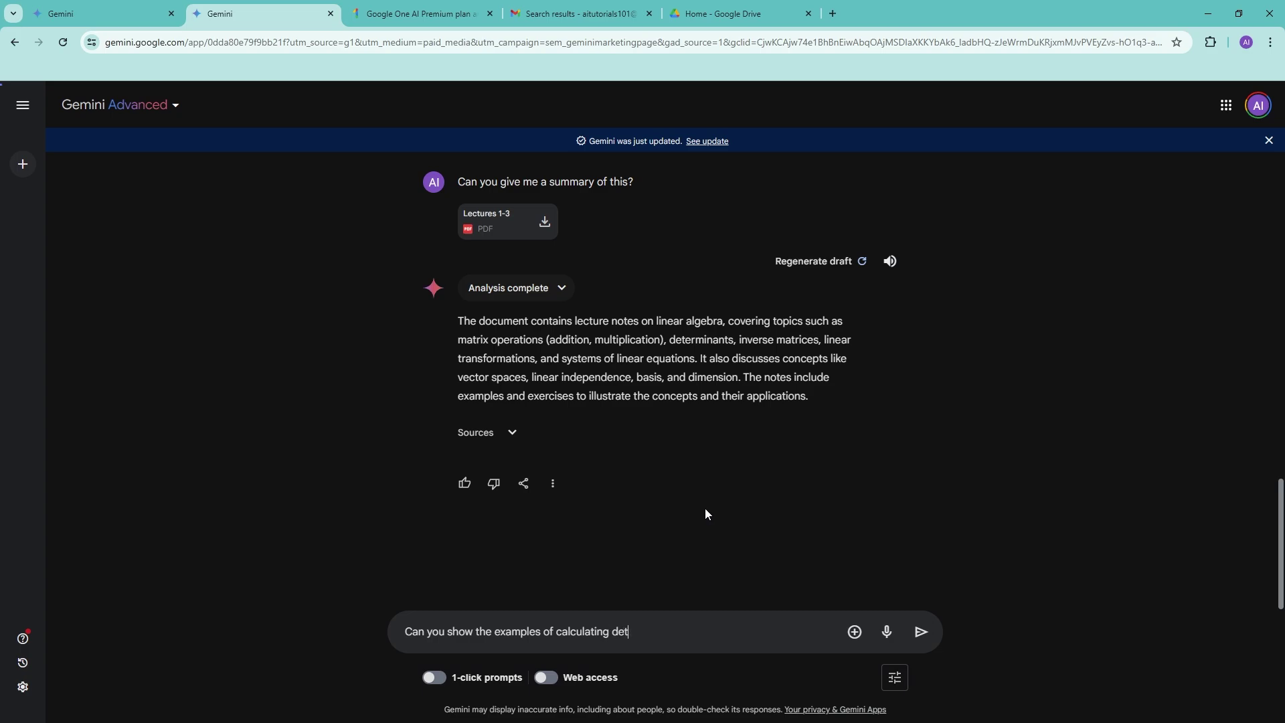
{"action": "type", "text": "erminants in a matrix?"}
{"action": "key", "text": "BackSpace"}
{"action": "type", "text": "from"}
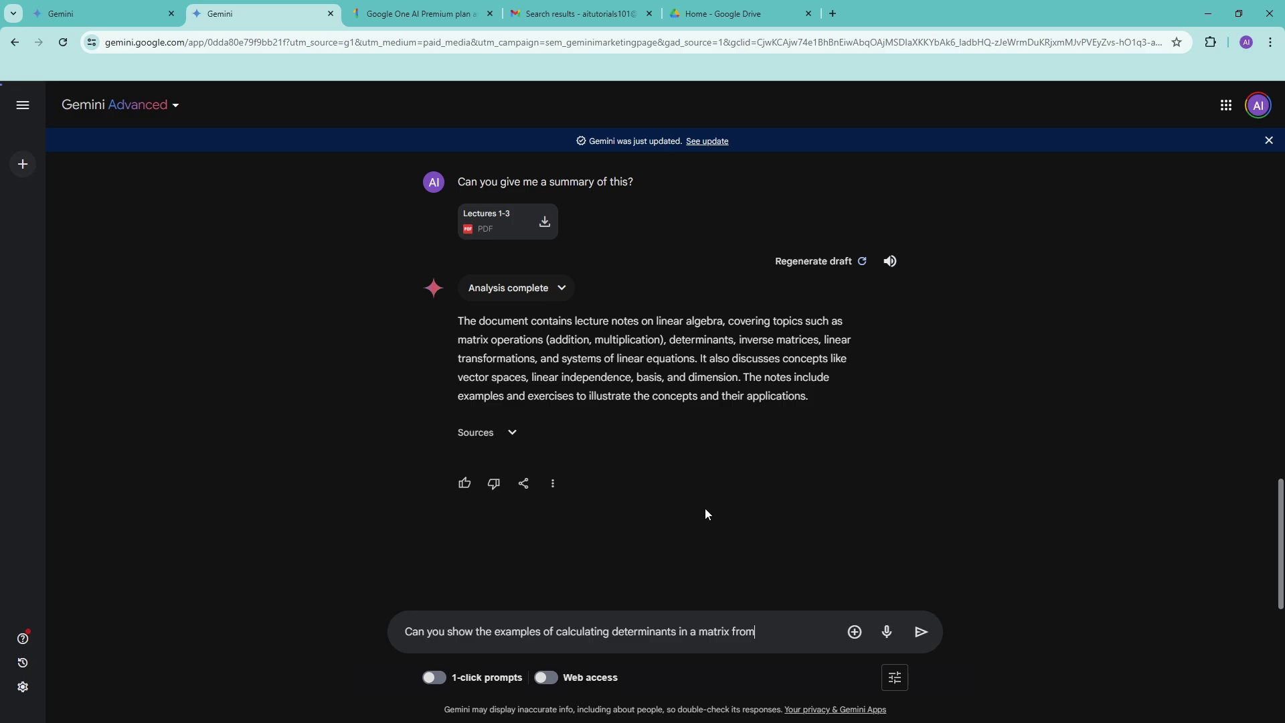
{"action": "type", "text": " the lecture note?"}
{"action": "key", "text": "Return"}
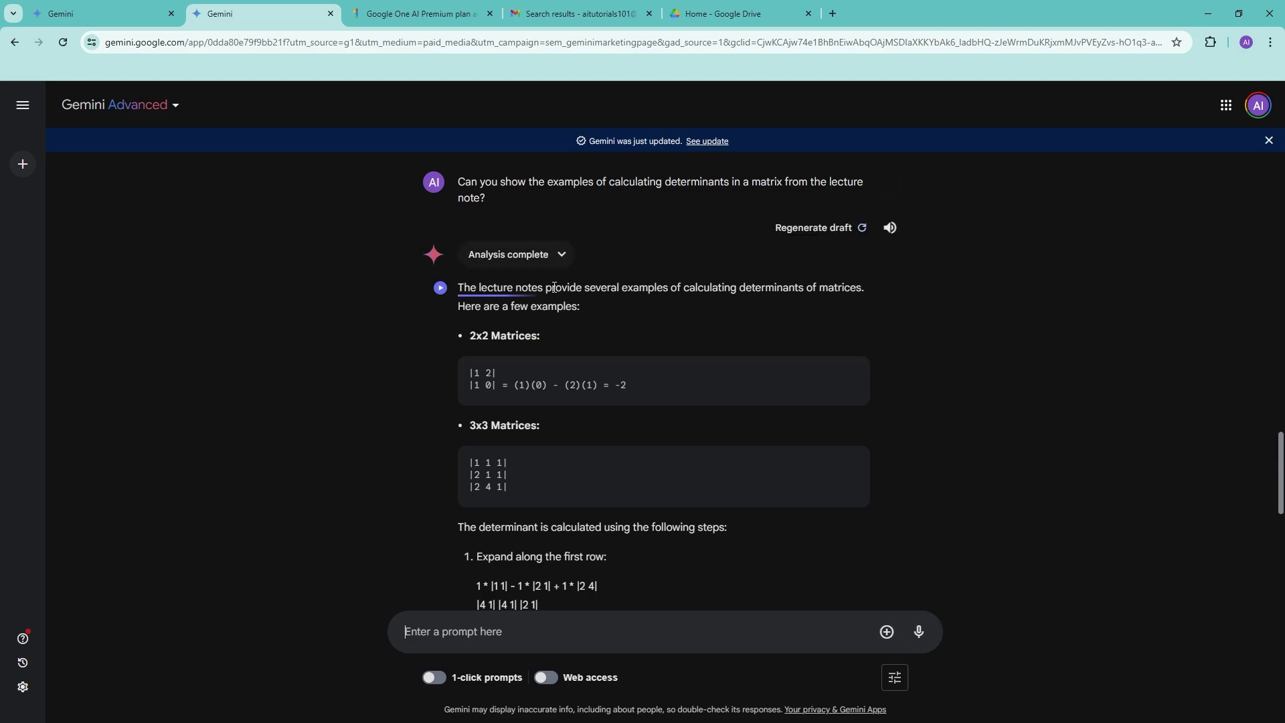
Step: Read through the reply's 2x2, 3x3 and row-reduction determinant examples
{"action": "scroll", "coordinate": [622, 331], "scroll_direction": "down", "scroll_amount": 1}
{"action": "scroll", "coordinate": [589, 328], "scroll_direction": "up", "scroll_amount": 1}
{"action": "scroll", "coordinate": [636, 423], "scroll_direction": "down", "scroll_amount": 2}
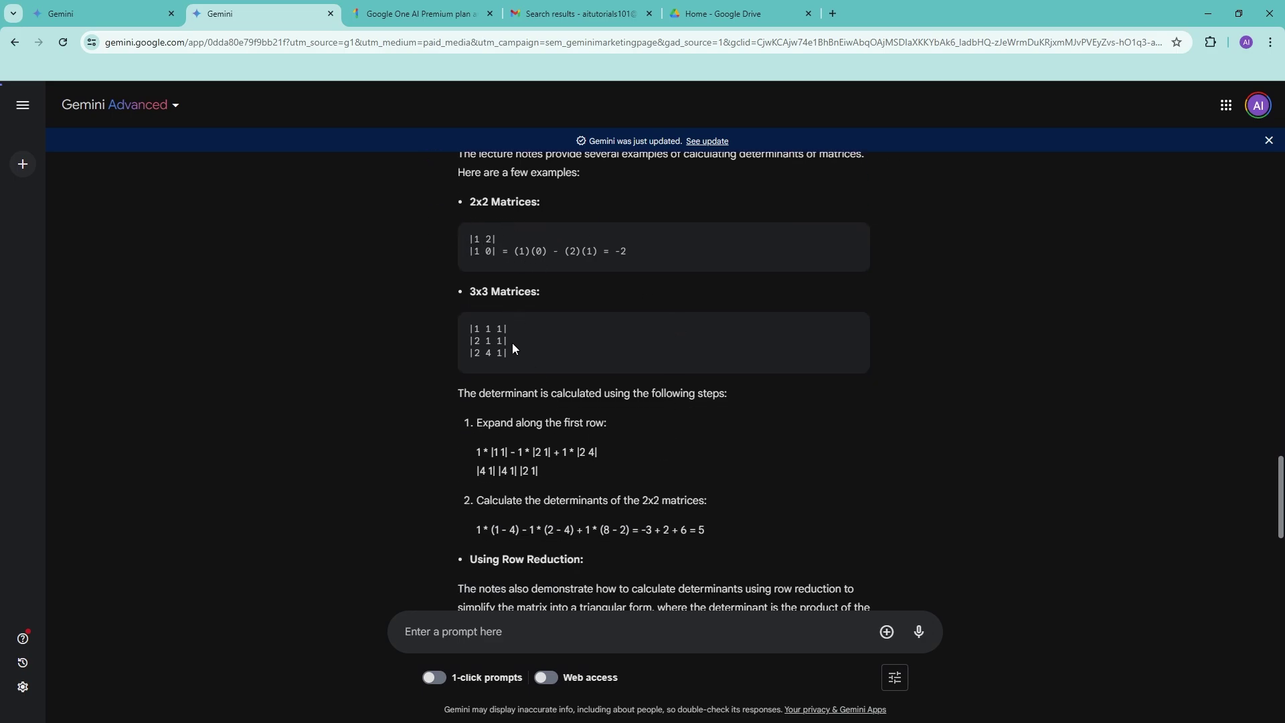
{"action": "scroll", "coordinate": [584, 347], "scroll_direction": "down", "scroll_amount": 3}
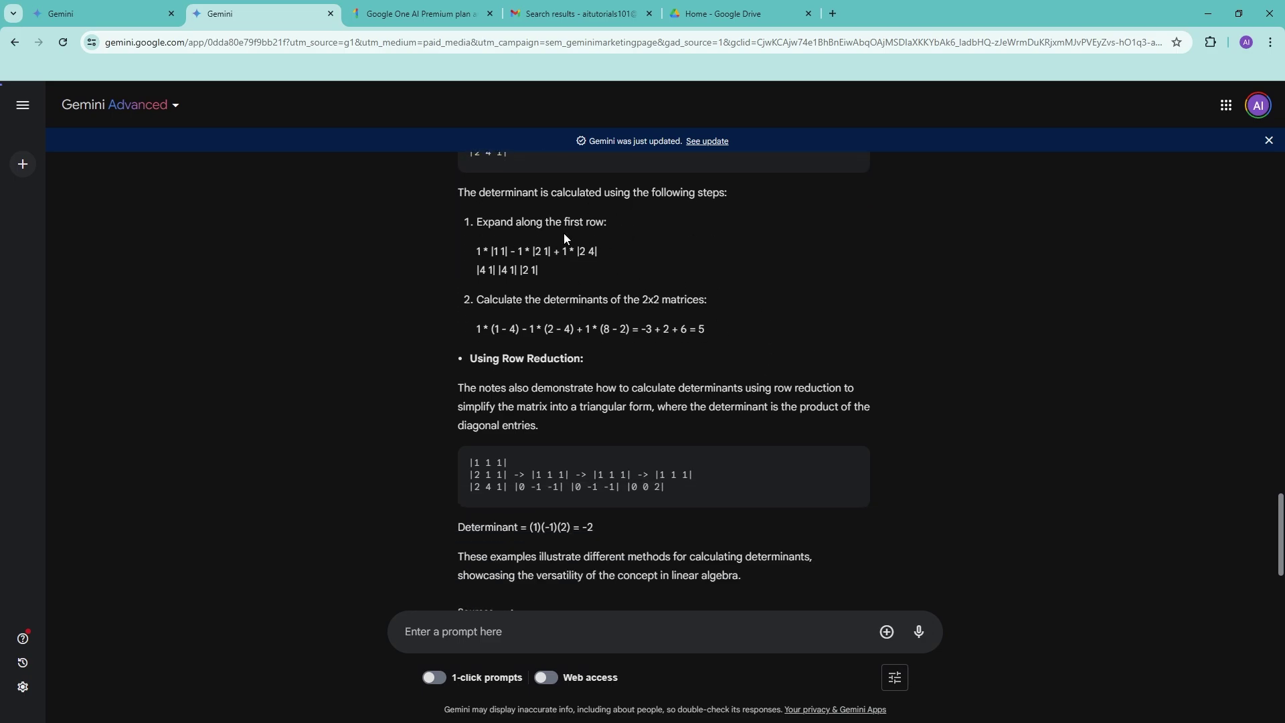
{"action": "scroll", "coordinate": [580, 365], "scroll_direction": "down", "scroll_amount": 3}
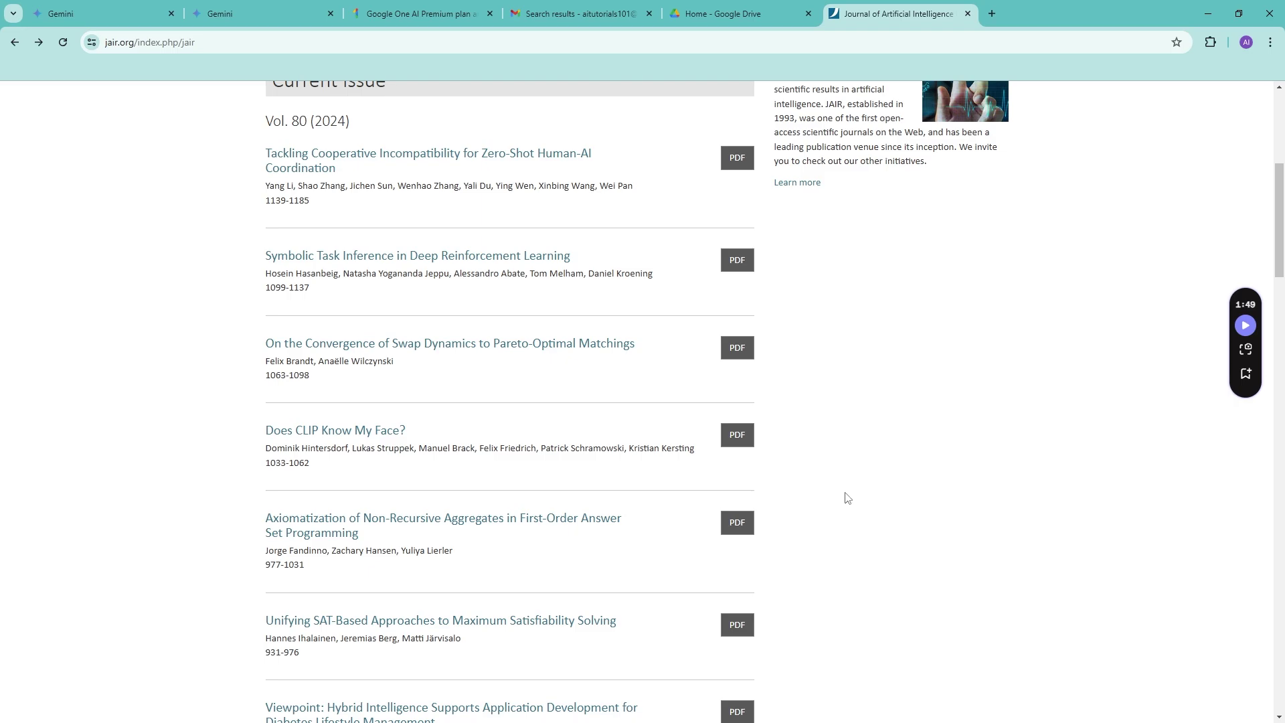
Step: Open the PDF of the JAIR paper 'Does CLIP Know My Face?'
{"action": "scroll", "coordinate": [930, 522], "scroll_direction": "up", "scroll_amount": 6}
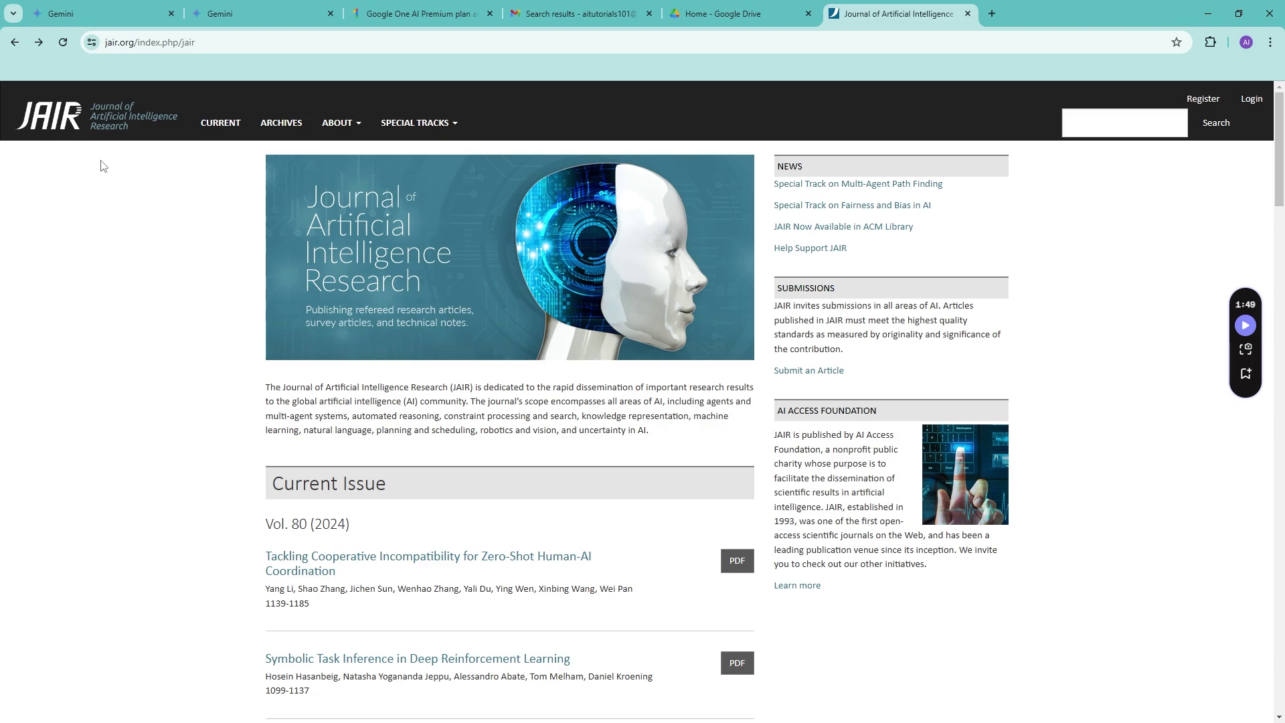
{"action": "scroll", "coordinate": [100, 408], "scroll_direction": "down", "scroll_amount": 5}
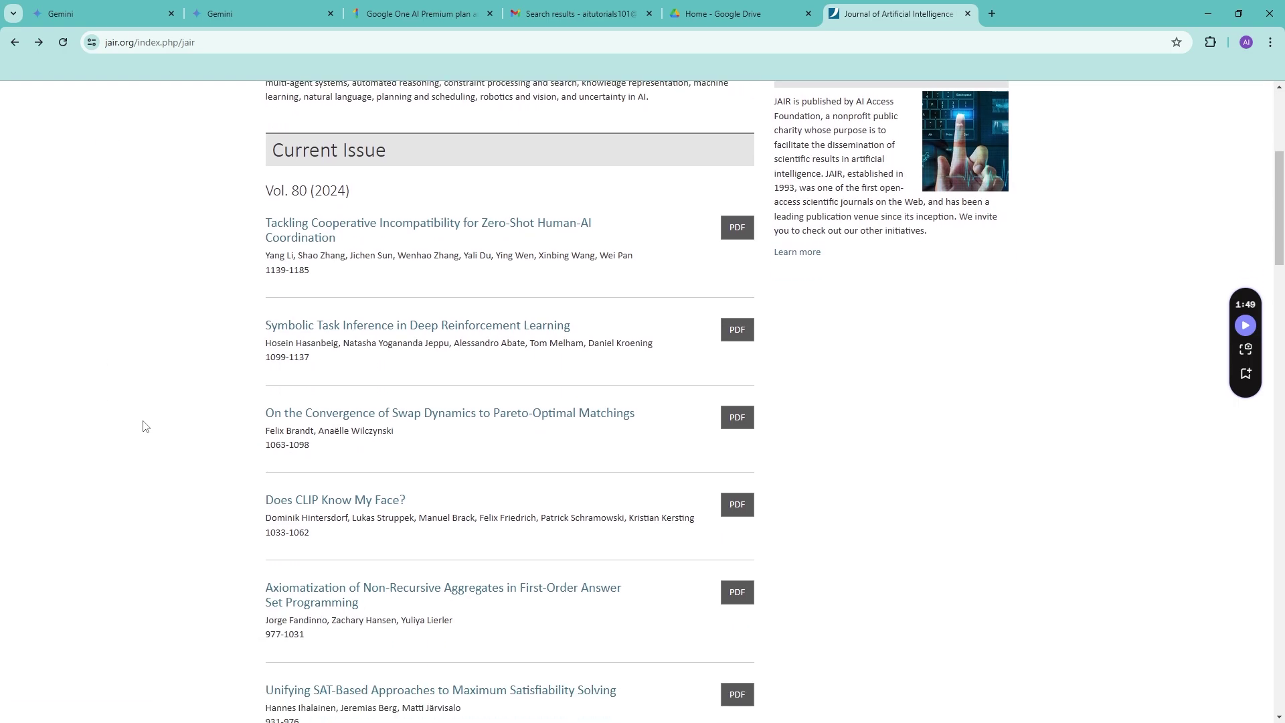
{"action": "scroll", "coordinate": [161, 419], "scroll_direction": "down", "scroll_amount": 2}
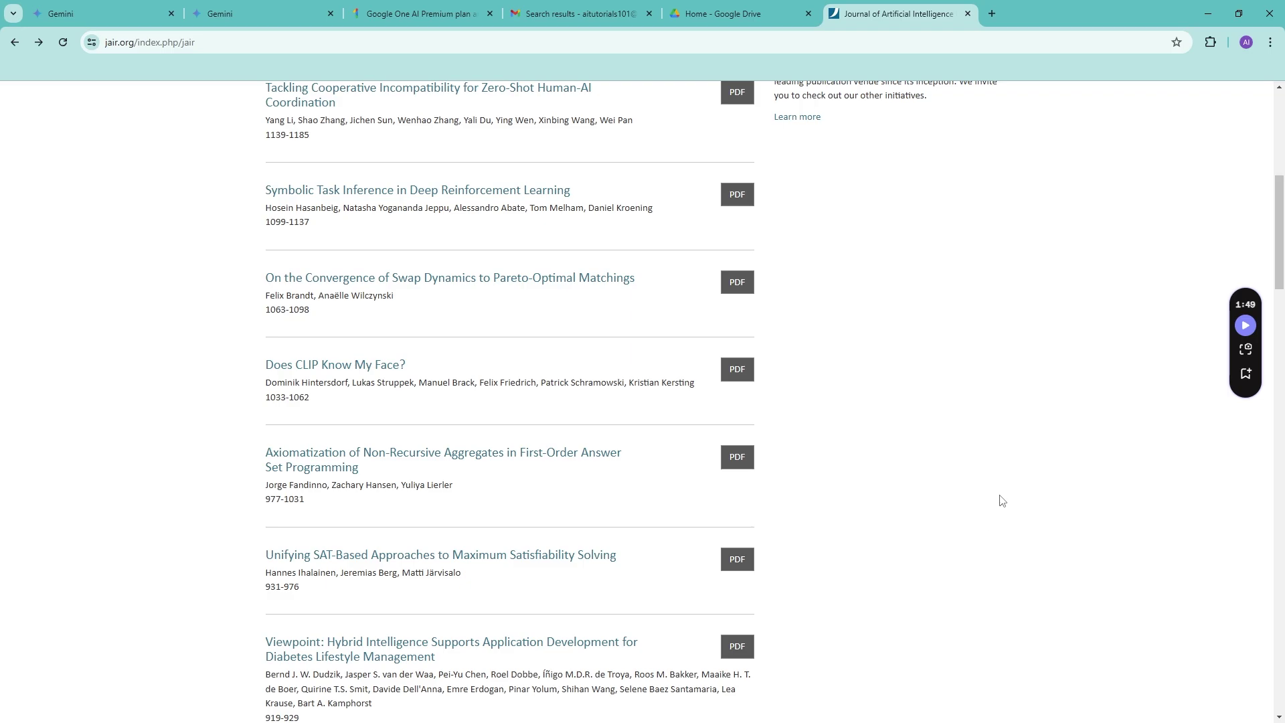
{"action": "left_click", "coordinate": [348, 366]}
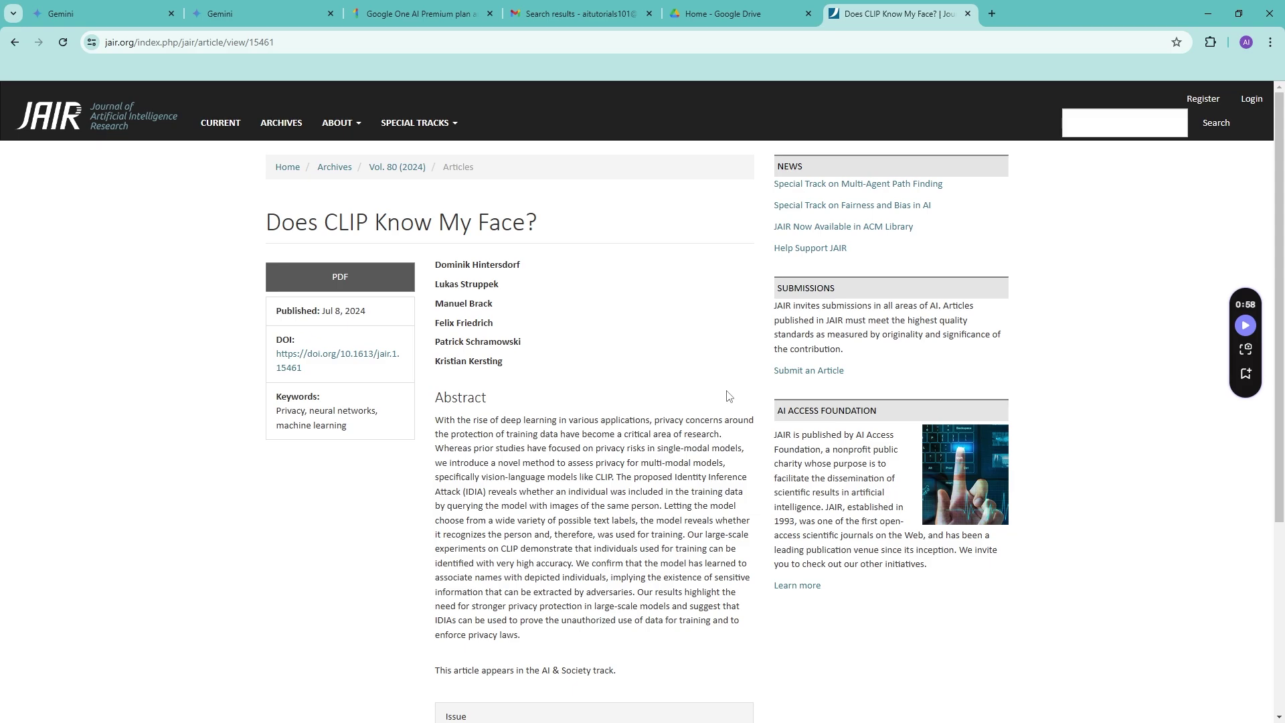
{"action": "left_click", "coordinate": [353, 284]}
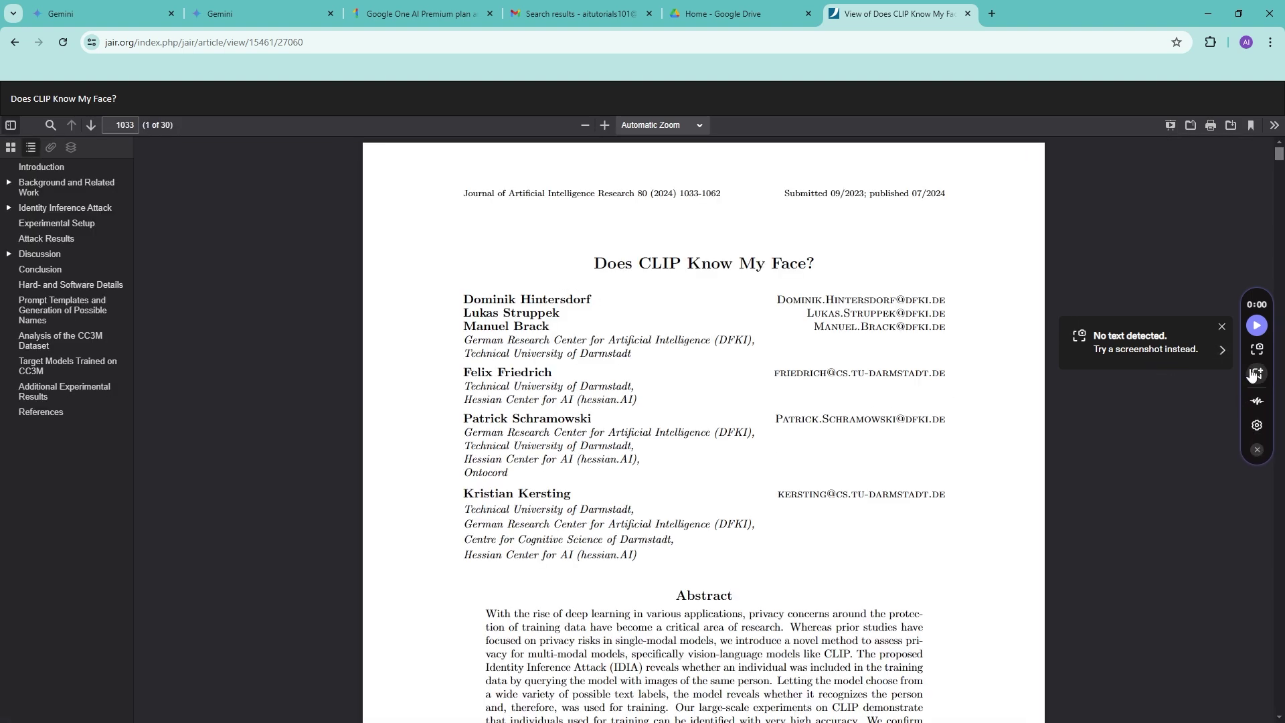
Step: Download the paper and save it as CLIPpdf.pdf
{"action": "scroll", "coordinate": [924, 395], "scroll_direction": "down", "scroll_amount": 7}
{"action": "scroll", "coordinate": [923, 395], "scroll_direction": "up", "scroll_amount": 7}
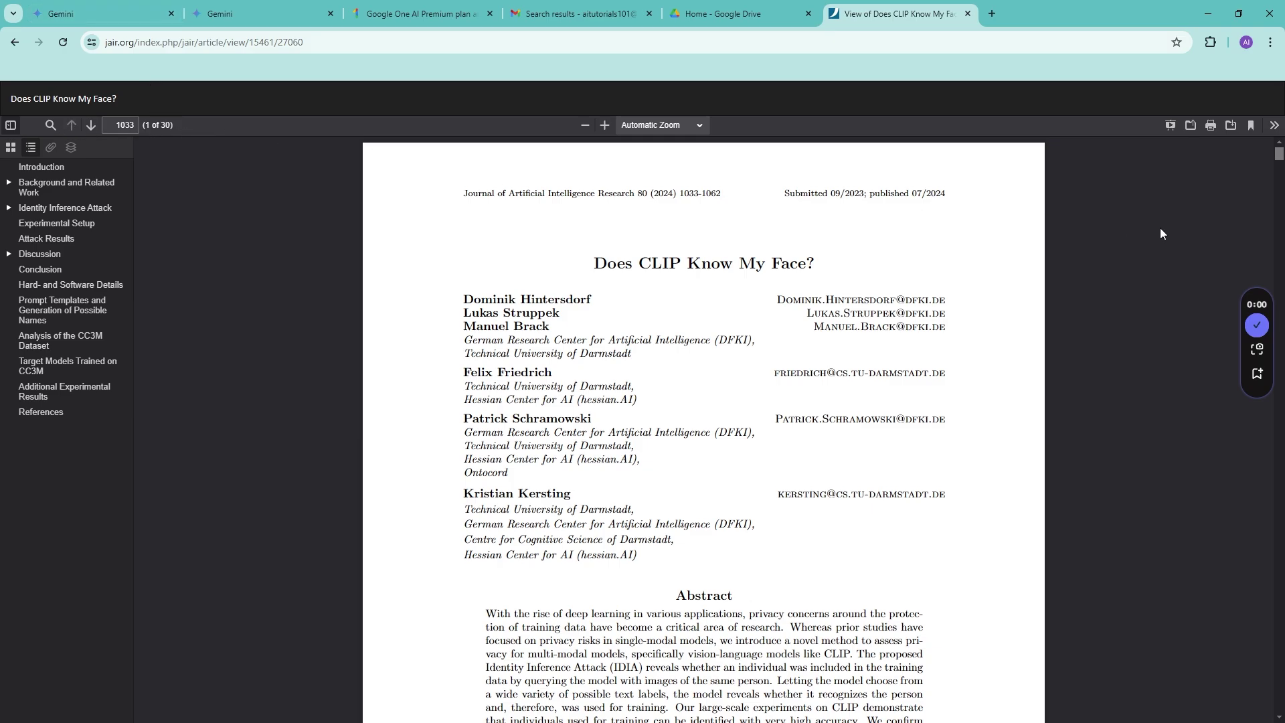
{"action": "mouse_move", "coordinate": [1277, 156]}
{"action": "left_mouse_down"}
{"action": "mouse_move", "coordinate": [1275, 635]}
{"action": "mouse_move", "coordinate": [1277, 148]}
{"action": "left_mouse_up"}
{"action": "left_click_drag", "start_coordinate": [636, 263], "coordinate": [721, 273]}
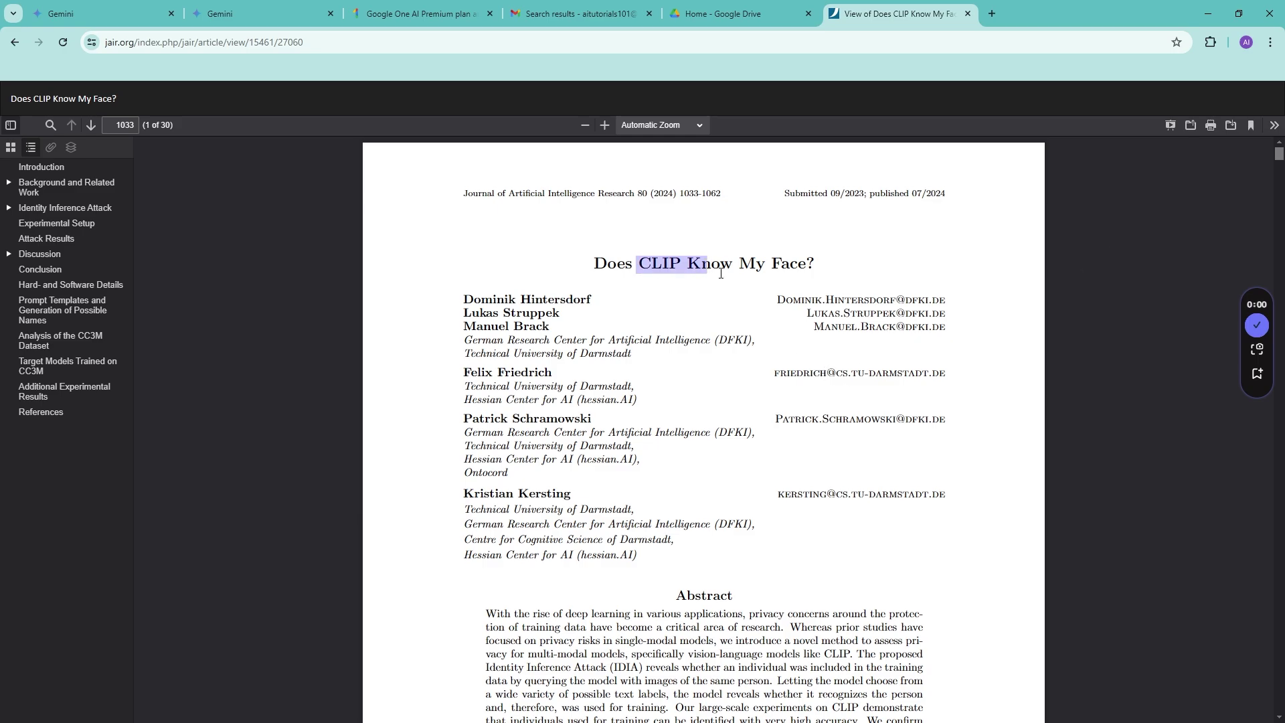
{"action": "left_click", "coordinate": [968, 532]}
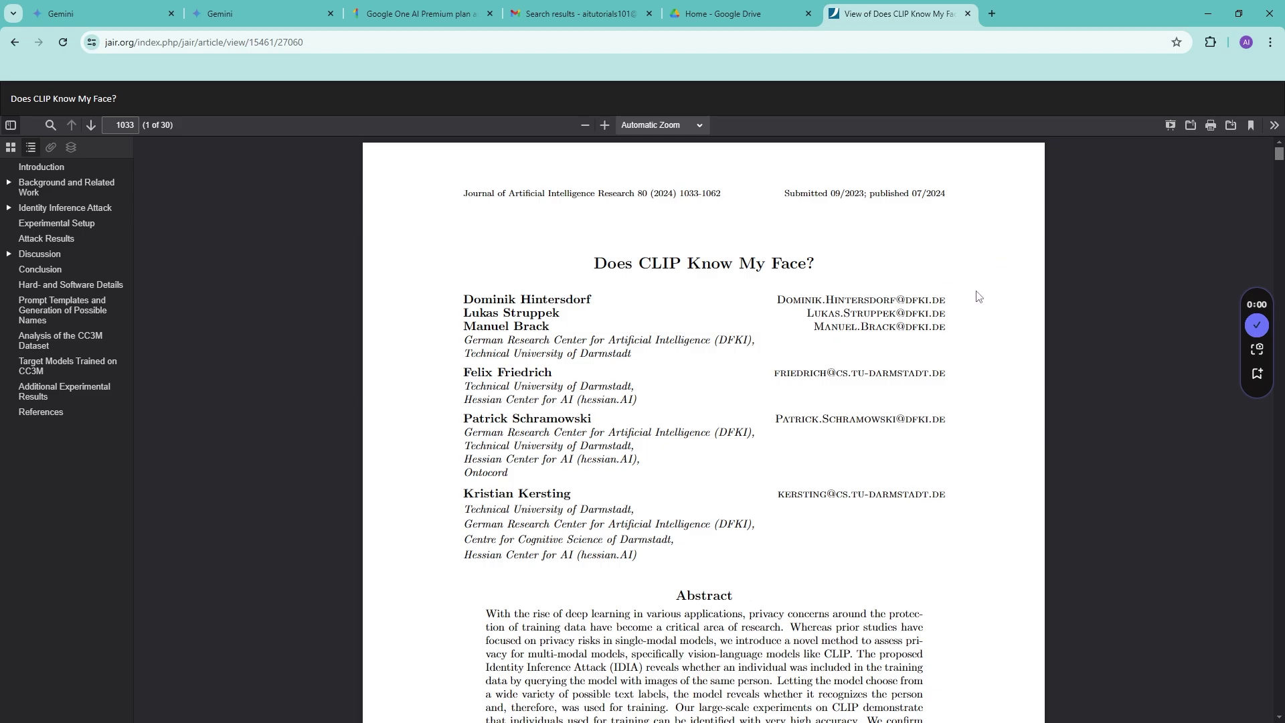
{"action": "left_click", "coordinate": [1230, 126]}
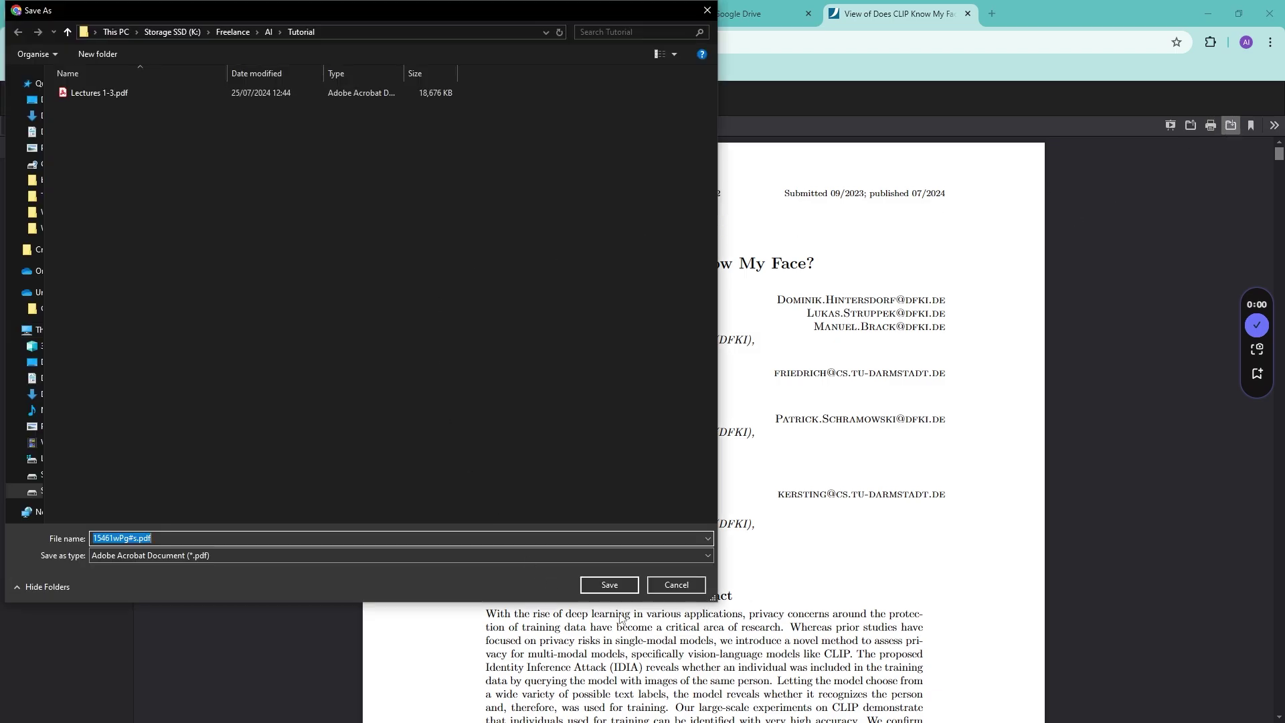
{"action": "type", "text": "CLIPpdf"}
{"action": "key", "text": "Return"}
Step: Show CLIPpdf.pdf in its folder and return to the second Gemini chat
{"action": "mouse_move", "coordinate": [1111, 94]}
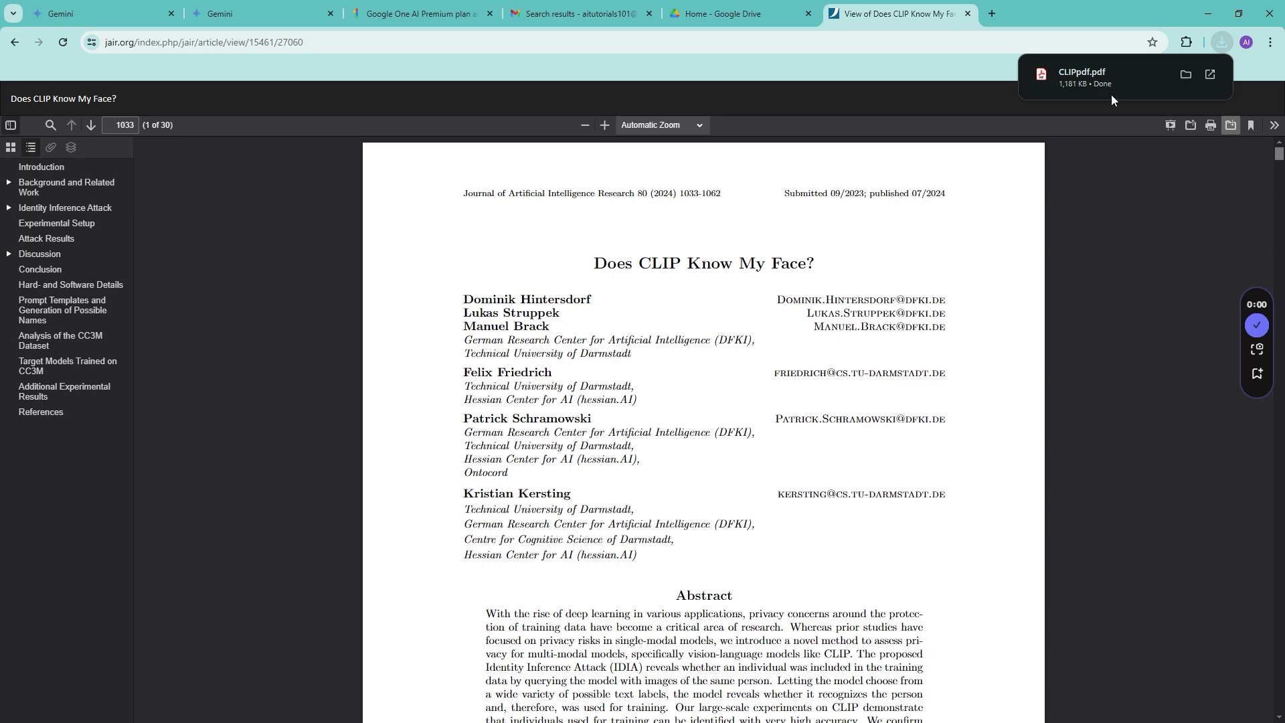
{"action": "left_click", "coordinate": [1187, 75]}
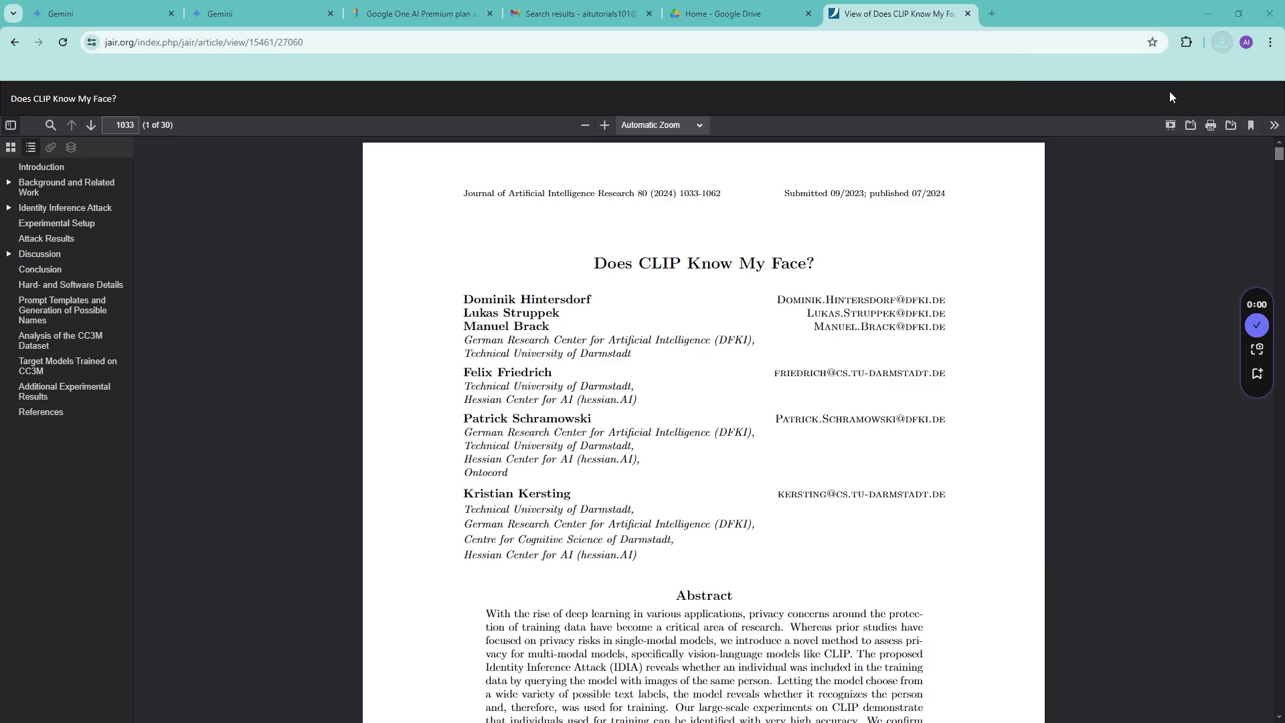
{"action": "left_click", "coordinate": [266, 16]}
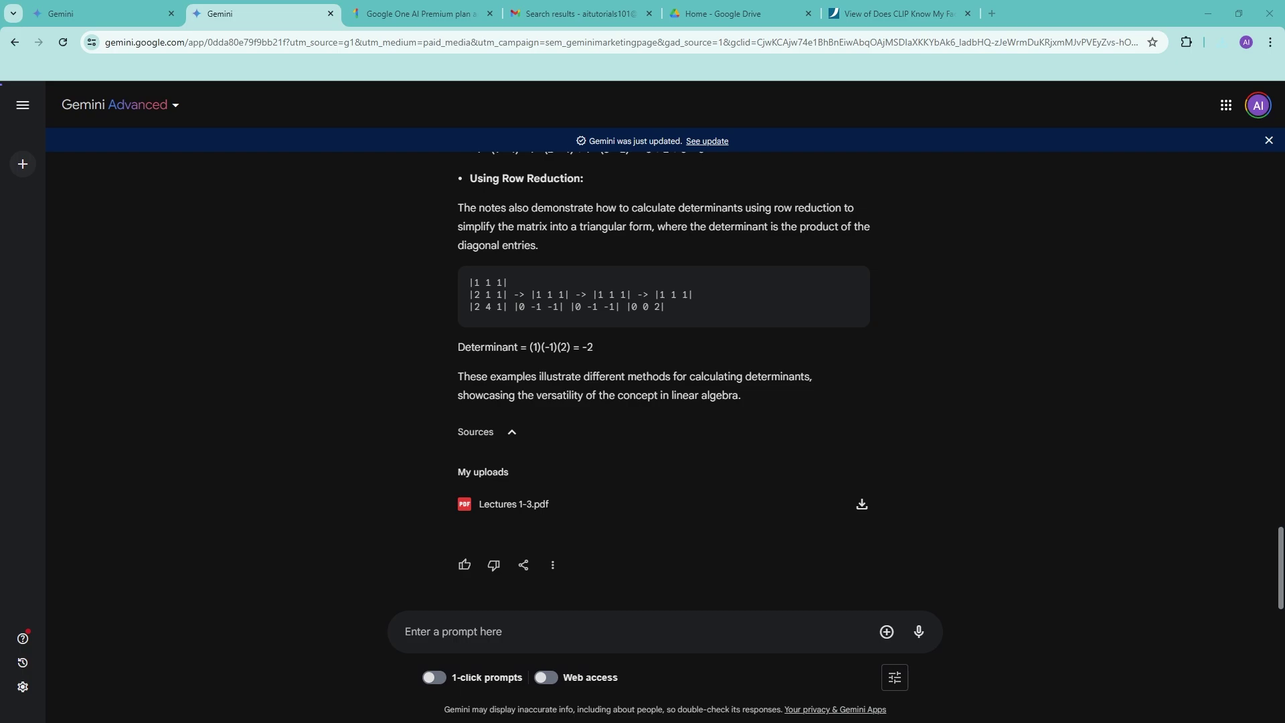
Step: Attach CLIPpdf.pdf and ask Gemini to summarize this research paper
{"action": "left_click_drag", "start_coordinate": [500, 711], "coordinate": [709, 648]}
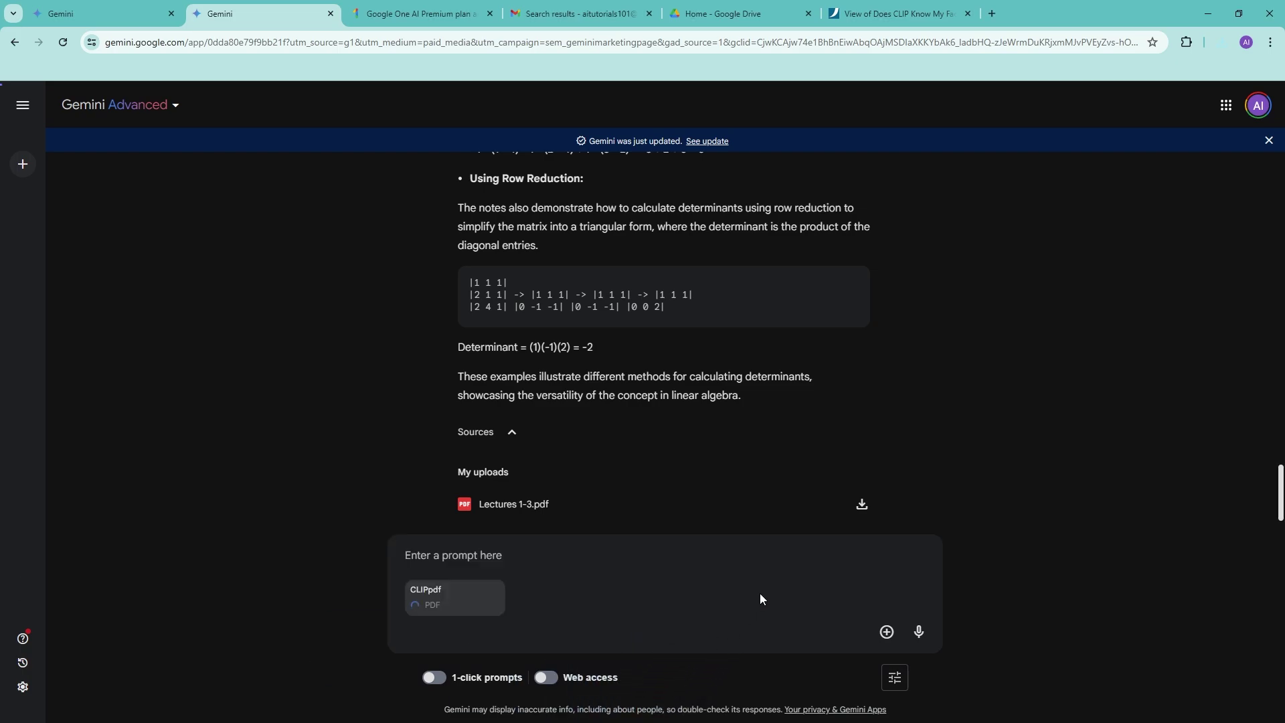
{"action": "left_click", "coordinate": [531, 556]}
{"action": "type", "text": "Can you summaryize"}
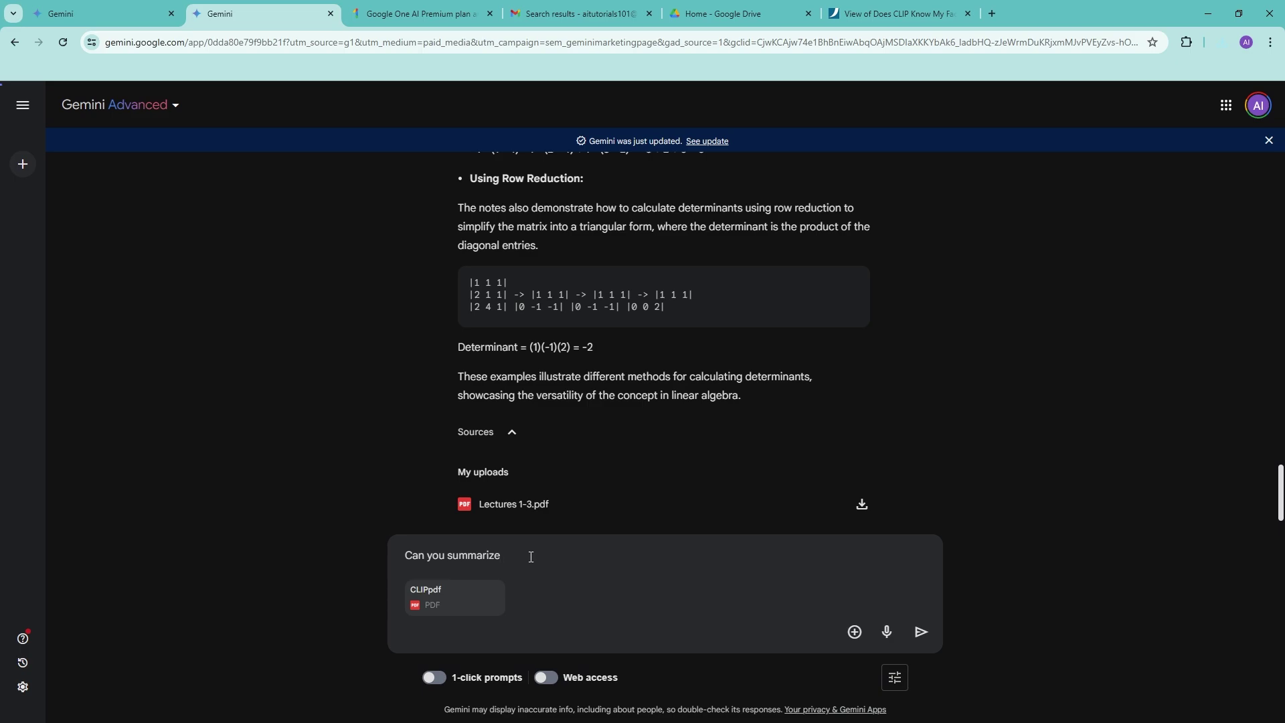
{"action": "type", "text": " this research paper?"}
{"action": "key", "text": "Return"}
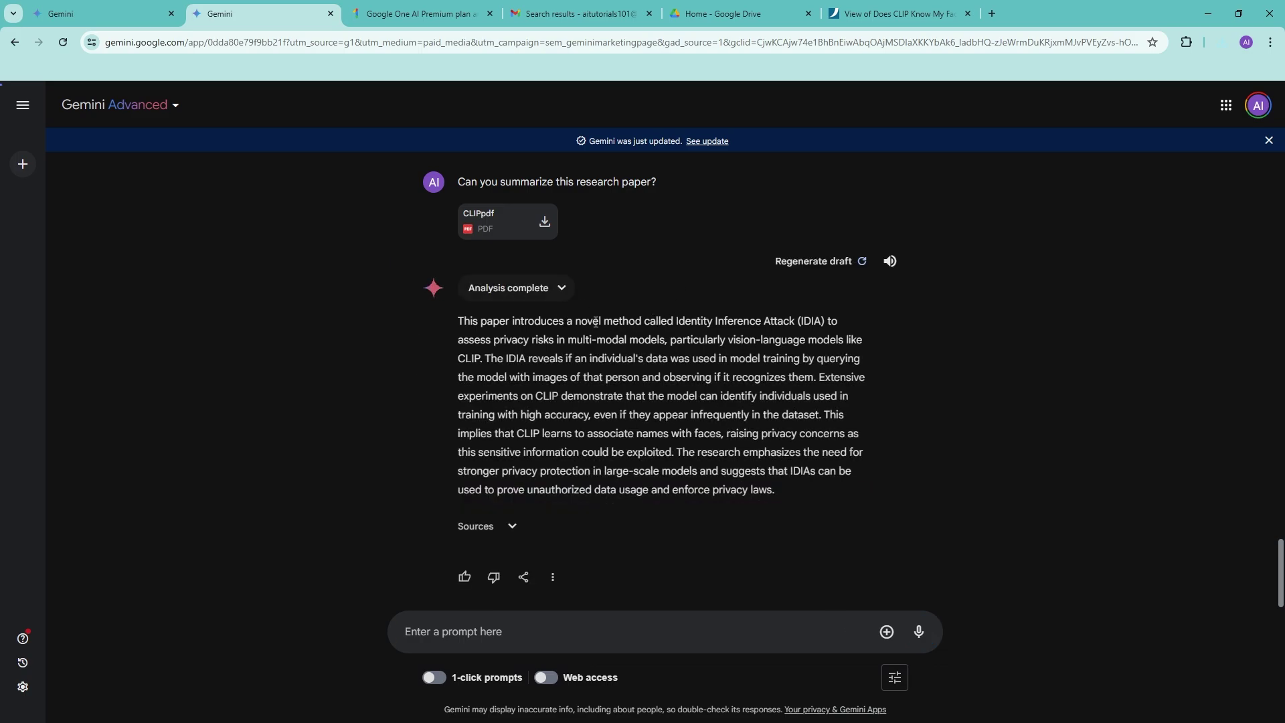
Step: Expand 'Analysis complete' and read the IDIA privacy-attack summary
{"action": "left_click", "coordinate": [563, 288]}
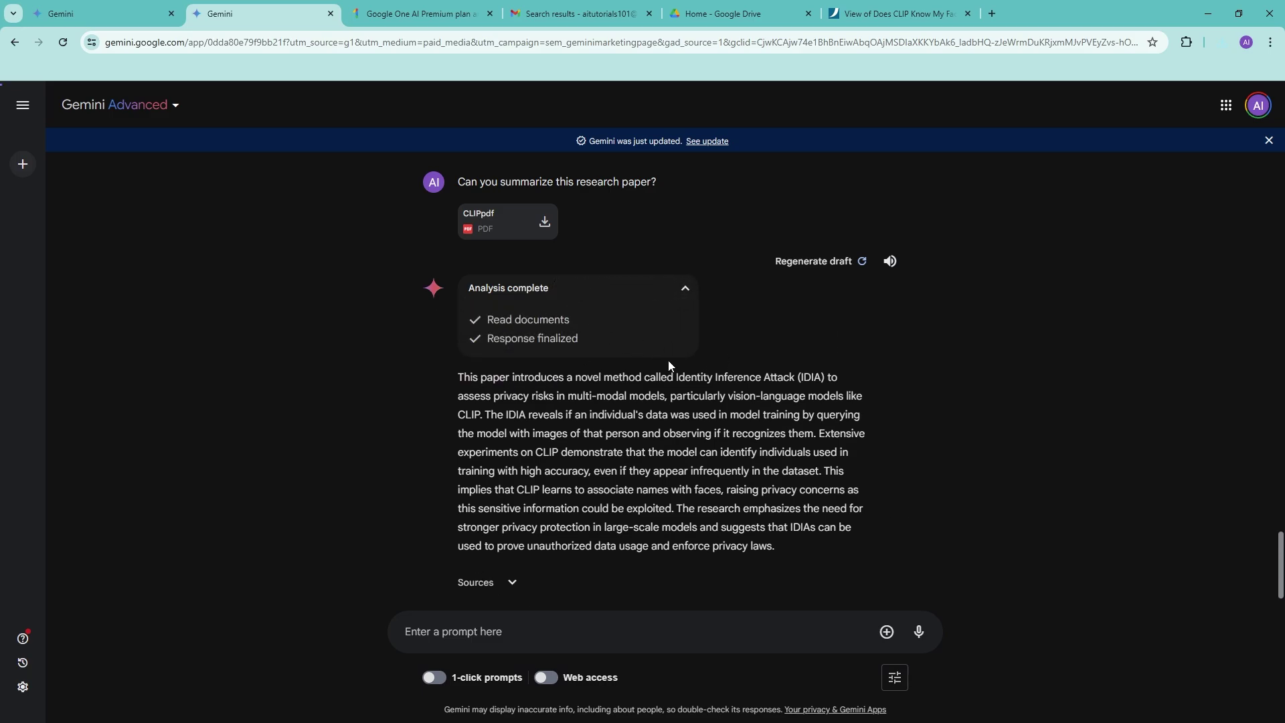
{"action": "scroll", "coordinate": [766, 503], "scroll_direction": "down", "scroll_amount": 1}
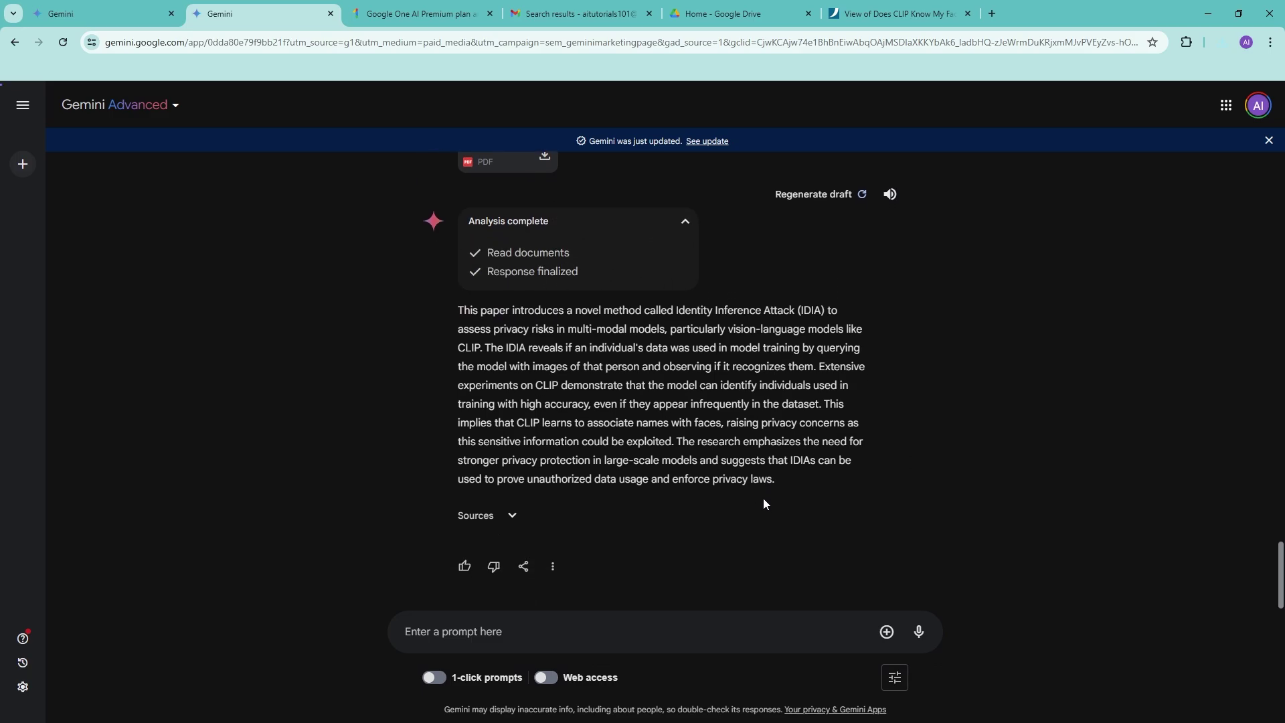
{"action": "scroll", "coordinate": [581, 419], "scroll_direction": "up", "scroll_amount": 1}
{"action": "scroll", "coordinate": [589, 382], "scroll_direction": "down", "scroll_amount": 1}
Step: Ask the follow-up 'Does it show any significant graph'
{"action": "left_click", "coordinate": [625, 628]}
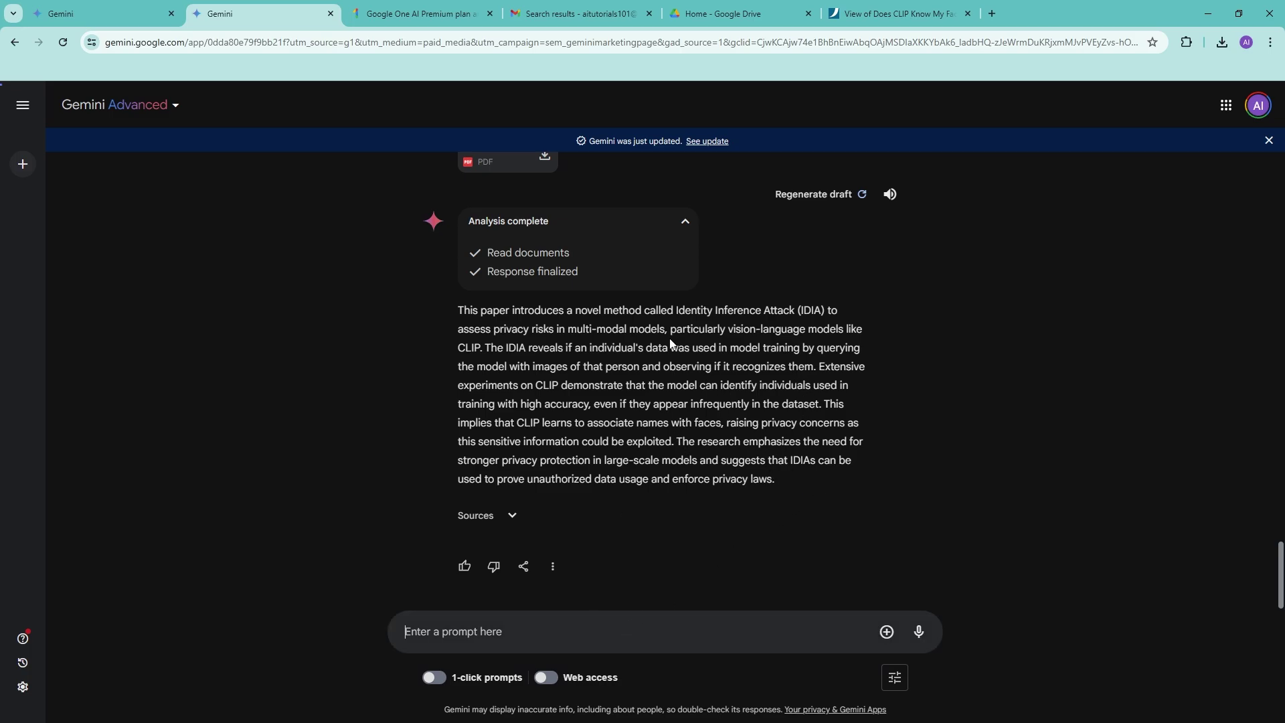
{"action": "type", "text": "Does it "}
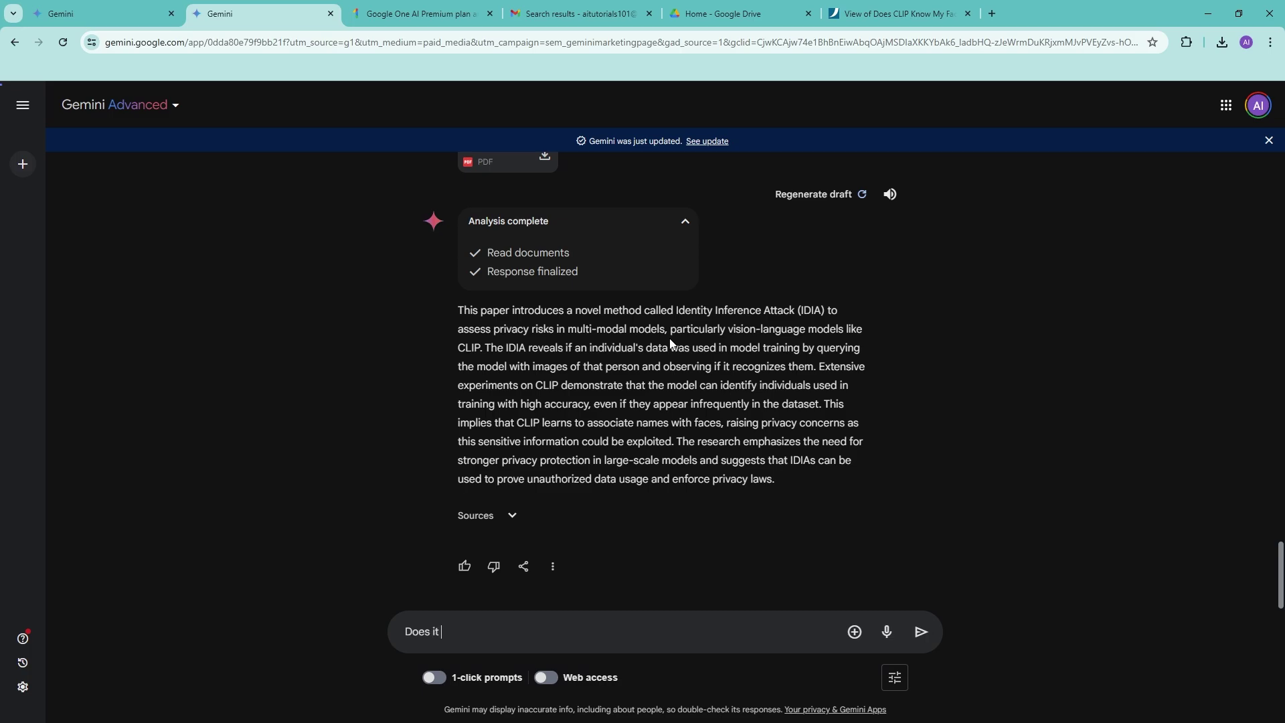
{"action": "type", "text": "show any significatn"}
{"action": "key", "text": "BackSpace"}
{"action": "key", "text": "BackSpace"}
{"action": "key", "text": "BackSpace"}
{"action": "type", "text": "nt graphs?"}
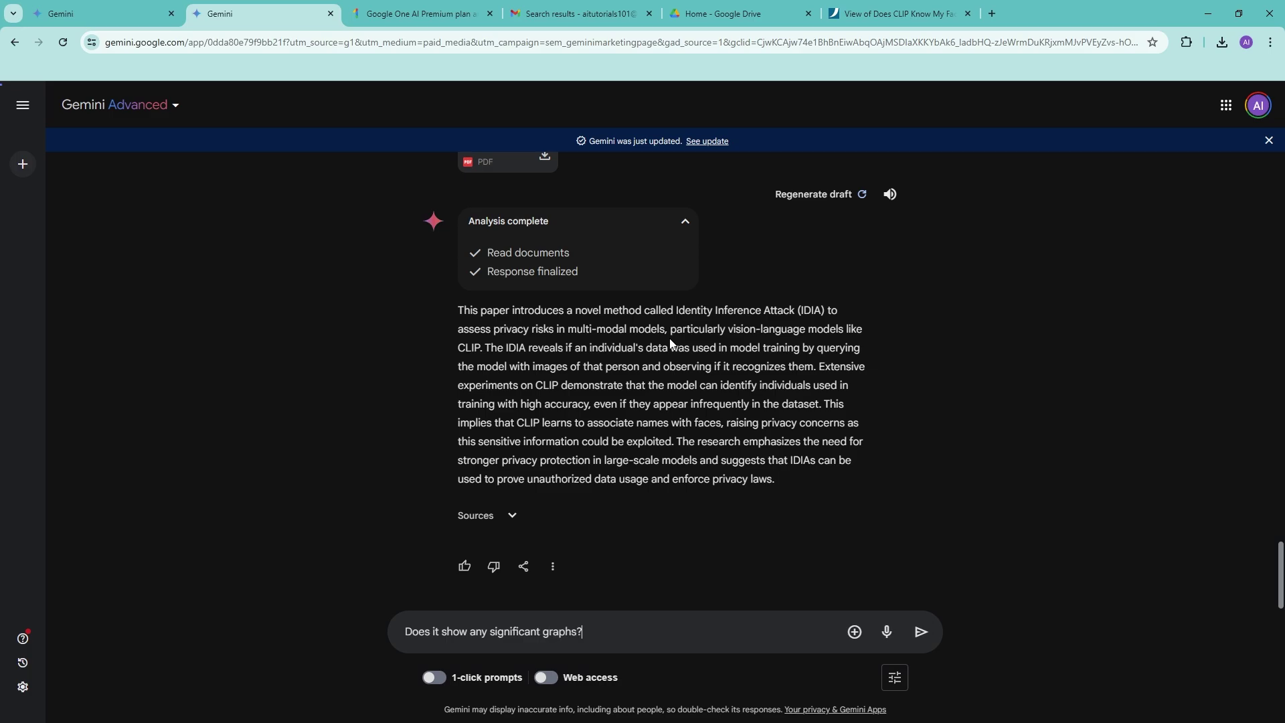
{"action": "key", "text": "Return"}
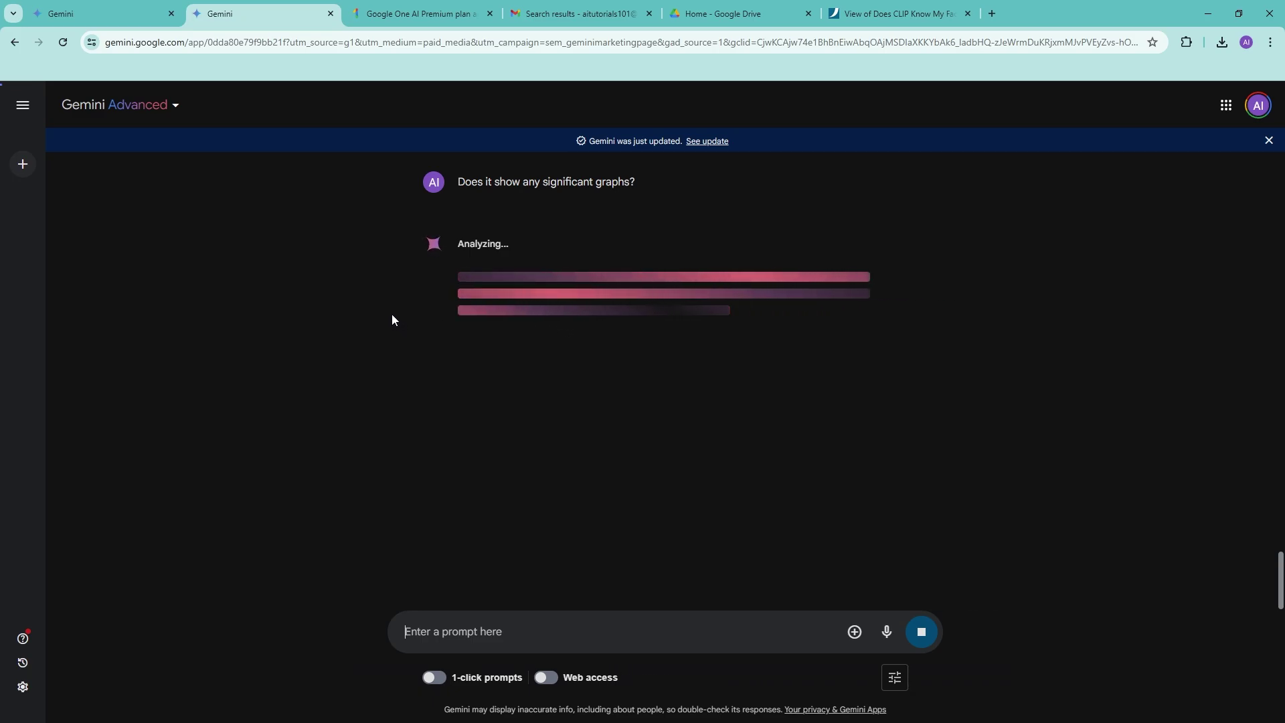
Step: Review the answer describing Figures 4, 5 and 6 on IDIA attack success
{"action": "scroll", "coordinate": [393, 315], "scroll_direction": "up", "scroll_amount": 10}
{"action": "scroll", "coordinate": [398, 320], "scroll_direction": "down", "scroll_amount": 4}
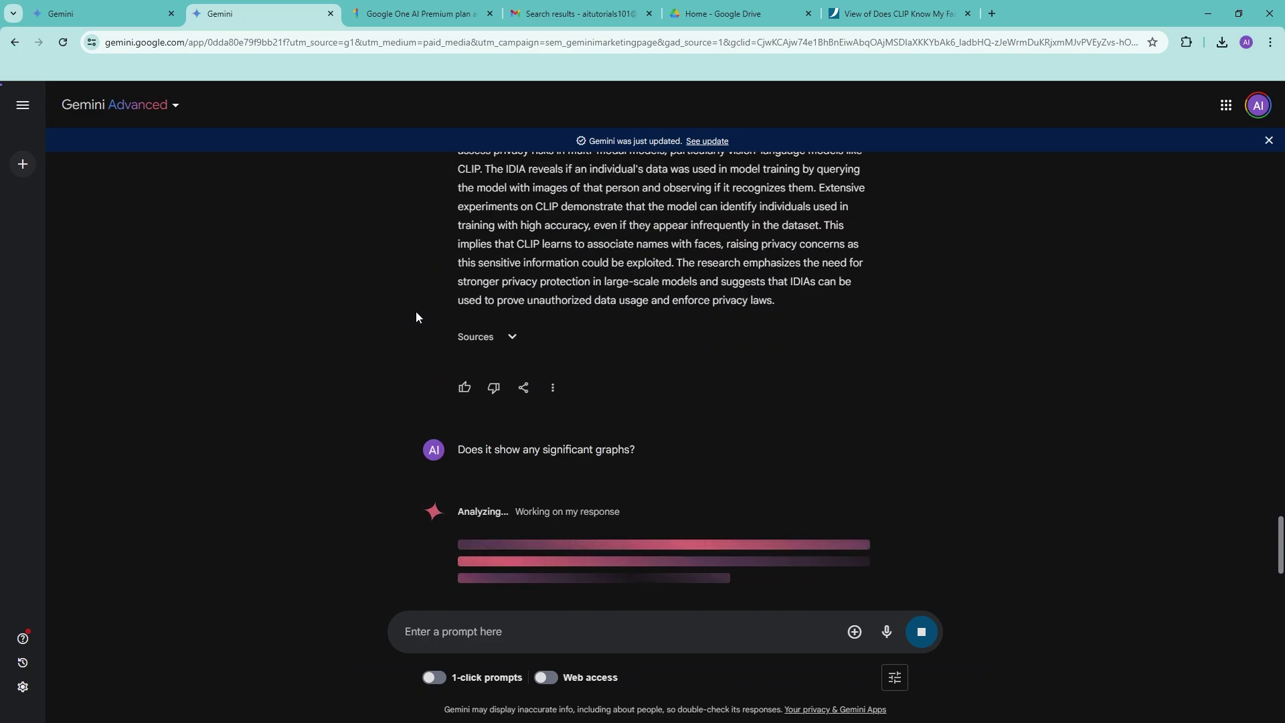
{"action": "scroll", "coordinate": [468, 314], "scroll_direction": "up", "scroll_amount": 2}
{"action": "scroll", "coordinate": [564, 198], "scroll_direction": "up", "scroll_amount": 3}
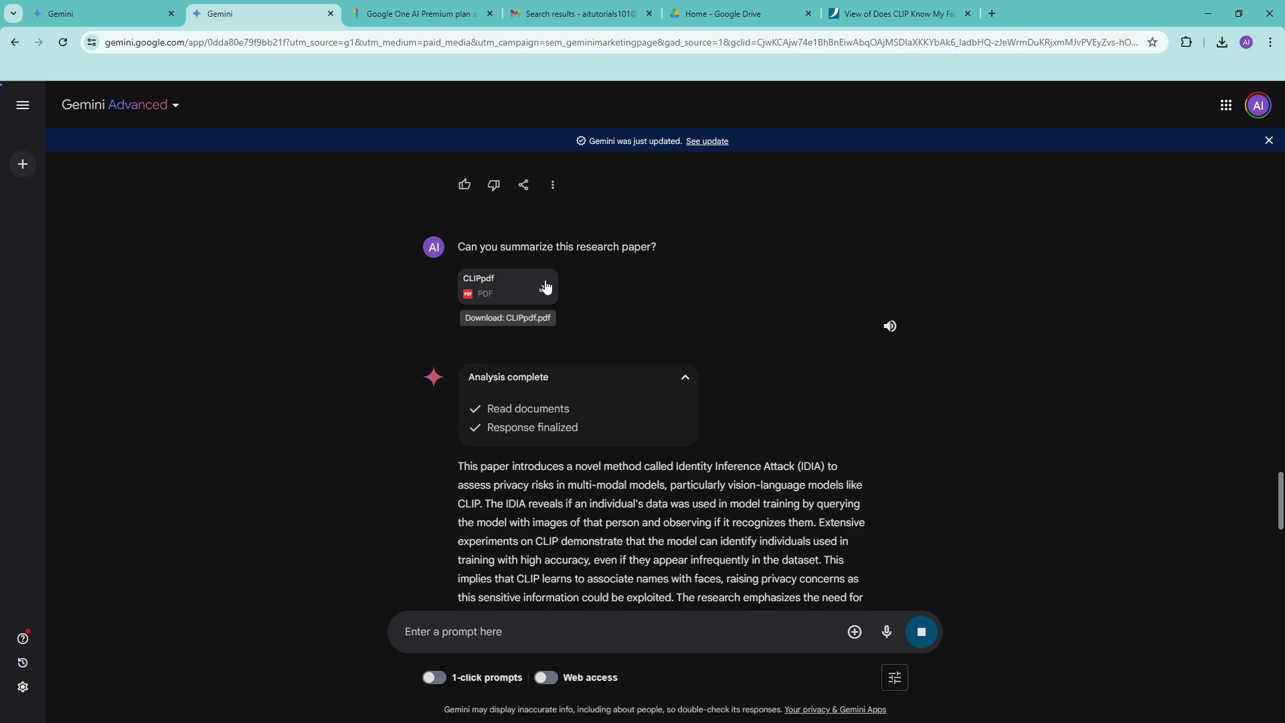
{"action": "scroll", "coordinate": [403, 379], "scroll_direction": "down", "scroll_amount": 6}
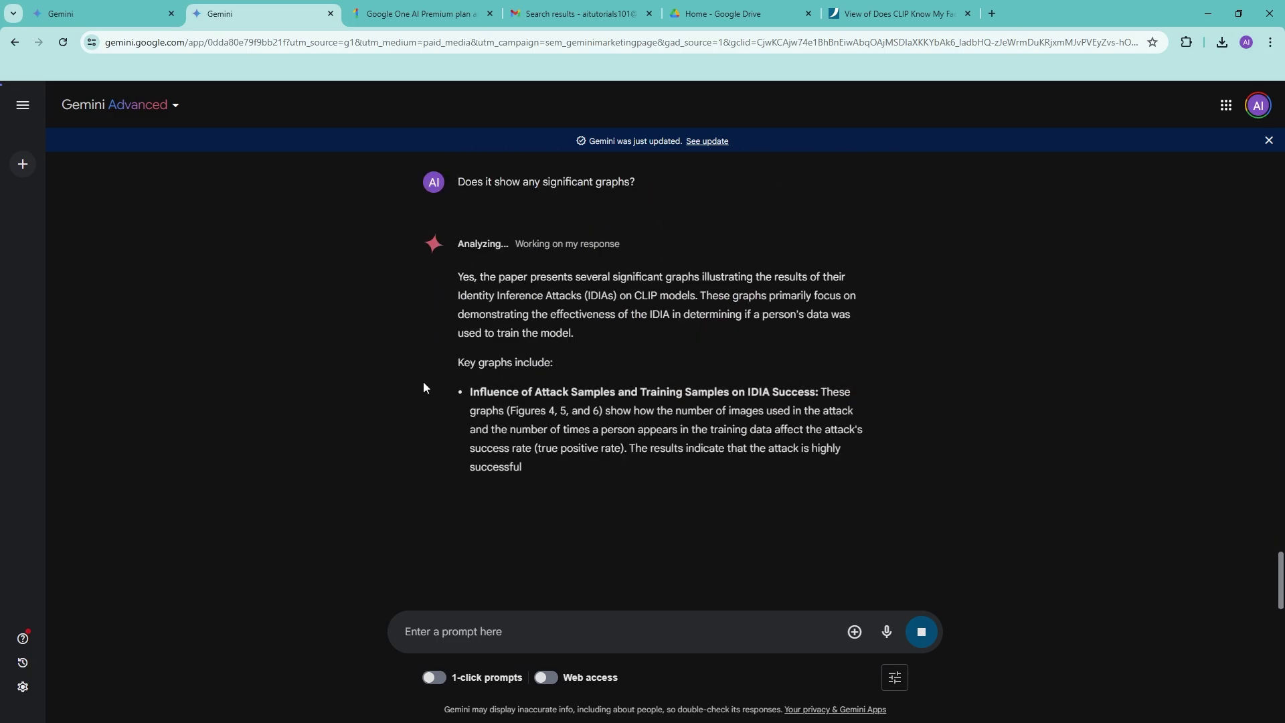
{"action": "mouse_move", "coordinate": [436, 367]}
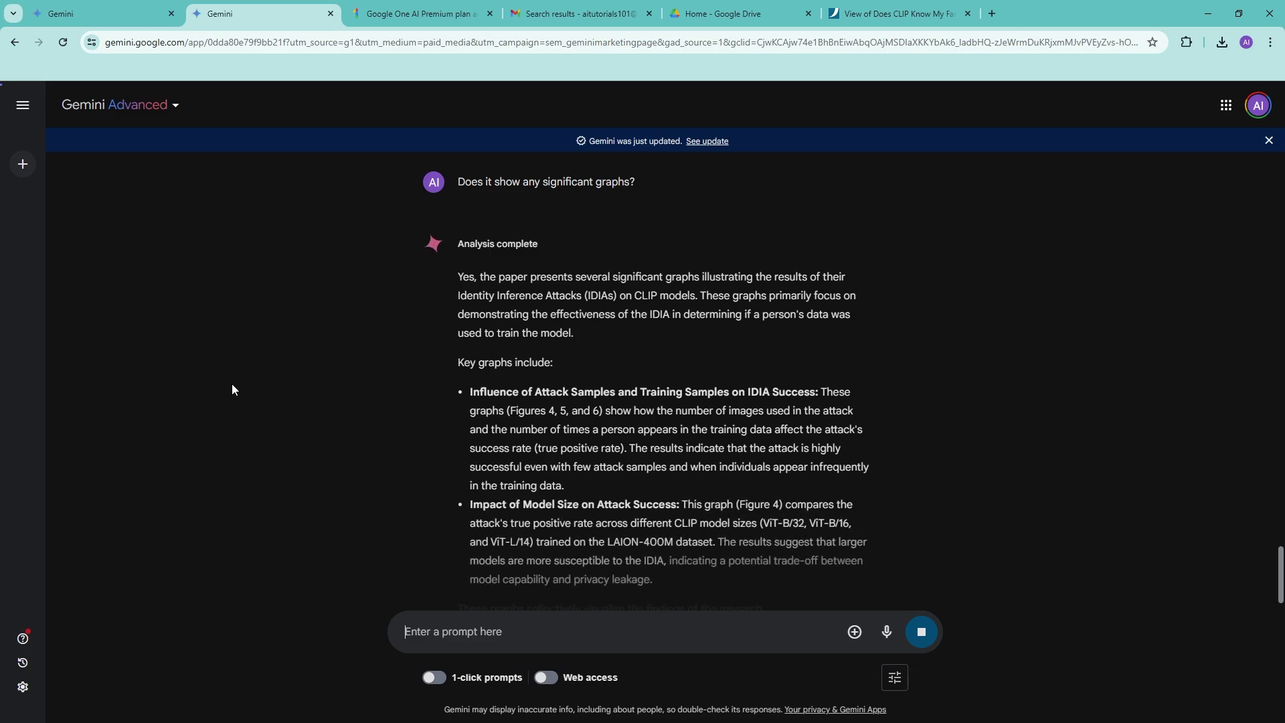
{"action": "scroll", "coordinate": [417, 399], "scroll_direction": "down", "scroll_amount": 4}
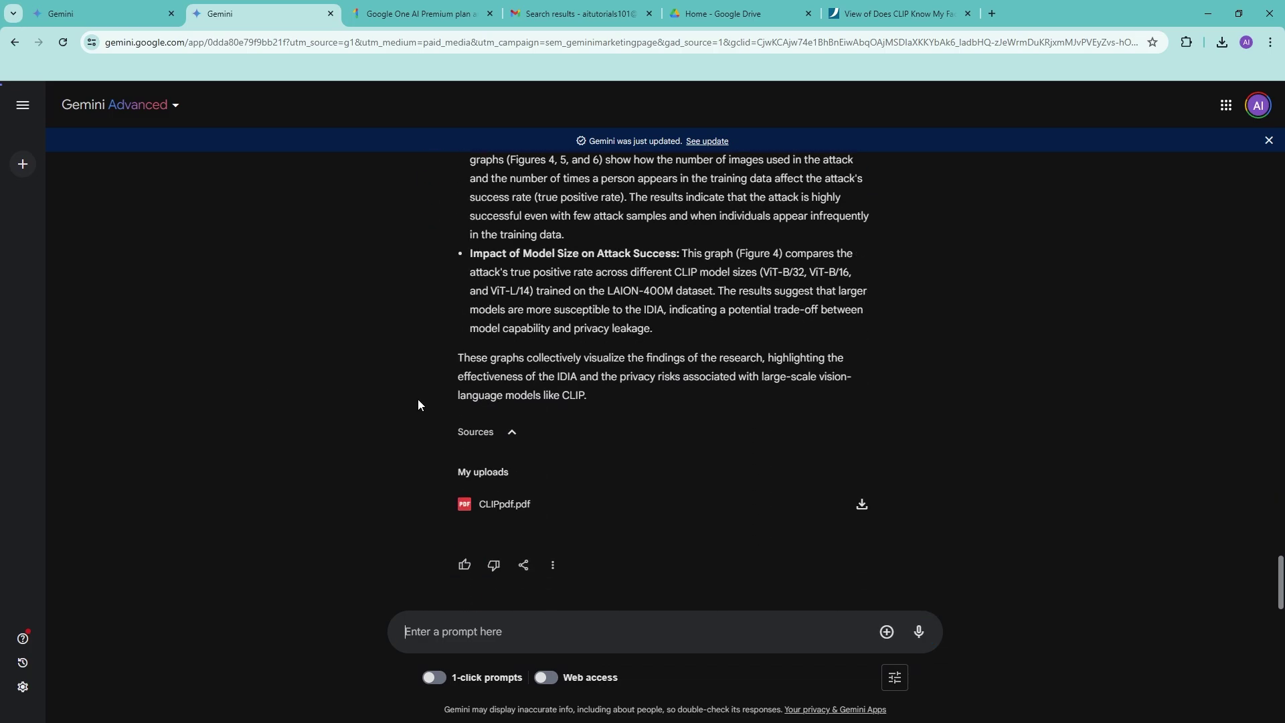
{"action": "scroll", "coordinate": [418, 399], "scroll_direction": "up", "scroll_amount": 3}
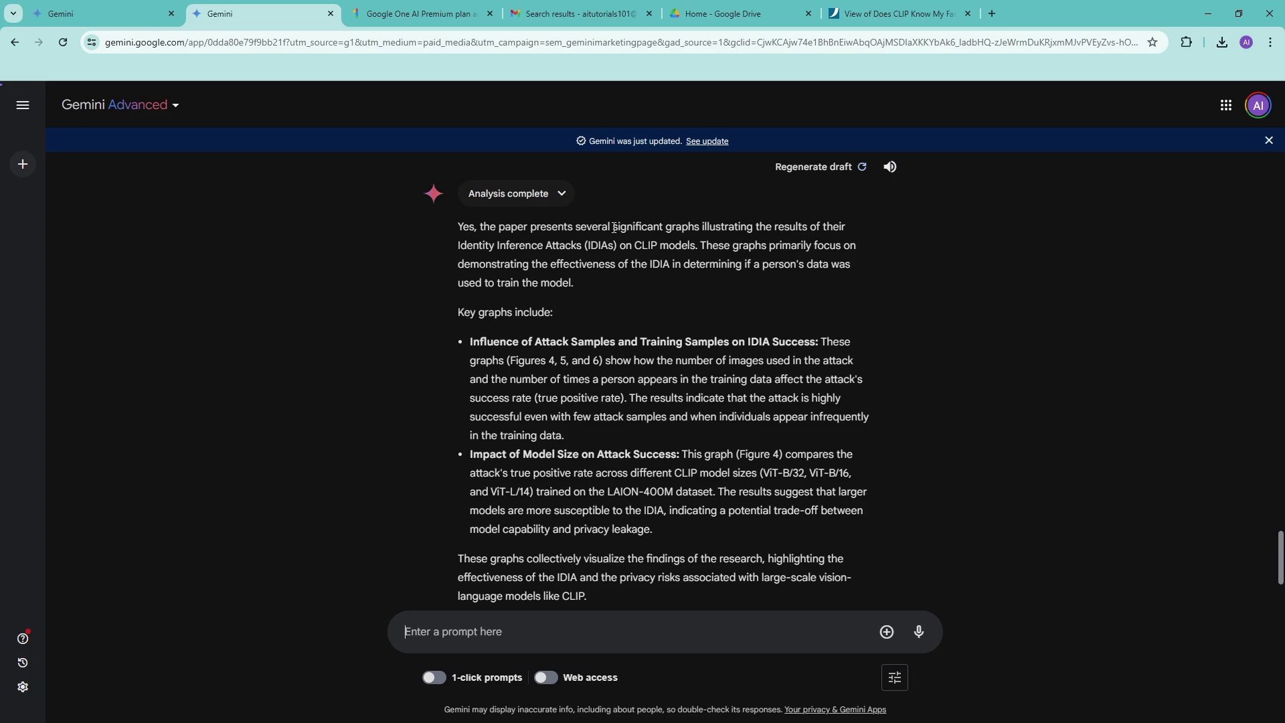
{"action": "left_click_drag", "start_coordinate": [614, 227], "coordinate": [730, 228]}
{"action": "left_click", "coordinate": [949, 339]}
{"action": "scroll", "coordinate": [952, 375], "scroll_direction": "down", "scroll_amount": 2}
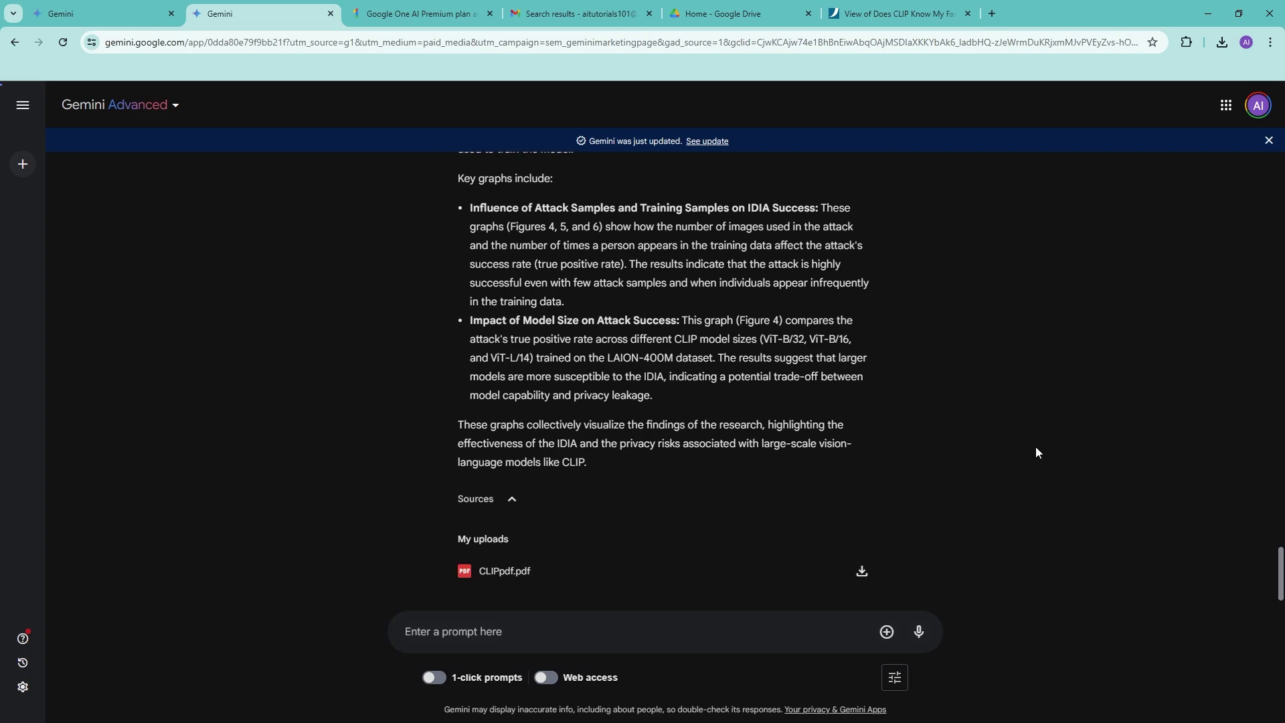
{"action": "scroll", "coordinate": [593, 313], "scroll_direction": "up", "scroll_amount": 1}
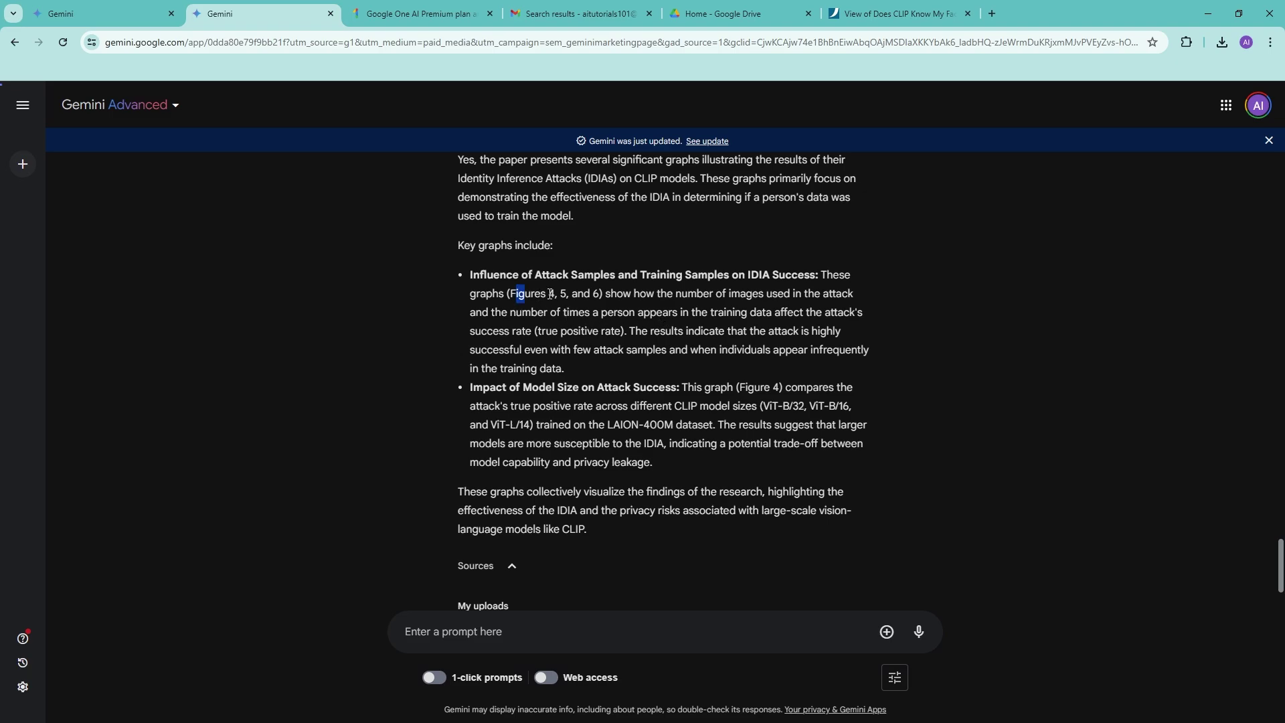
{"action": "left_click_drag", "start_coordinate": [734, 387], "coordinate": [782, 388]}
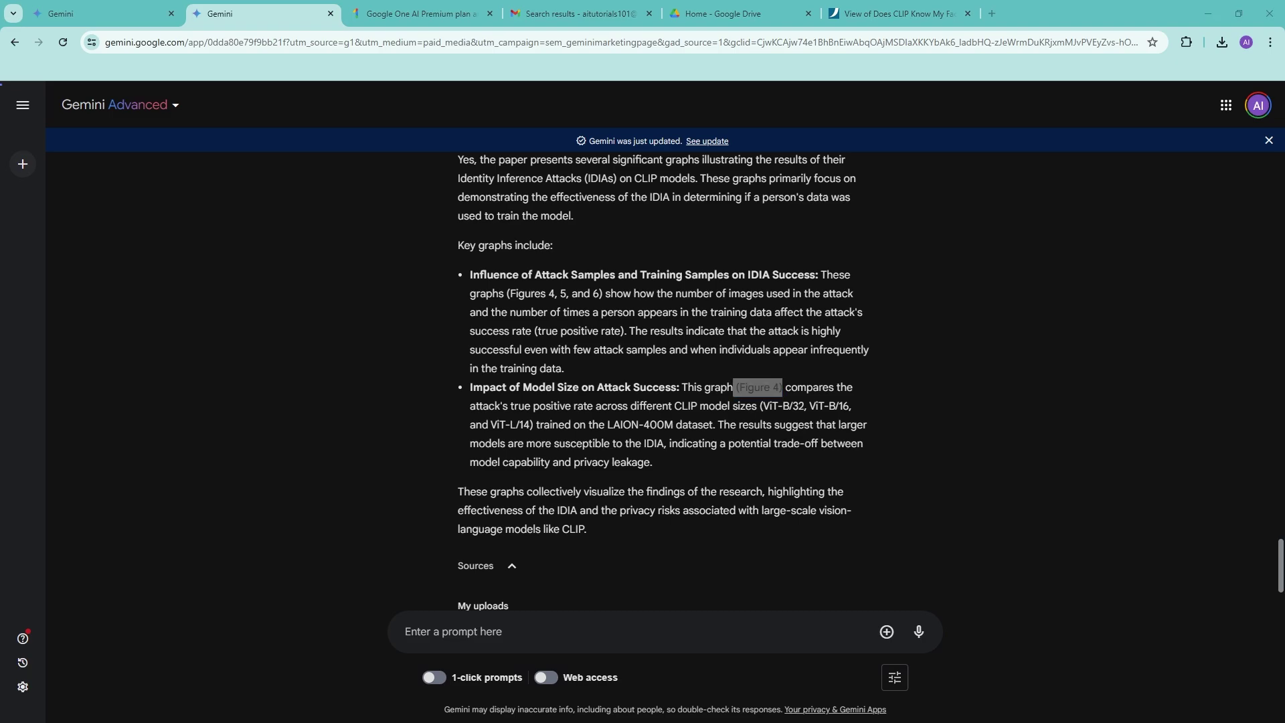
{"action": "left_click_drag", "start_coordinate": [4, 428], "coordinate": [994, 634]}
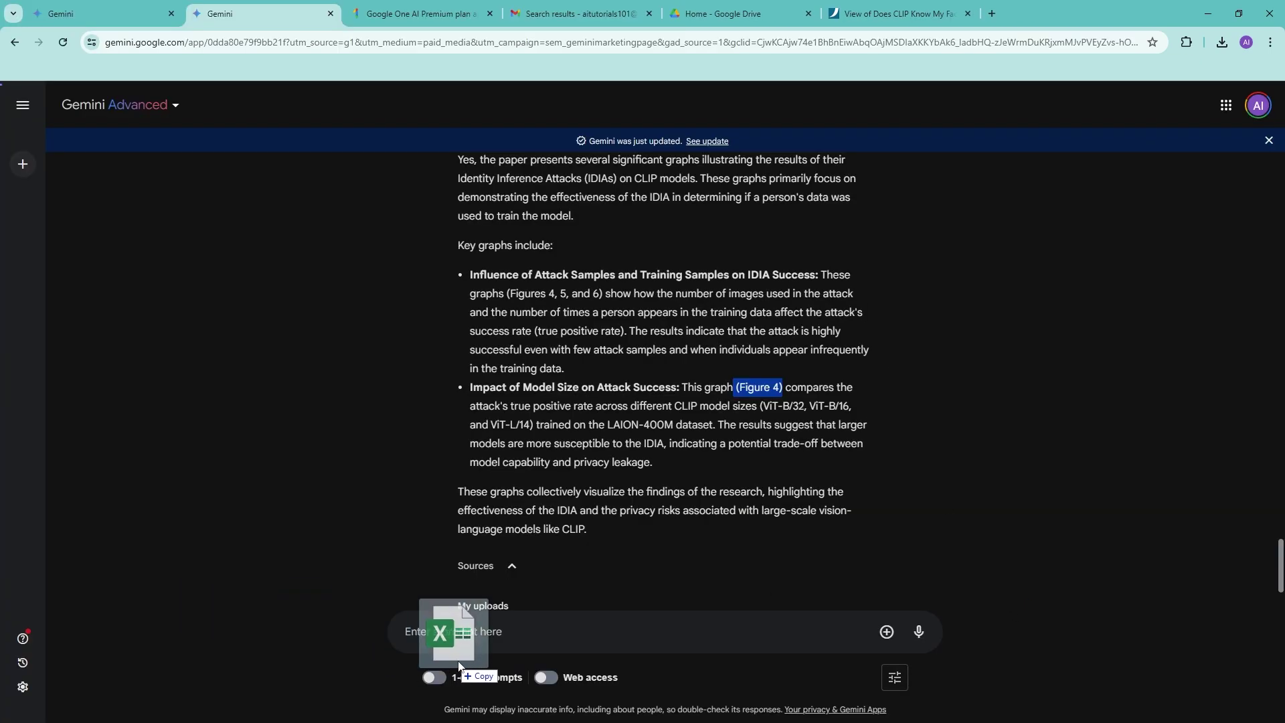
Step: Attach the Employee Sample Data spreadsheet and request statistical analysis with graphs
{"action": "mouse_move", "coordinate": [455, 639]}
{"action": "left_mouse_down"}
{"action": "mouse_move", "coordinate": [504, 633]}
{"action": "mouse_move", "coordinate": [443, 632]}
{"action": "left_mouse_up"}
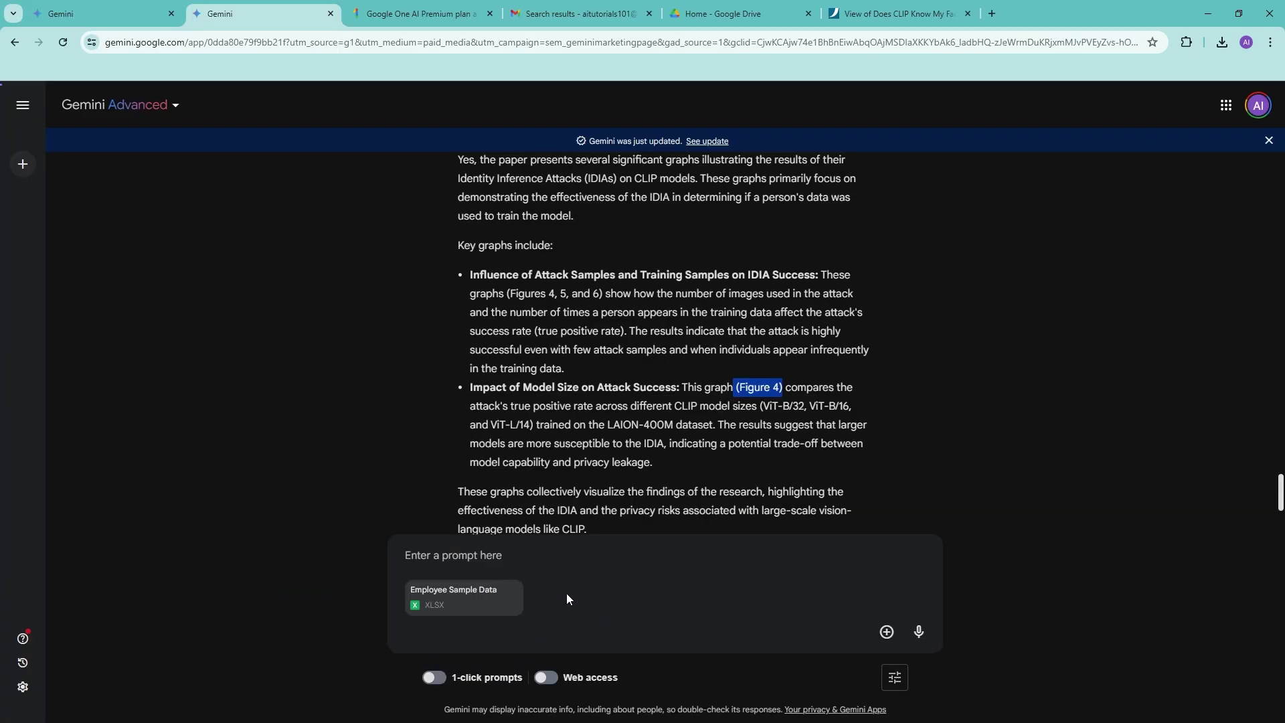
{"action": "left_click", "coordinate": [525, 548]}
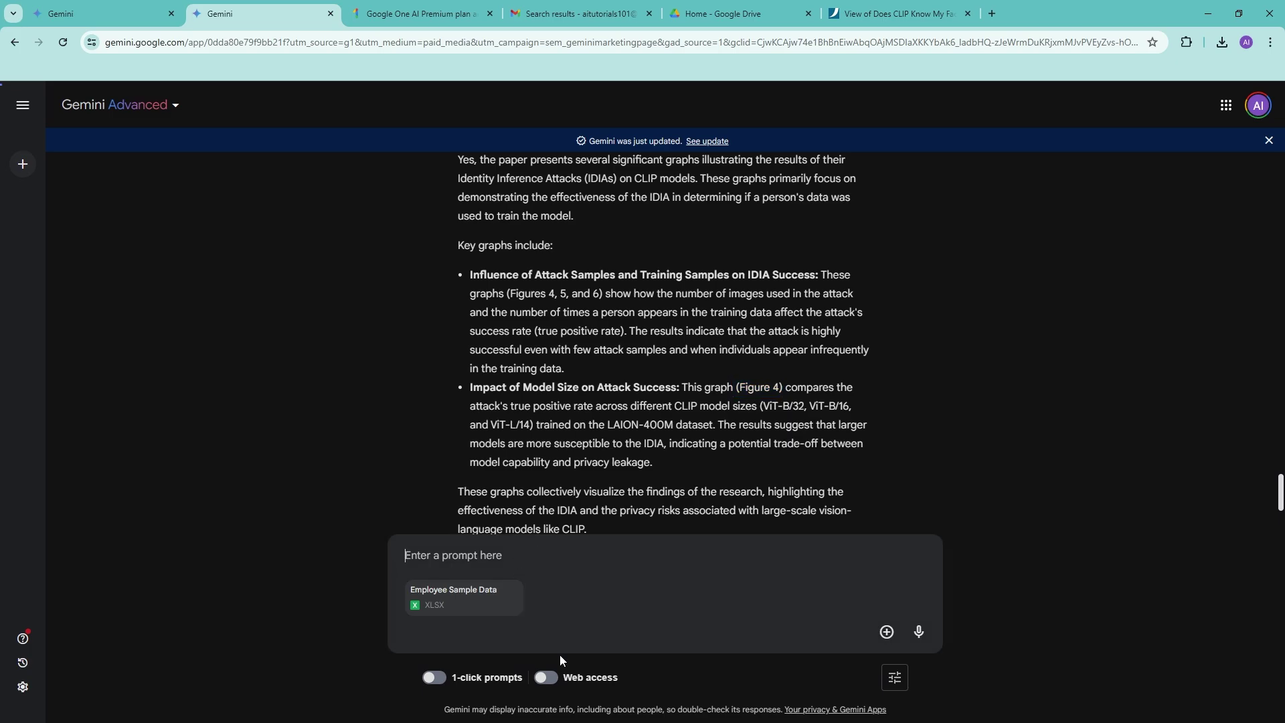
{"action": "type", "text": "I want to look"}
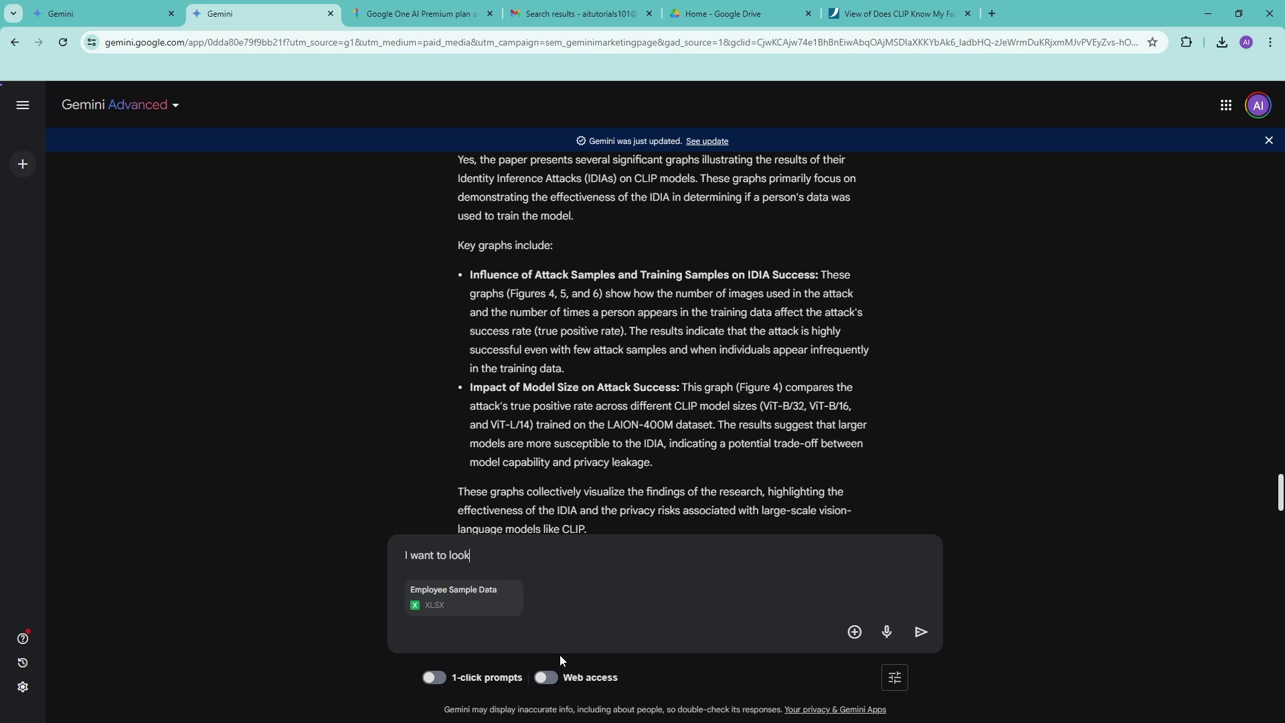
{"action": "type", "text": " into this data right here"}
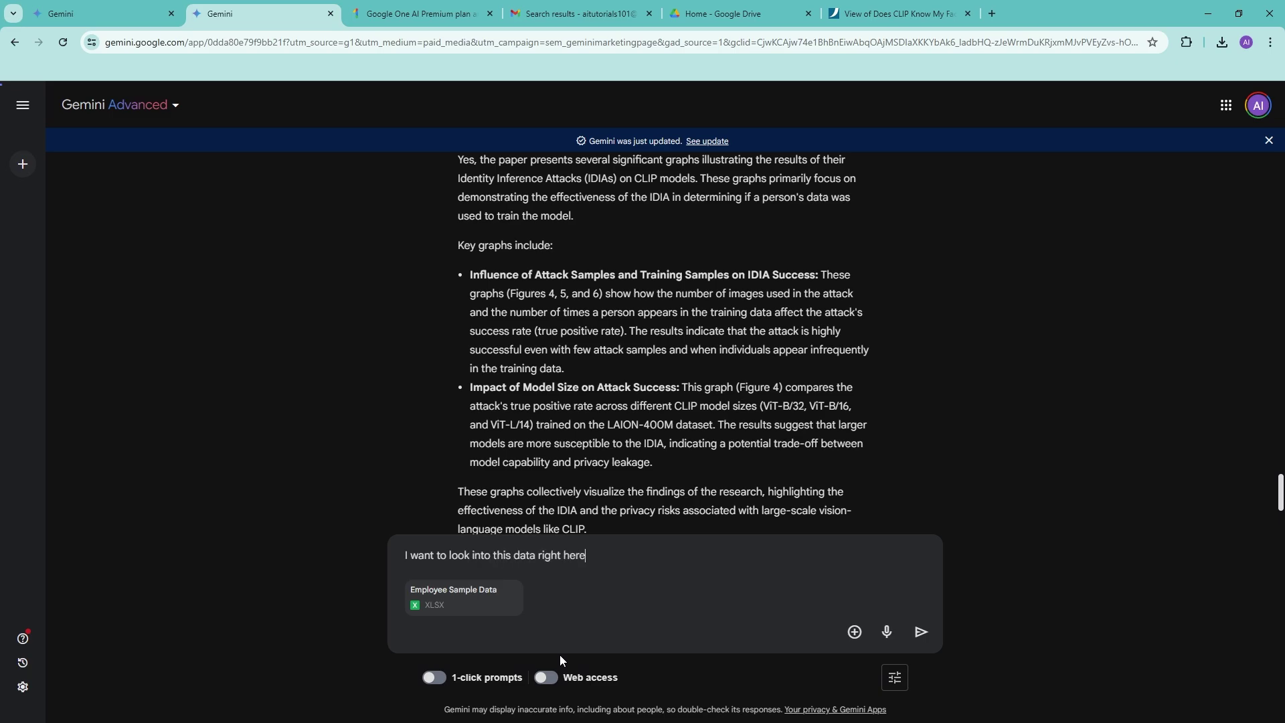
{"action": "type", "text": "/"}
{"action": "type", "text": " Can you create"}
{"action": "type", "text": " any s"}
{"action": "type", "text": "tatistical "}
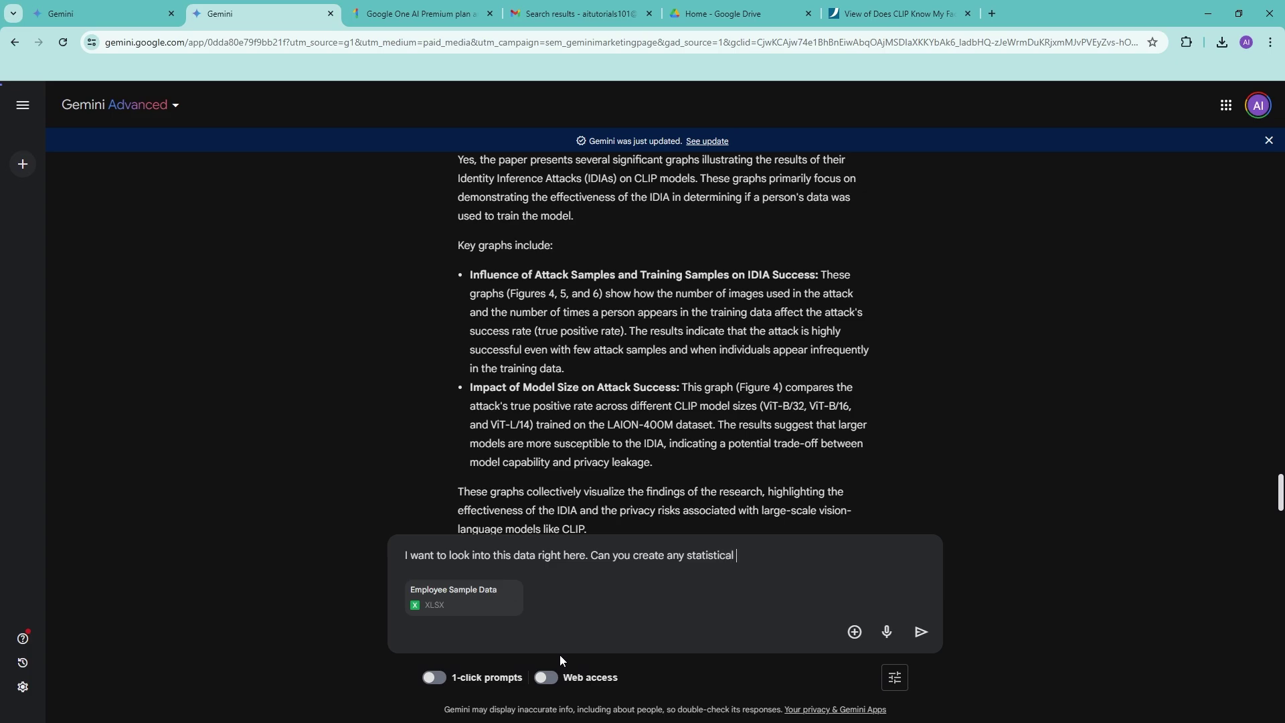
{"action": "type", "text": "analuy"}
{"action": "key", "text": "BackSpace"}
{"action": "key", "text": "BackSpace"}
{"action": "type", "text": "ysis with rraphs?"}
{"action": "key", "text": "Return"}
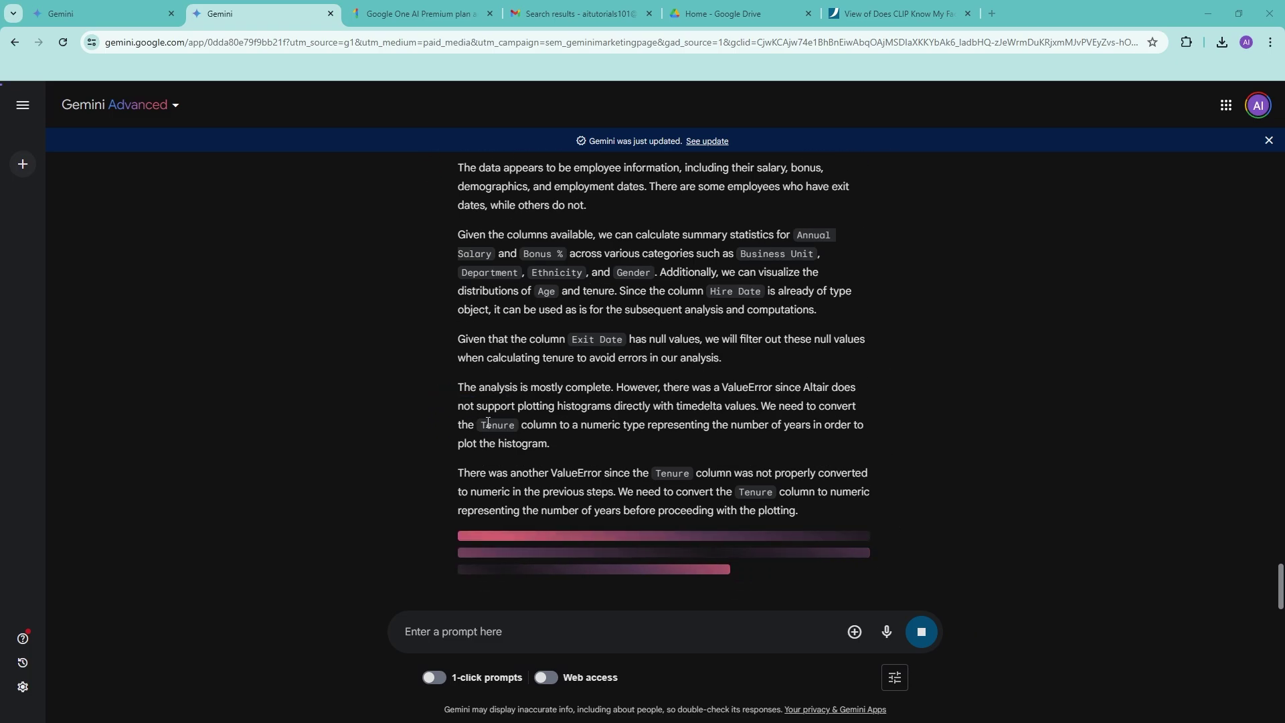
Step: Follow the streaming reply about the employee columns and the Tenure conversion ValueErrors
{"action": "scroll", "coordinate": [739, 376], "scroll_direction": "up", "scroll_amount": 2}
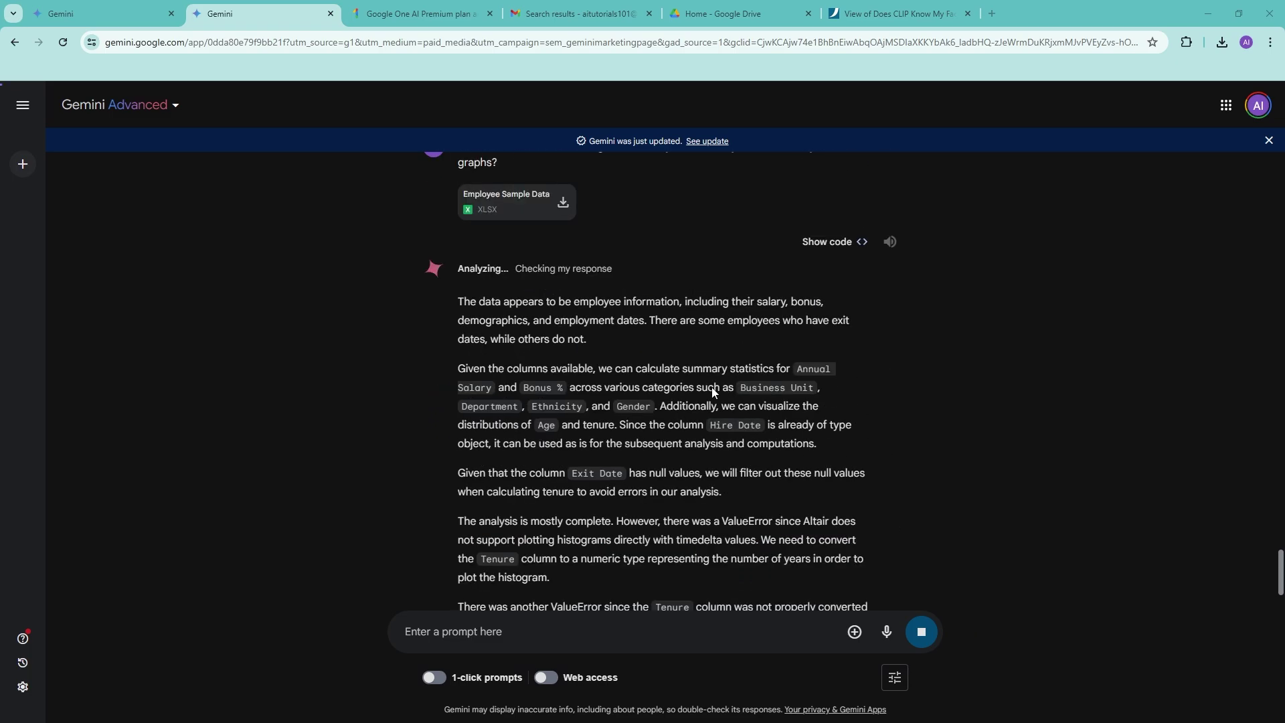
{"action": "scroll", "coordinate": [636, 404], "scroll_direction": "up", "scroll_amount": 2}
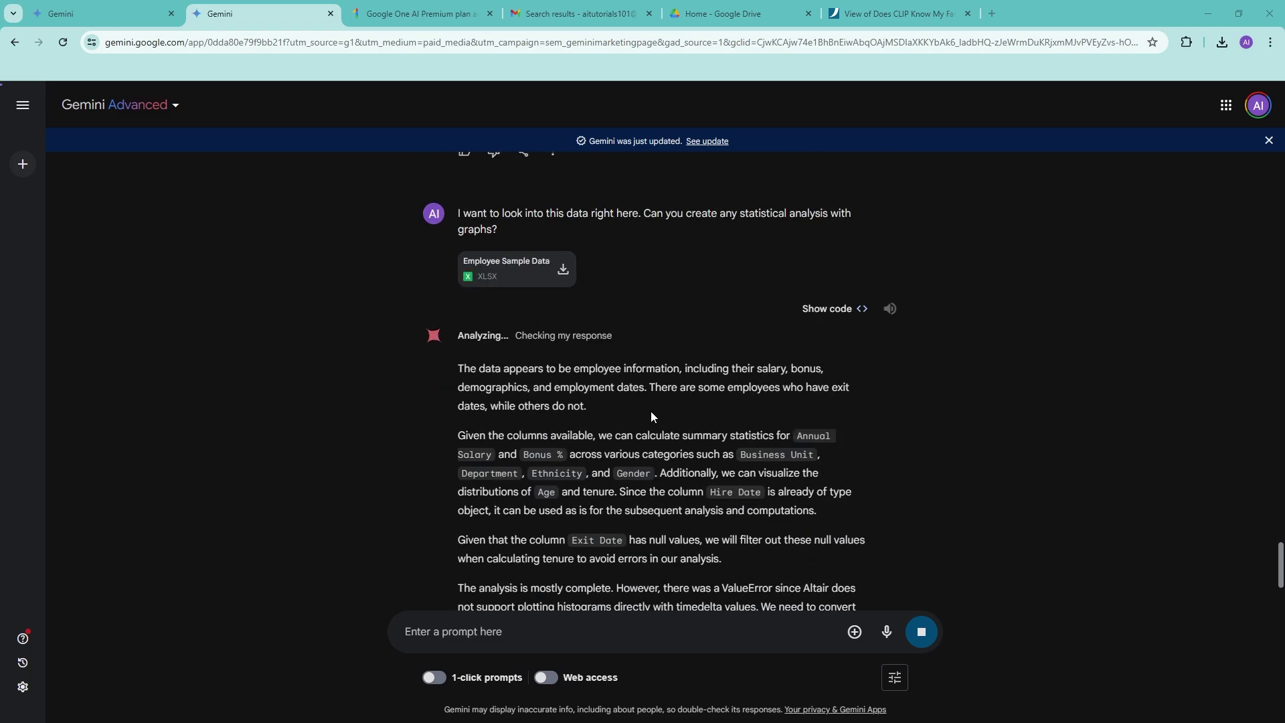
{"action": "scroll", "coordinate": [653, 421], "scroll_direction": "down", "scroll_amount": 5}
{"action": "scroll", "coordinate": [650, 502], "scroll_direction": "up", "scroll_amount": 1}
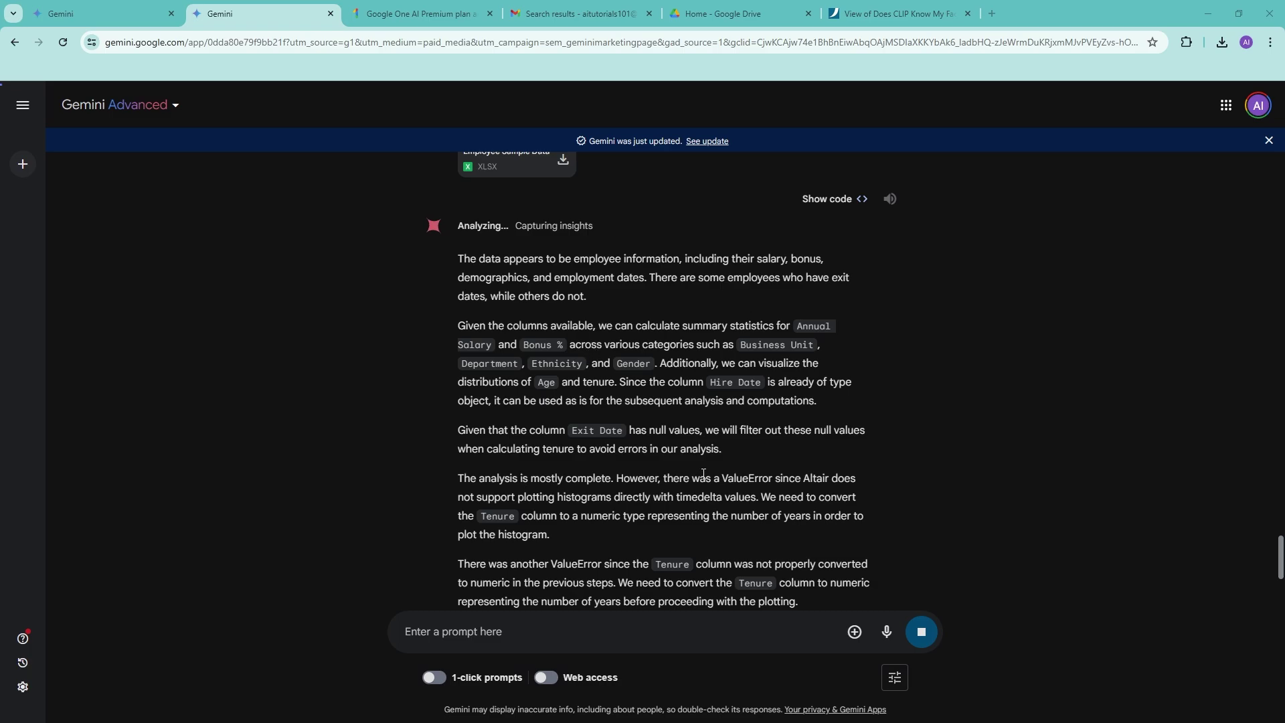
{"action": "scroll", "coordinate": [656, 497], "scroll_direction": "down", "scroll_amount": 3}
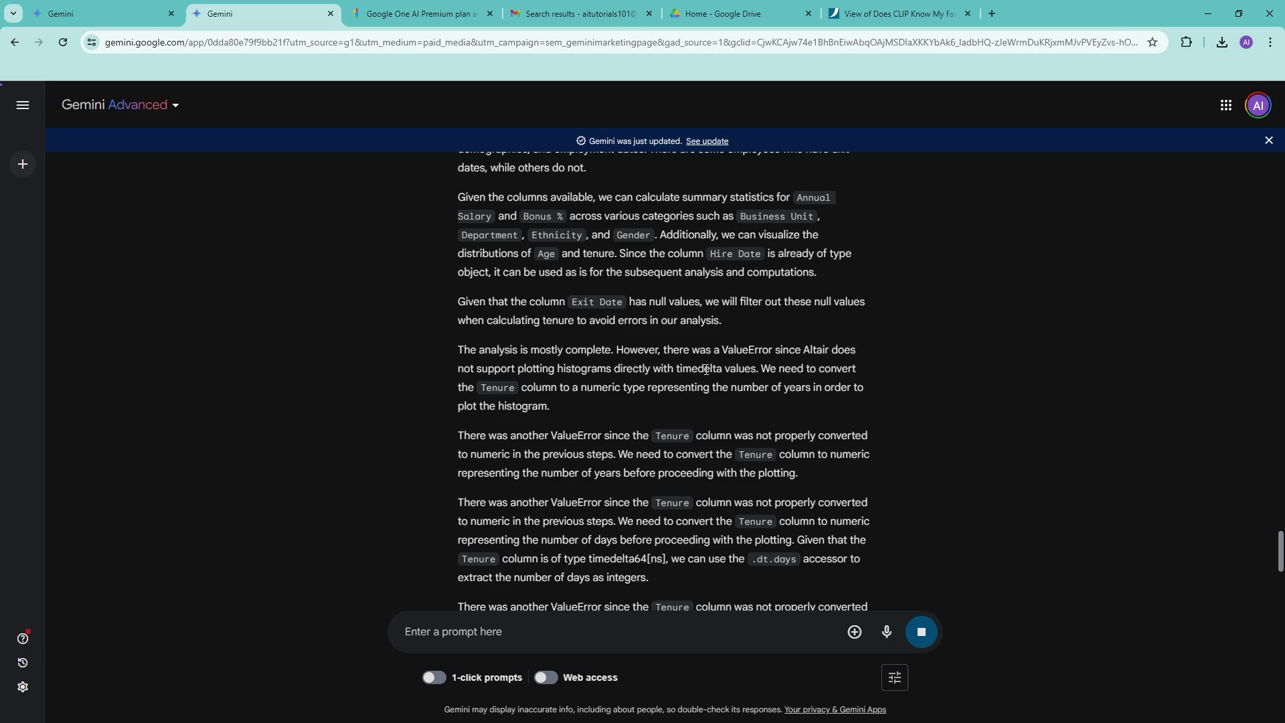
{"action": "left_click_drag", "start_coordinate": [781, 387], "coordinate": [616, 349]}
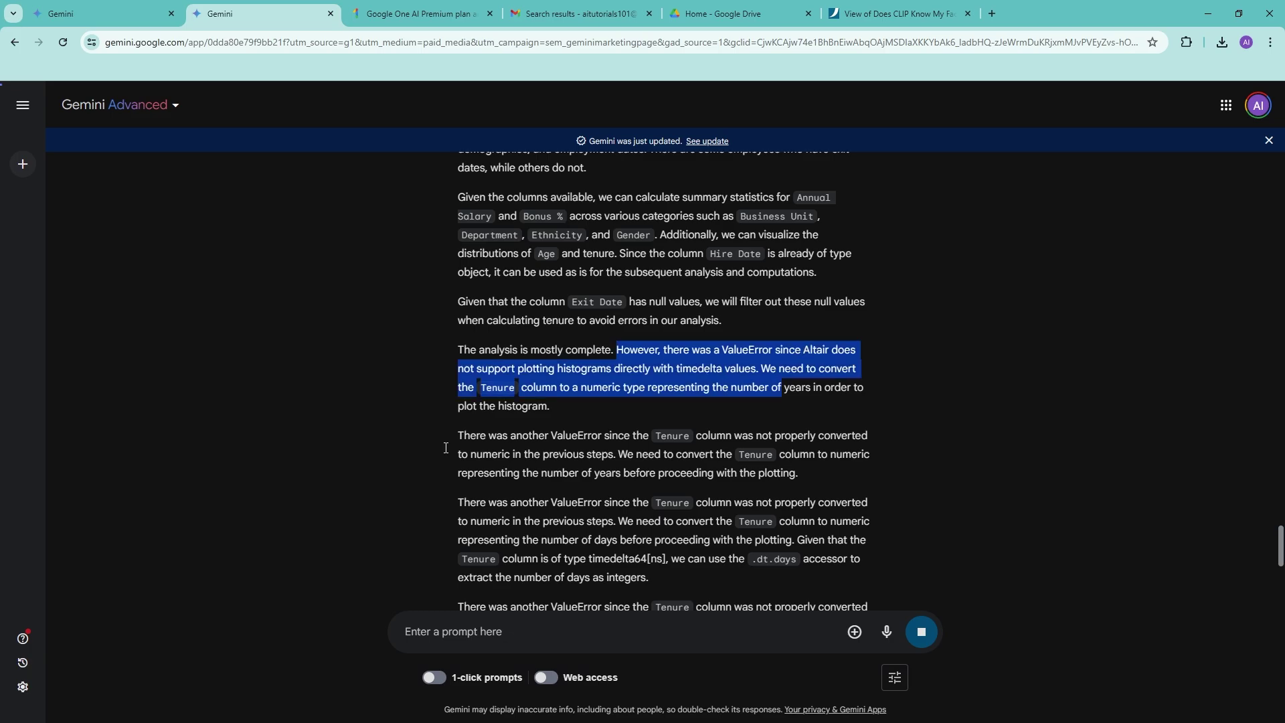
{"action": "left_click", "coordinate": [544, 421]}
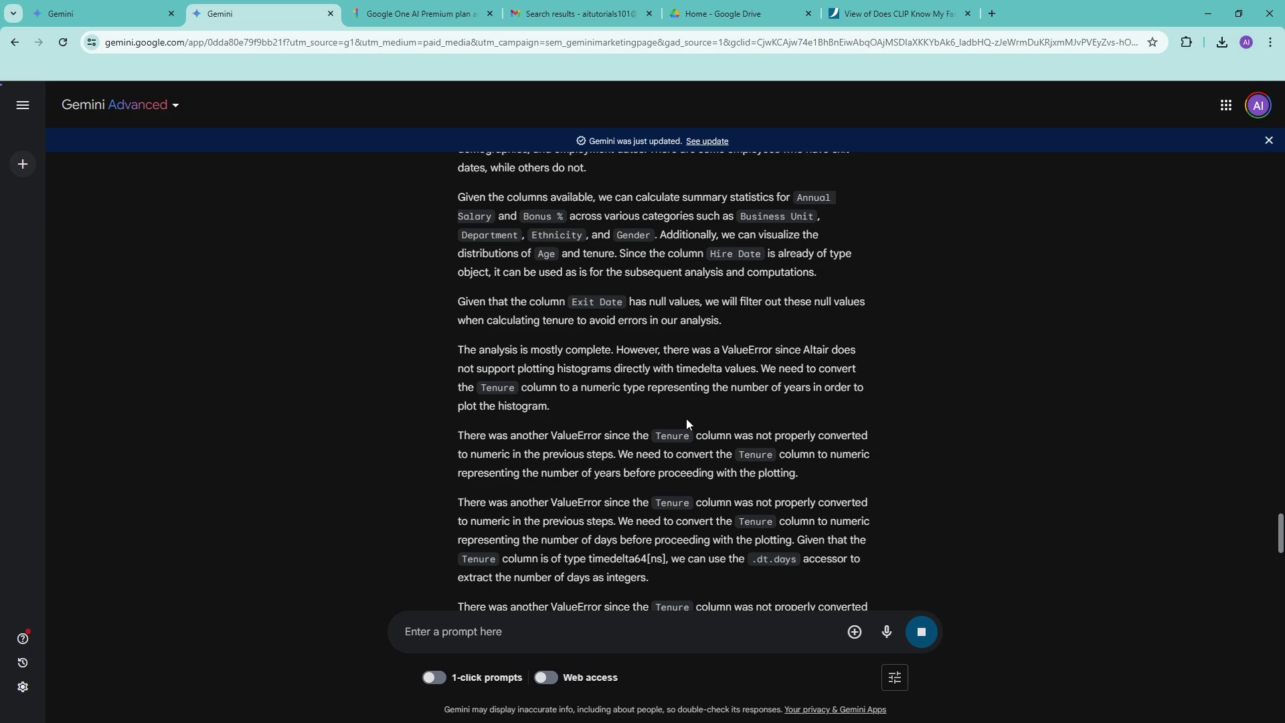
Step: Scroll to the Tenure (Years) histogram and the salary and bonus tables
{"action": "scroll", "coordinate": [808, 469], "scroll_direction": "down", "scroll_amount": 2}
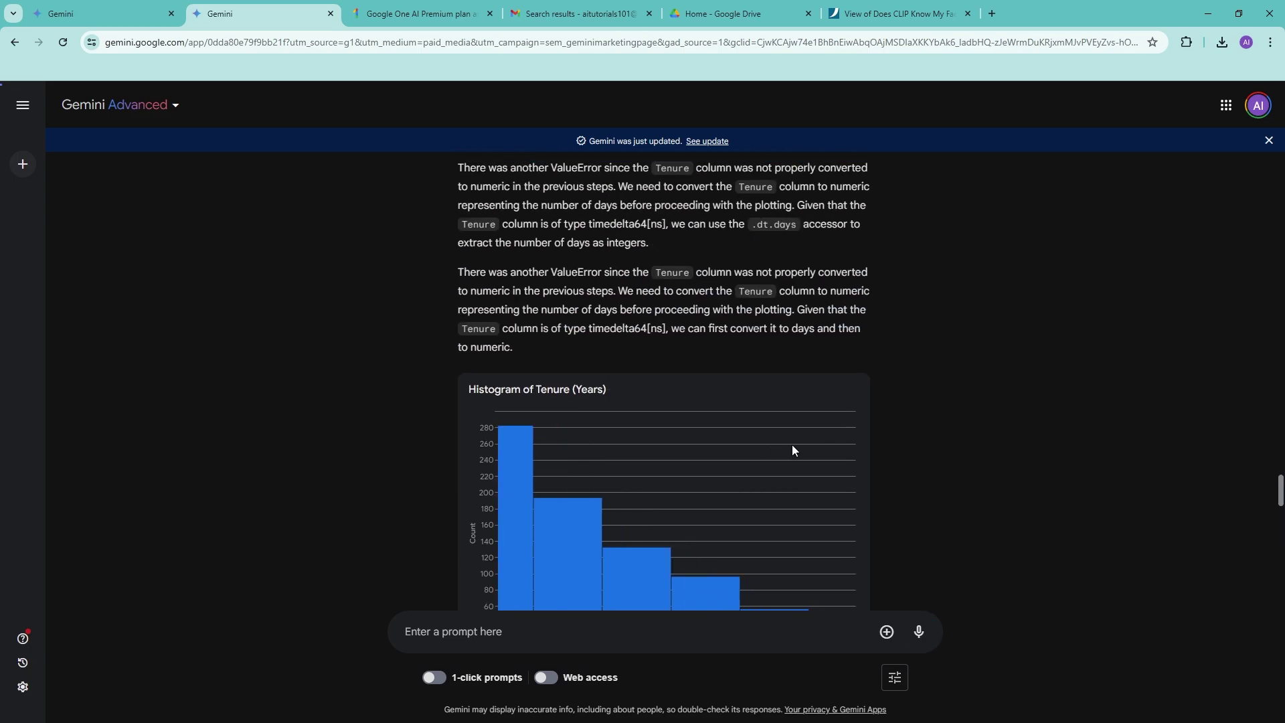
{"action": "scroll", "coordinate": [882, 439], "scroll_direction": "down", "scroll_amount": 2}
{"action": "mouse_move", "coordinate": [665, 474]}
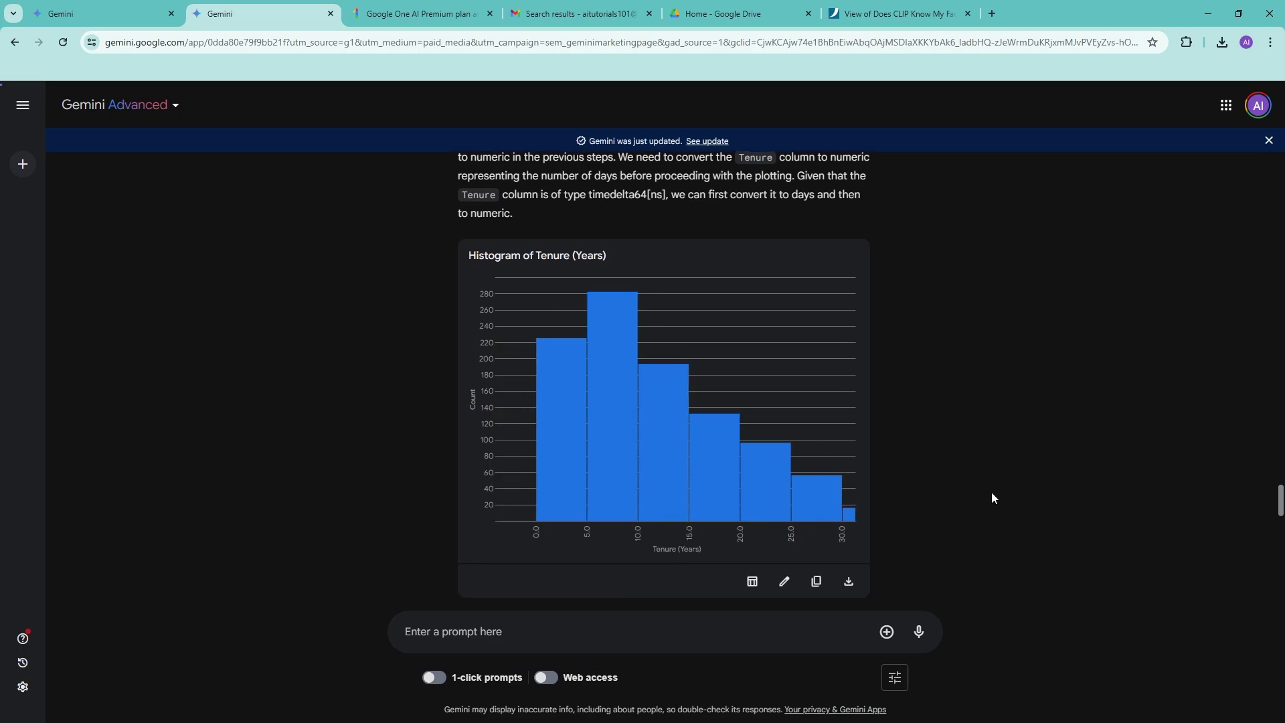
{"action": "scroll", "coordinate": [991, 492], "scroll_direction": "down", "scroll_amount": 2}
{"action": "mouse_move", "coordinate": [710, 375]}
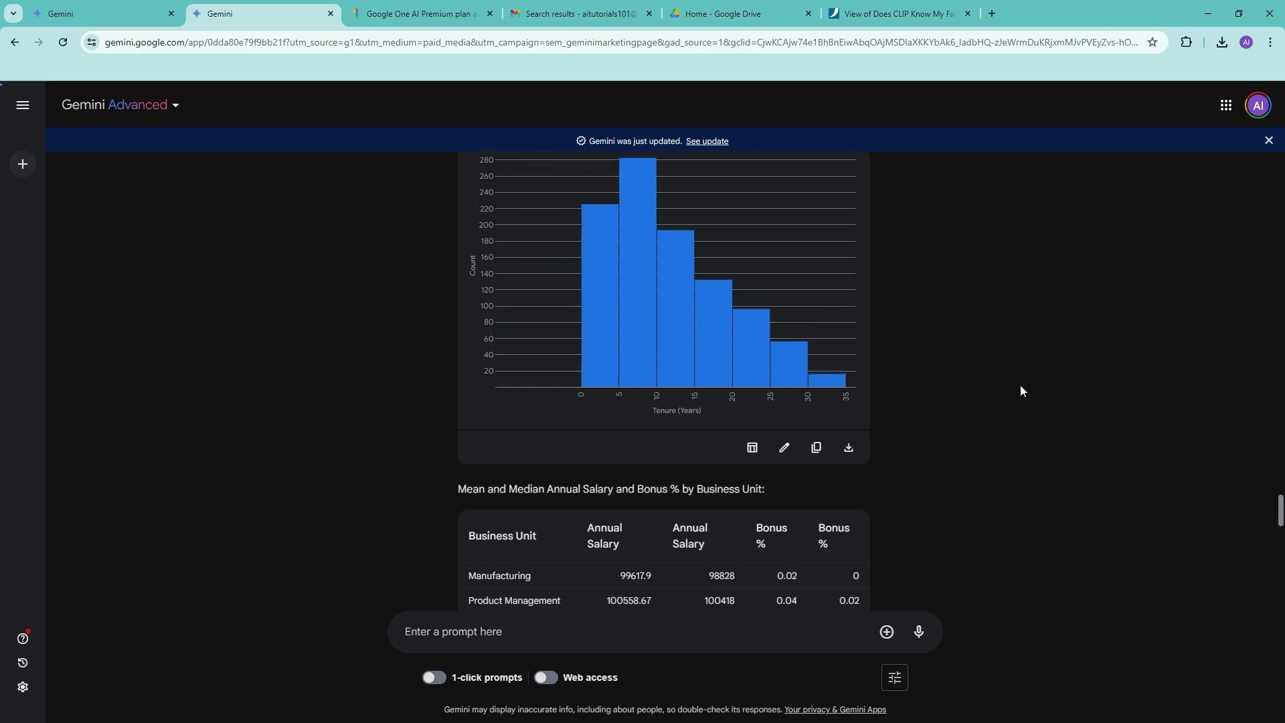
{"action": "scroll", "coordinate": [1020, 387], "scroll_direction": "up", "scroll_amount": 2}
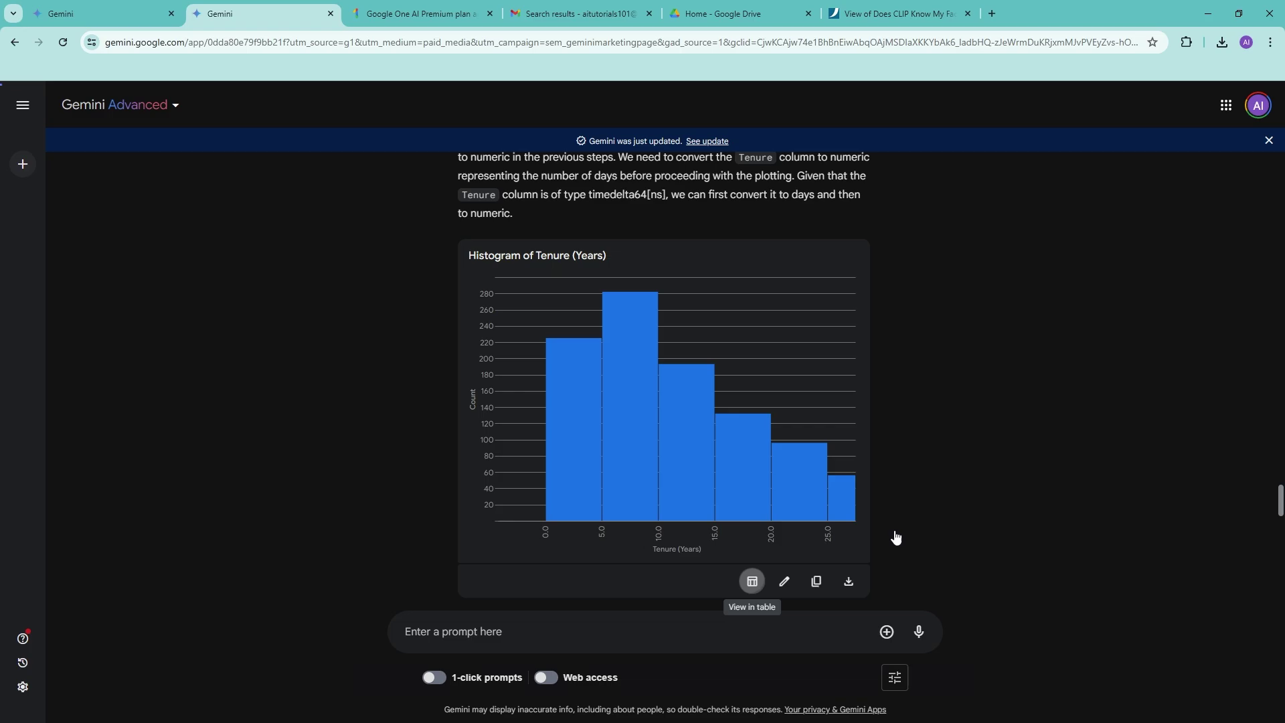
Step: Inspect the histogram's underlying employee data in table view, then close it
{"action": "left_click", "coordinate": [759, 591]}
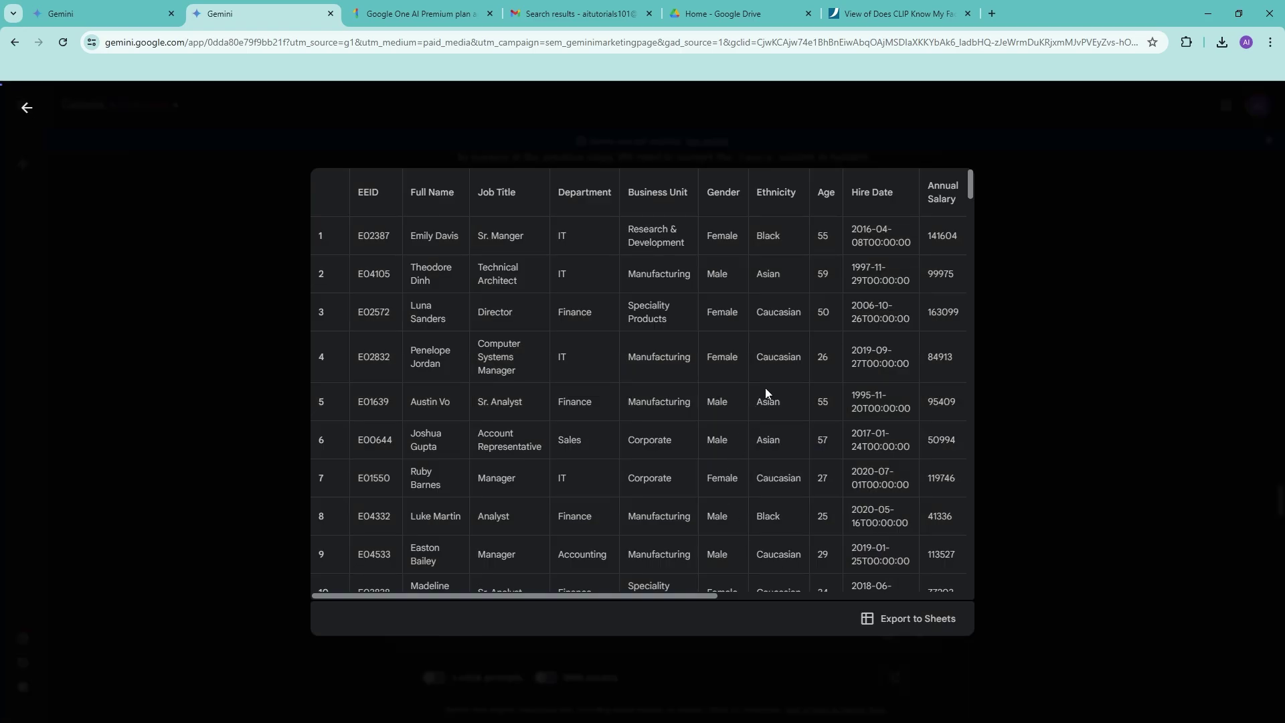
{"action": "scroll", "coordinate": [971, 257], "scroll_direction": "down", "scroll_amount": 15}
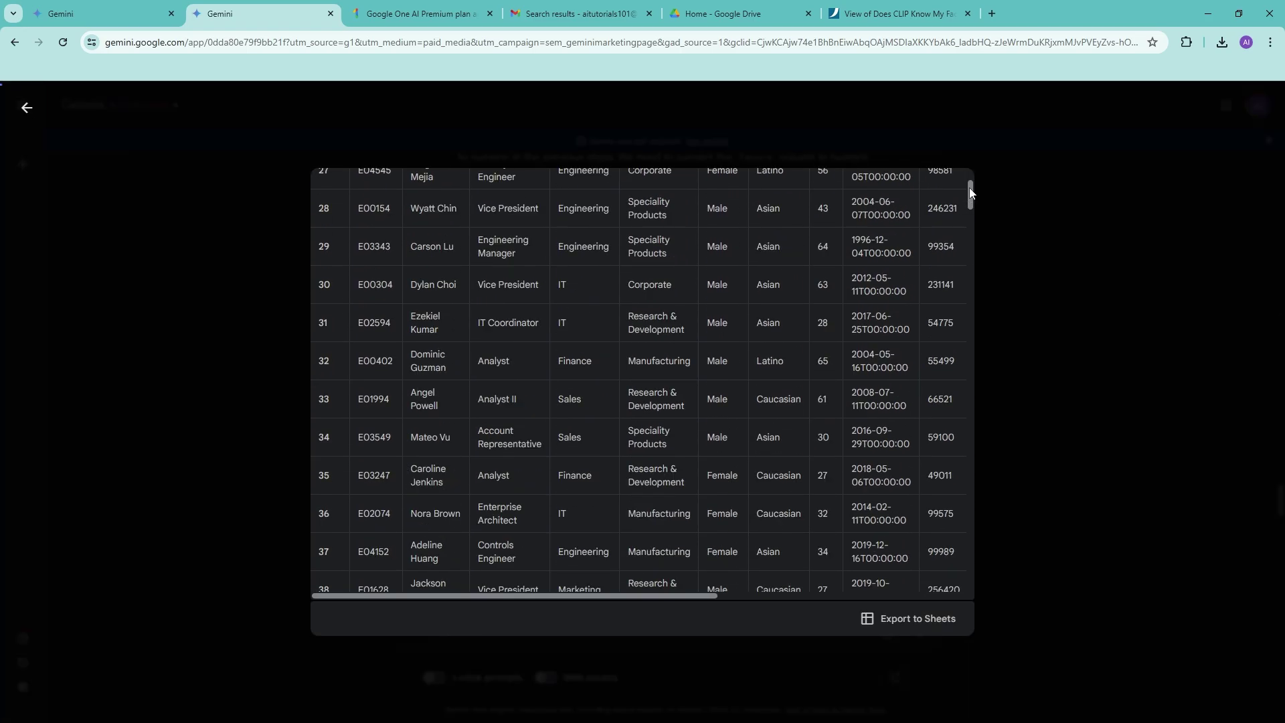
{"action": "left_click_drag", "start_coordinate": [969, 189], "coordinate": [974, 381]}
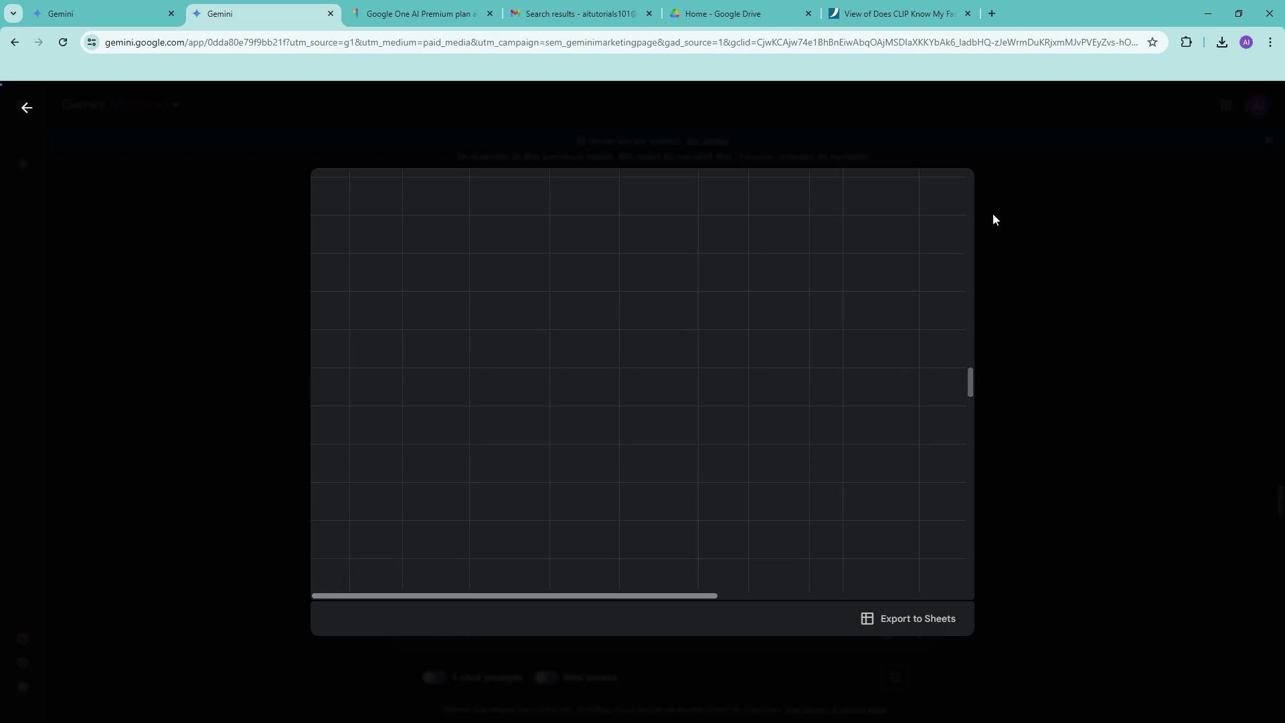
{"action": "left_click", "coordinate": [1066, 380]}
{"action": "scroll", "coordinate": [945, 475], "scroll_direction": "down", "scroll_amount": 3}
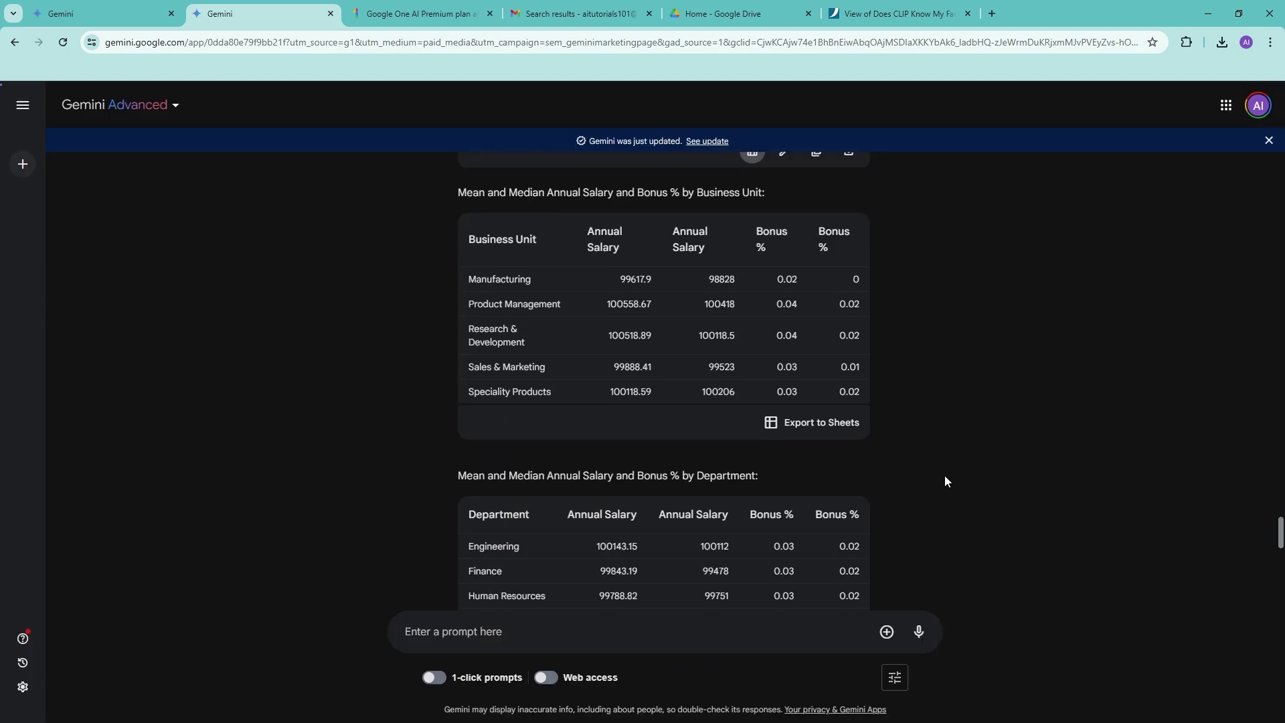
{"action": "scroll", "coordinate": [945, 475], "scroll_direction": "down", "scroll_amount": 10}
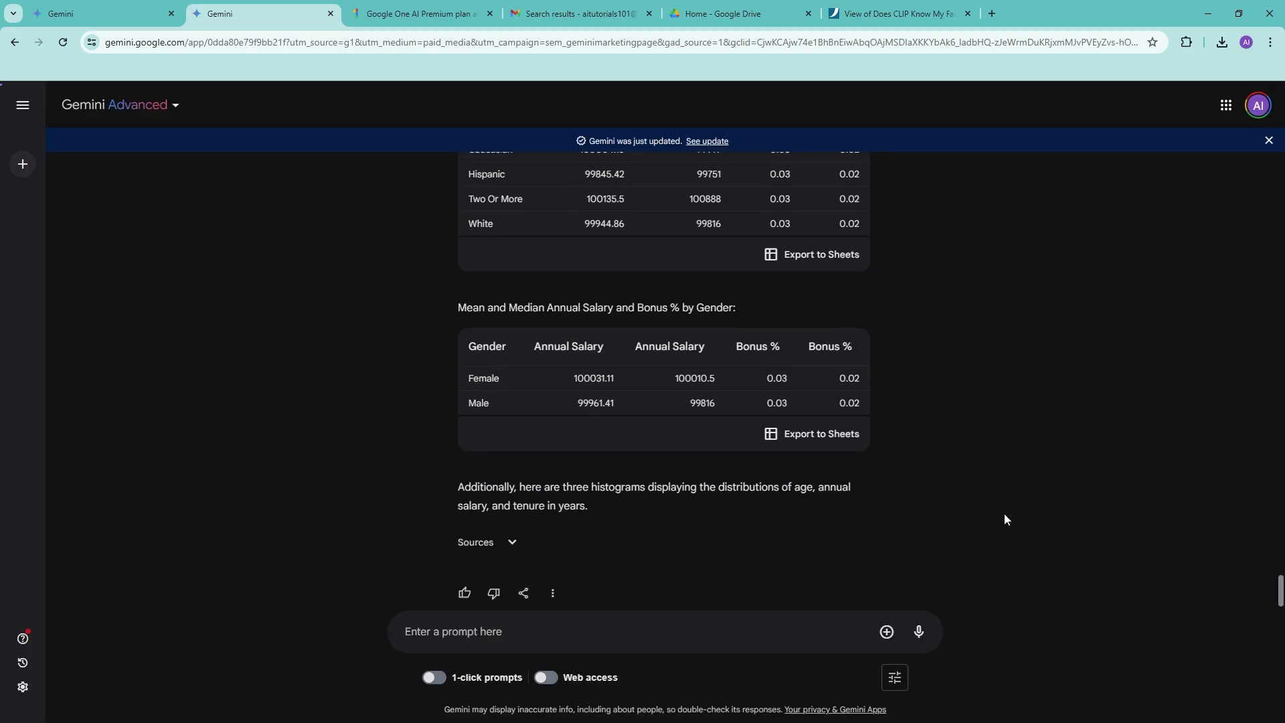
{"action": "scroll", "coordinate": [1004, 514], "scroll_direction": "down", "scroll_amount": 1}
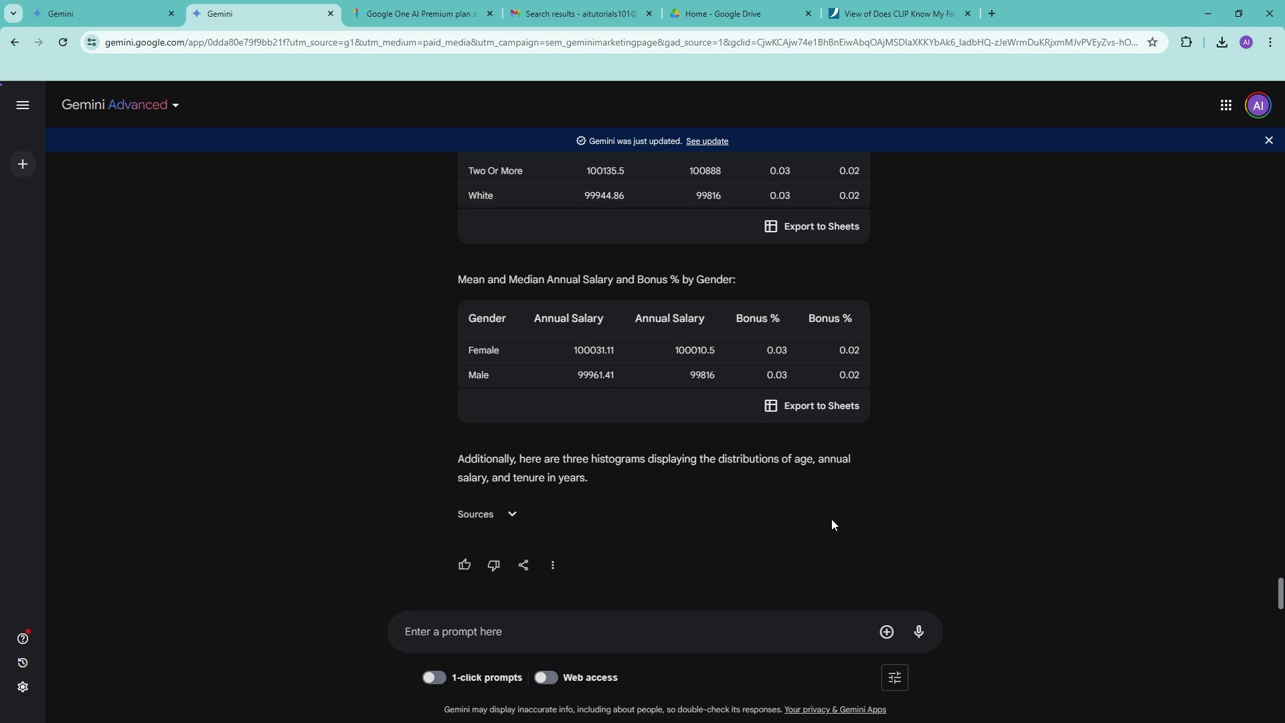
{"action": "scroll", "coordinate": [923, 496], "scroll_direction": "up", "scroll_amount": 4}
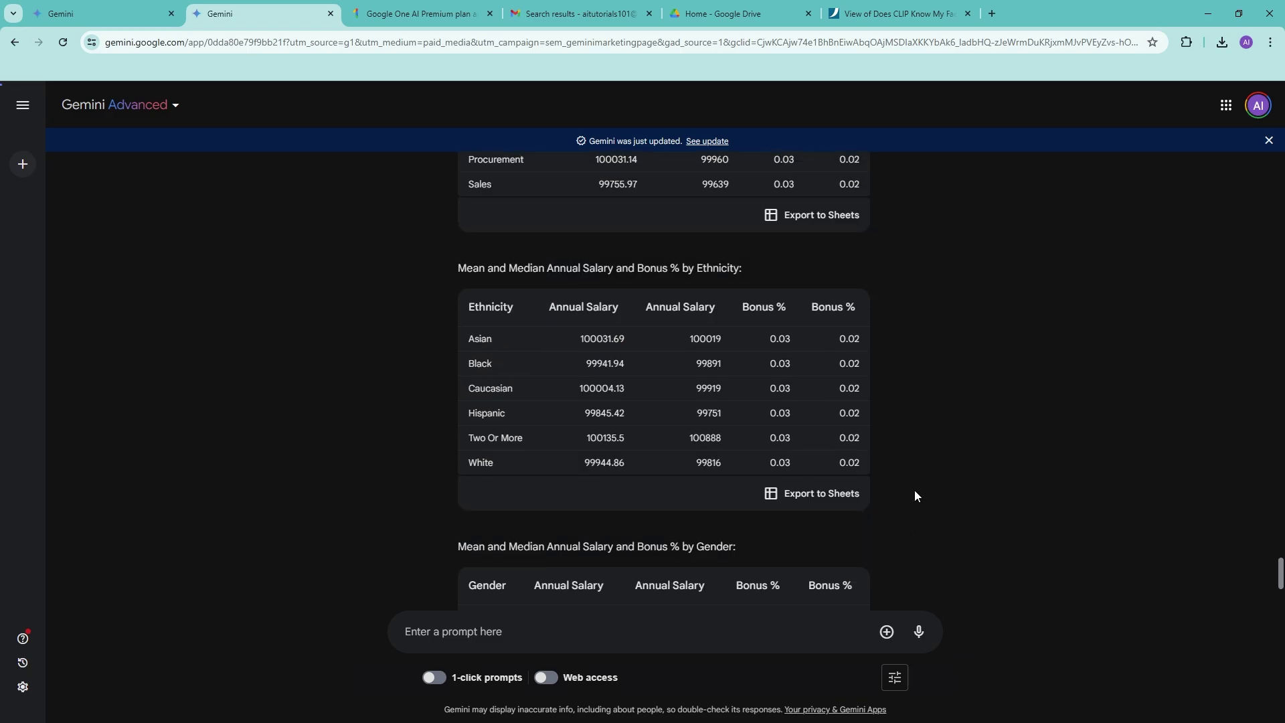
{"action": "scroll", "coordinate": [913, 490], "scroll_direction": "down", "scroll_amount": 2}
{"action": "scroll", "coordinate": [903, 498], "scroll_direction": "up", "scroll_amount": 15}
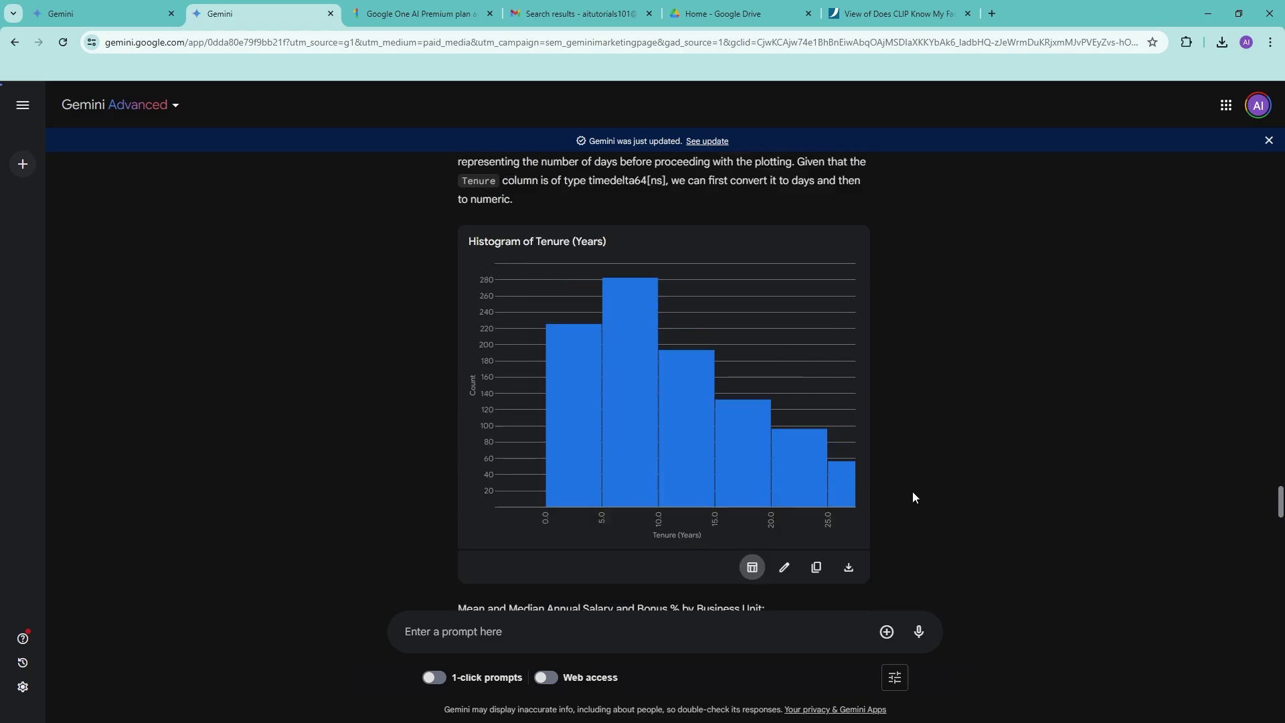
{"action": "scroll", "coordinate": [901, 469], "scroll_direction": "down", "scroll_amount": 15}
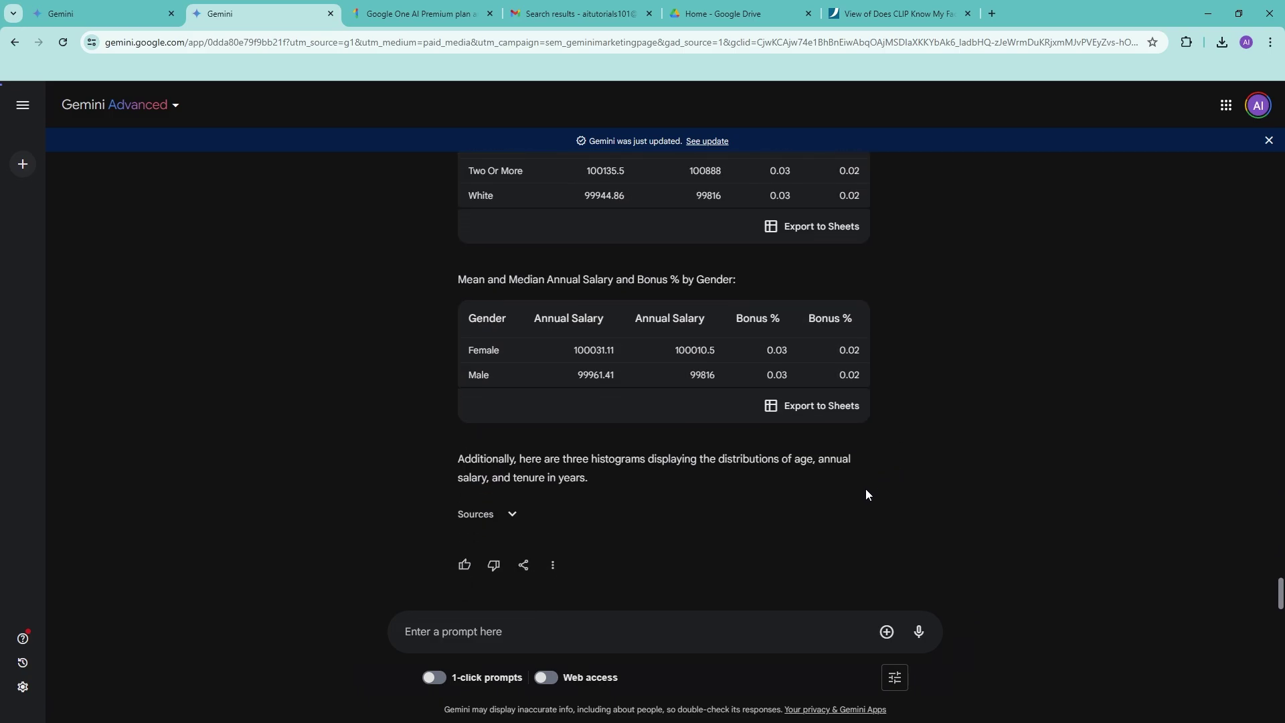
{"action": "scroll", "coordinate": [342, 519], "scroll_direction": "up", "scroll_amount": 3}
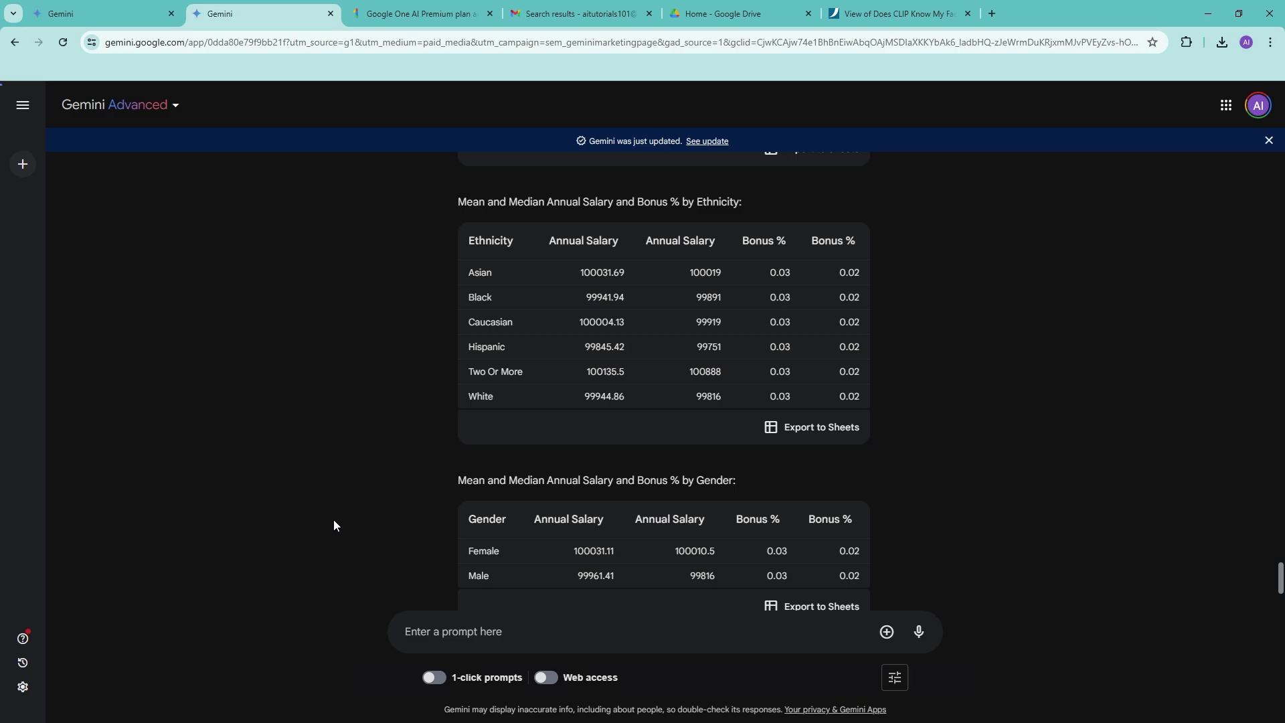
{"action": "scroll", "coordinate": [399, 383], "scroll_direction": "down", "scroll_amount": 3}
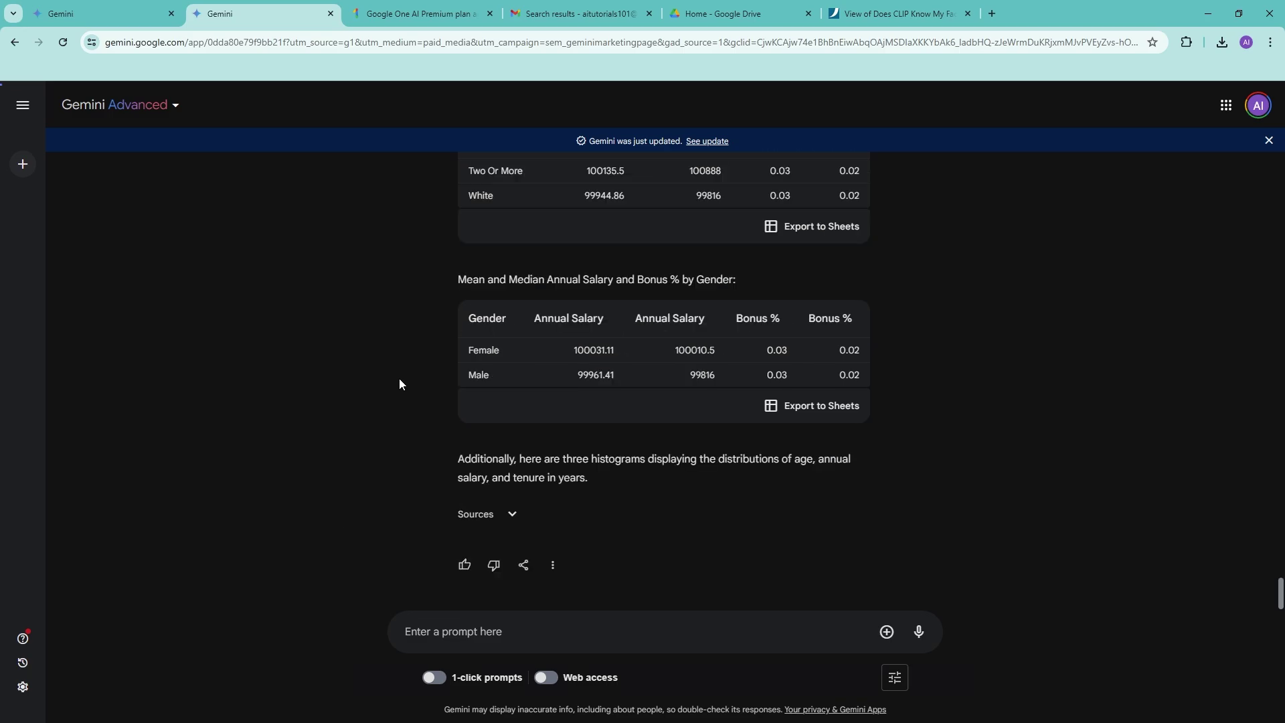